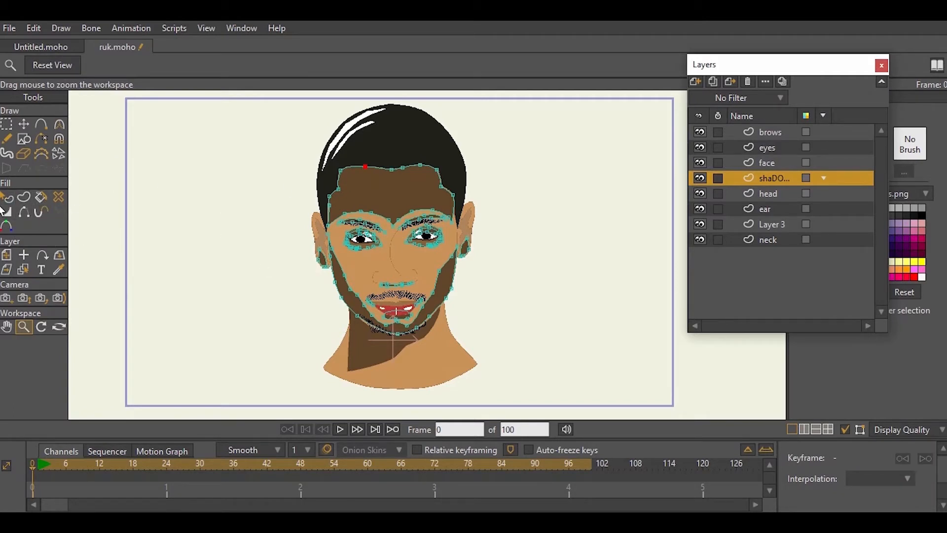
- Dock the Layers window into the workspace and undock it again
drag(758, 69, 668, 47)
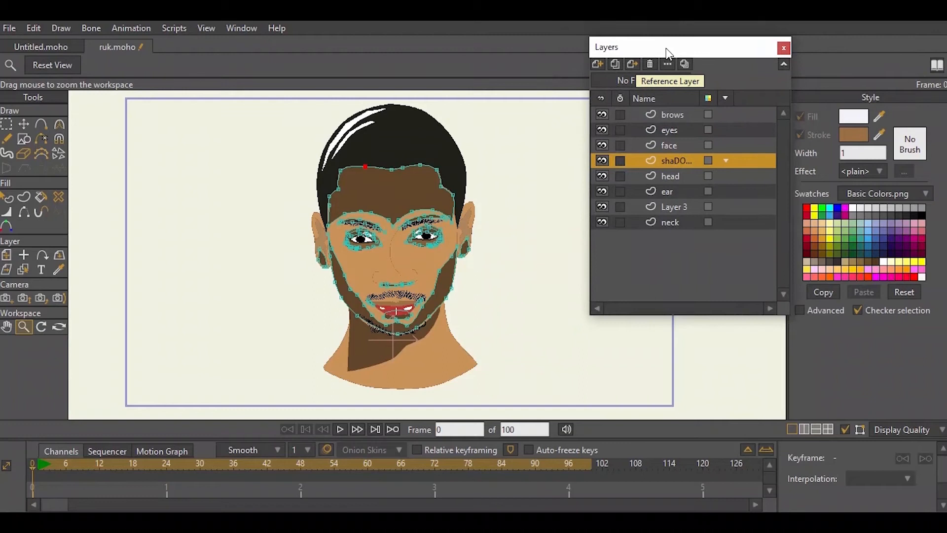
click(244, 32)
mouse_move(276, 131)
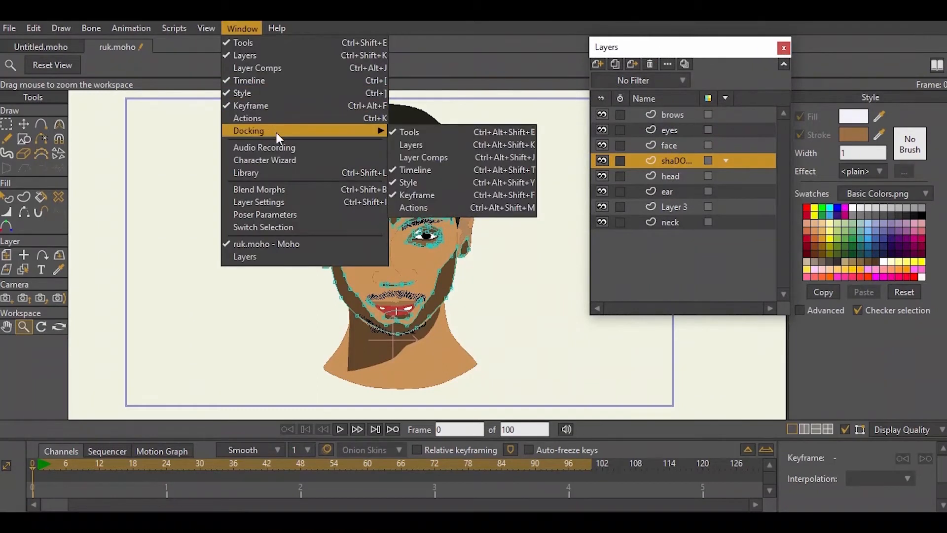
click(433, 144)
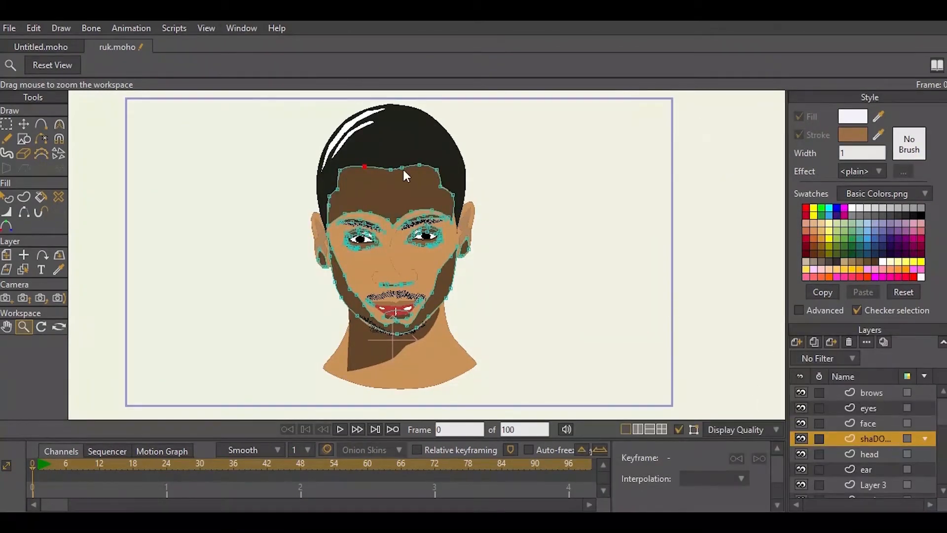
click(243, 28)
mouse_move(350, 137)
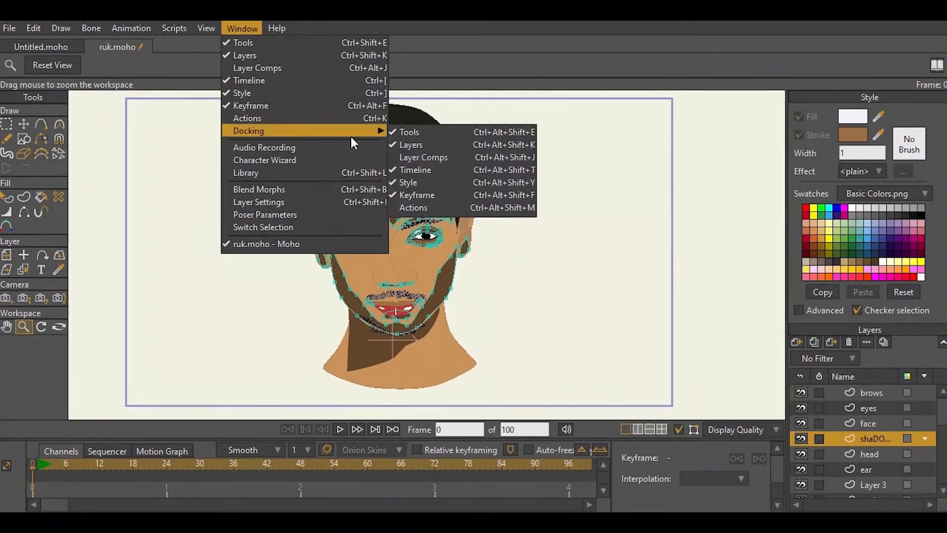
click(426, 144)
- Lengthen the floating Layers window and place it over the empty canvas area beside the head
drag(669, 47, 671, 34)
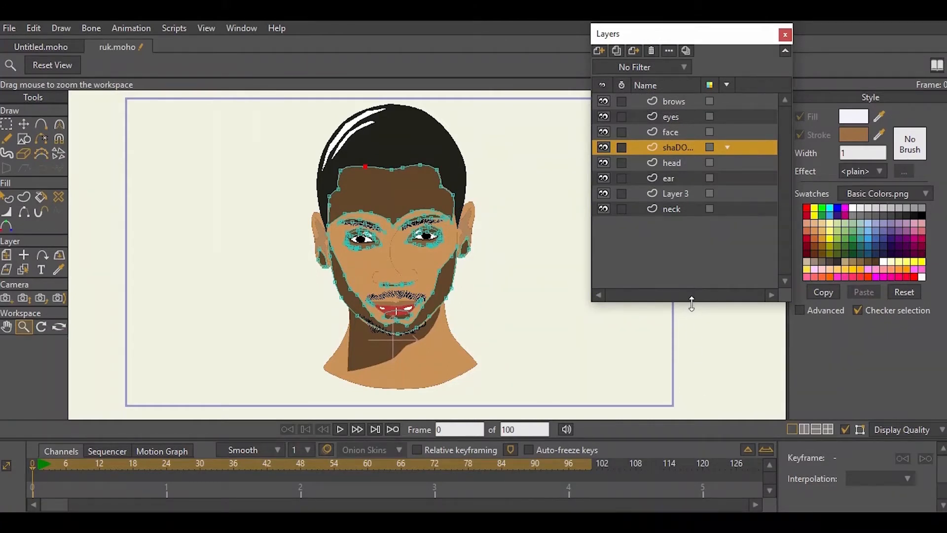
drag(691, 302, 708, 393)
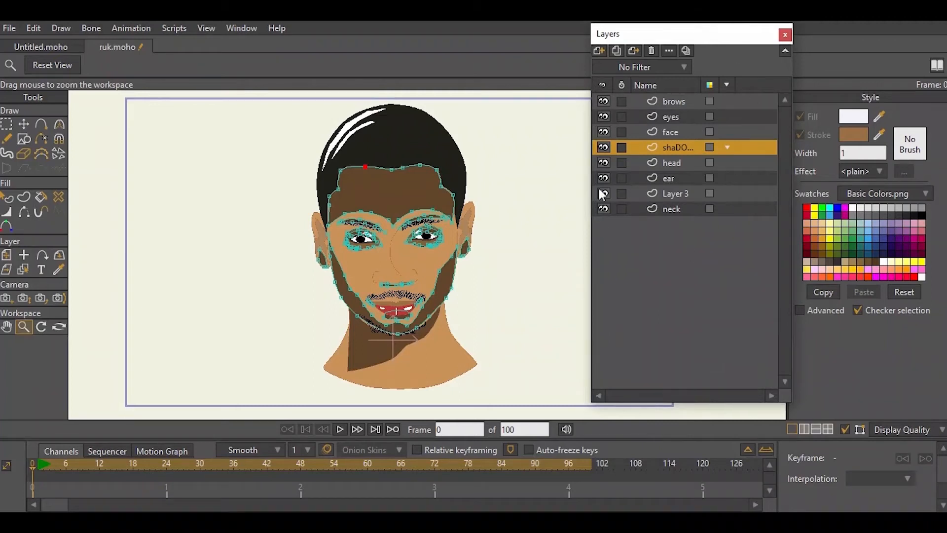
mouse_move(658, 39)
mouse_down()
mouse_move(738, 40)
mouse_move(650, 45)
mouse_up()
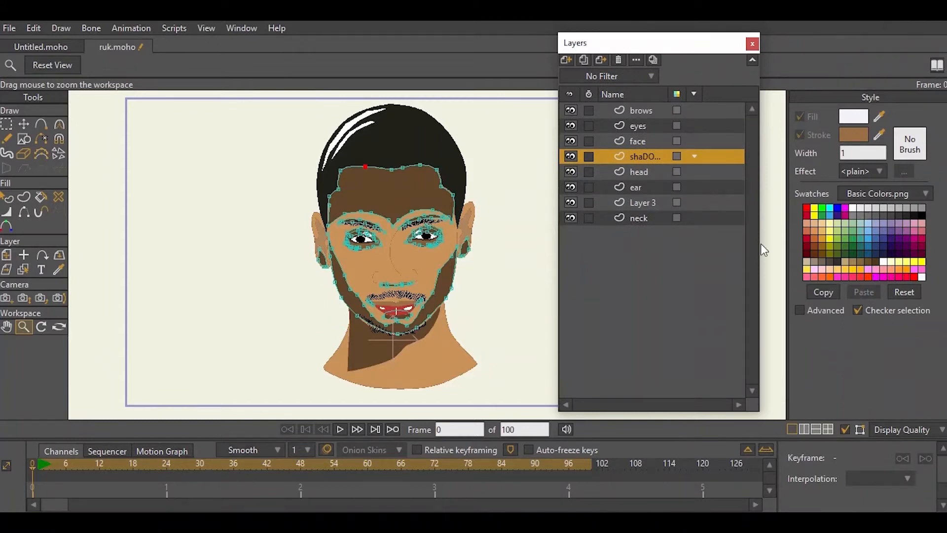
- Inspect the fill colour picker and the available fill effects without changing the style, and view the lower face up close
click(854, 118)
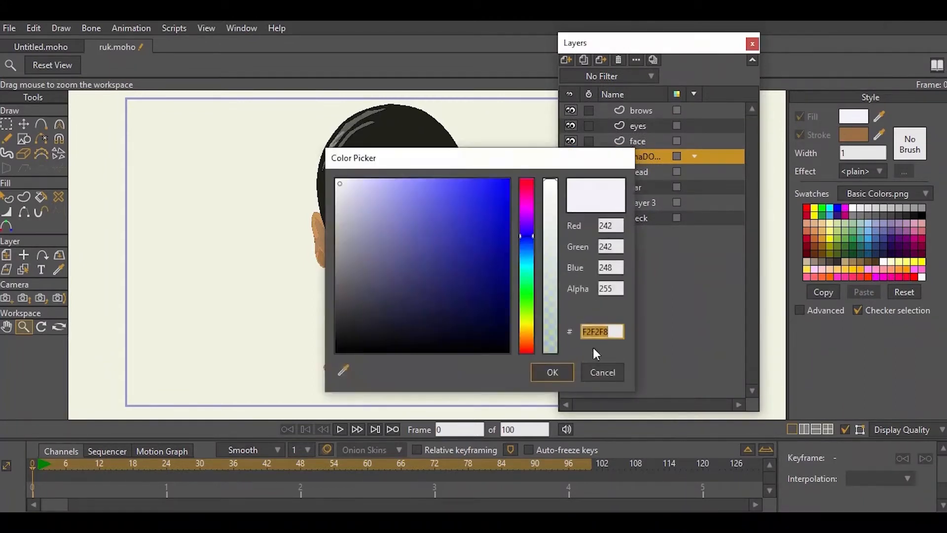
click(594, 373)
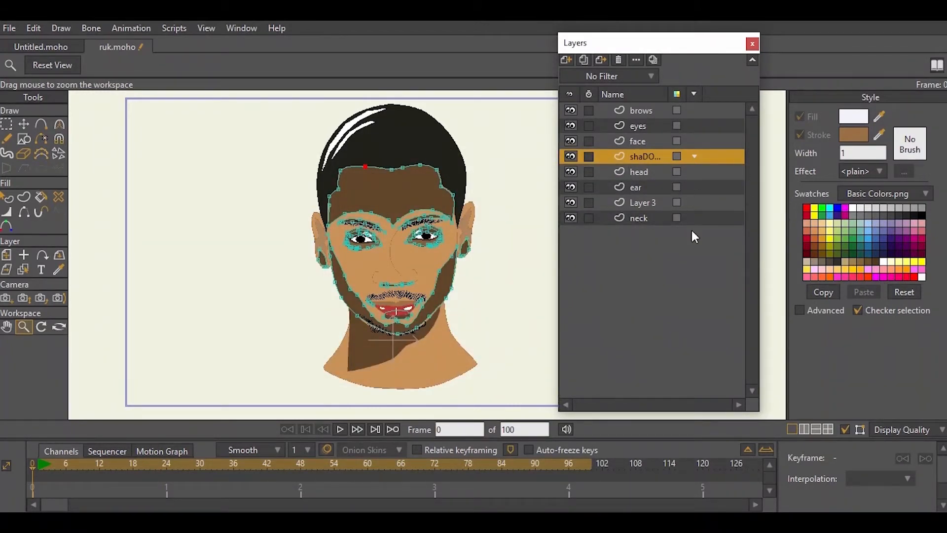
drag(383, 237, 499, 250)
drag(437, 274, 361, 144)
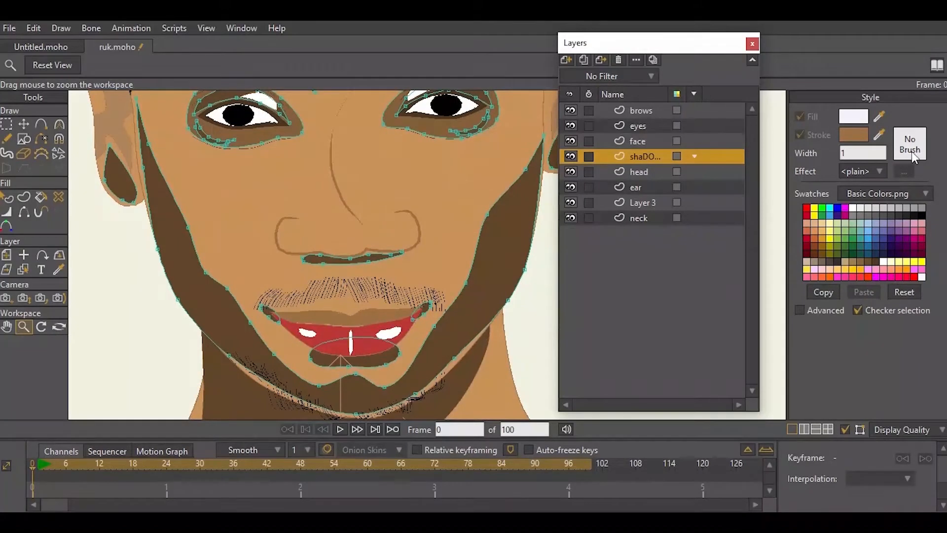
click(876, 172)
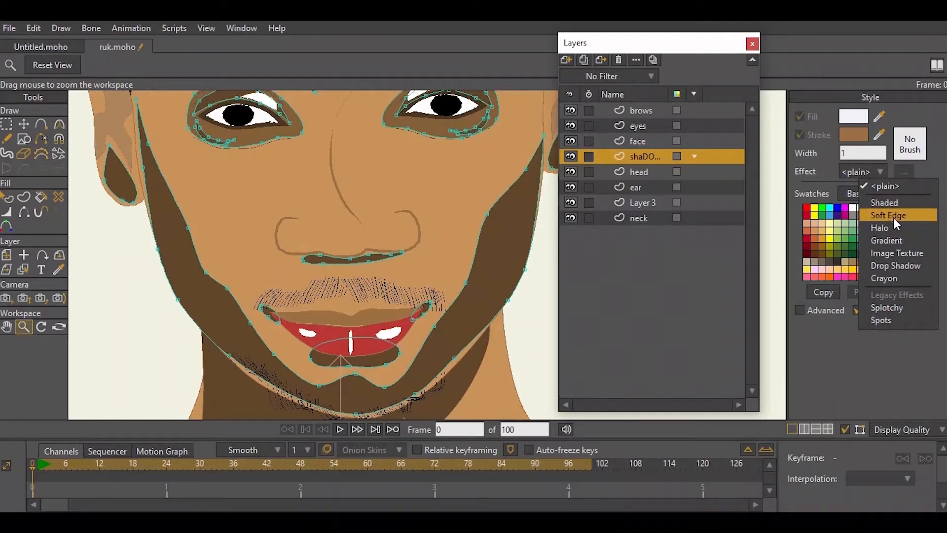
click(828, 183)
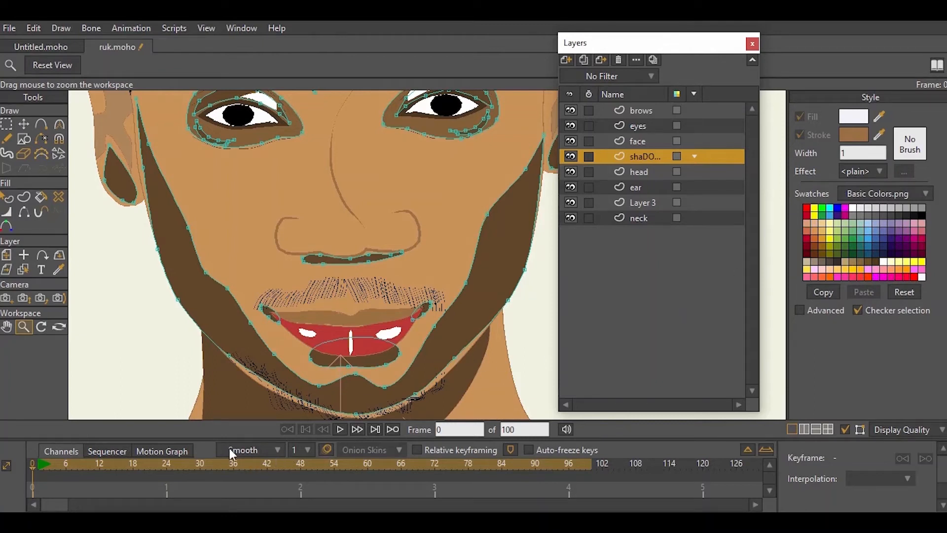
- Enlarge the timeline area slightly and move the Layers window away from the head drawing
drag(209, 438, 229, 430)
scroll(427, 260, down, 5)
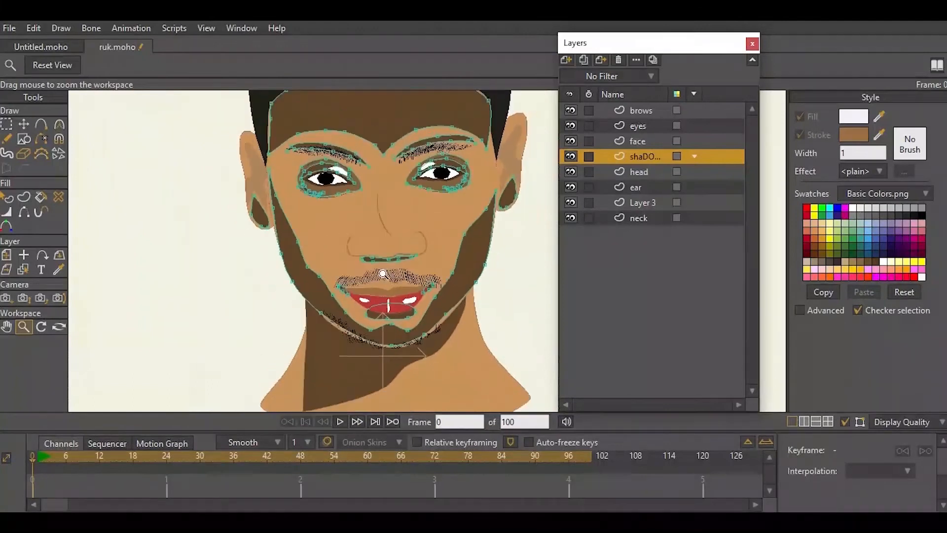
drag(363, 295, 344, 271)
drag(604, 49, 701, 52)
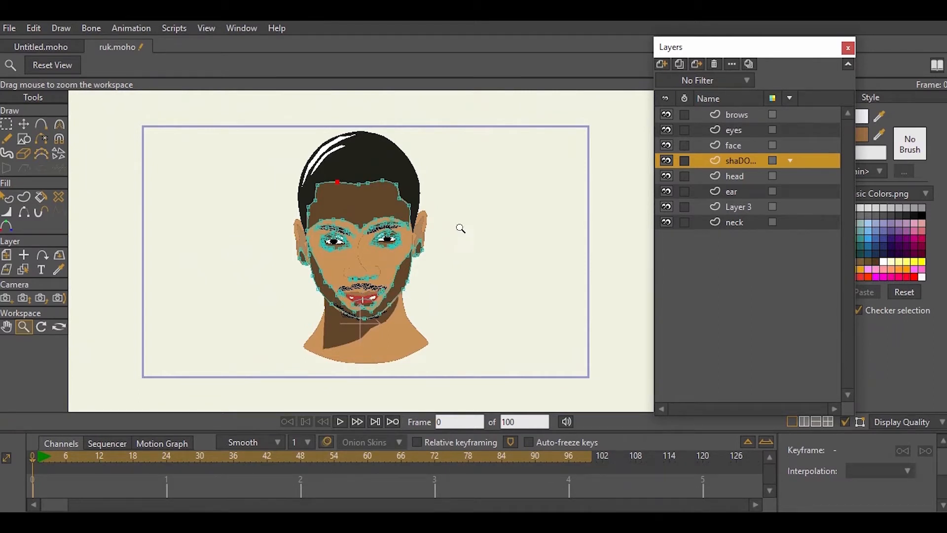
- Hide and show the head layer to check which part of the artwork it holds
click(666, 176)
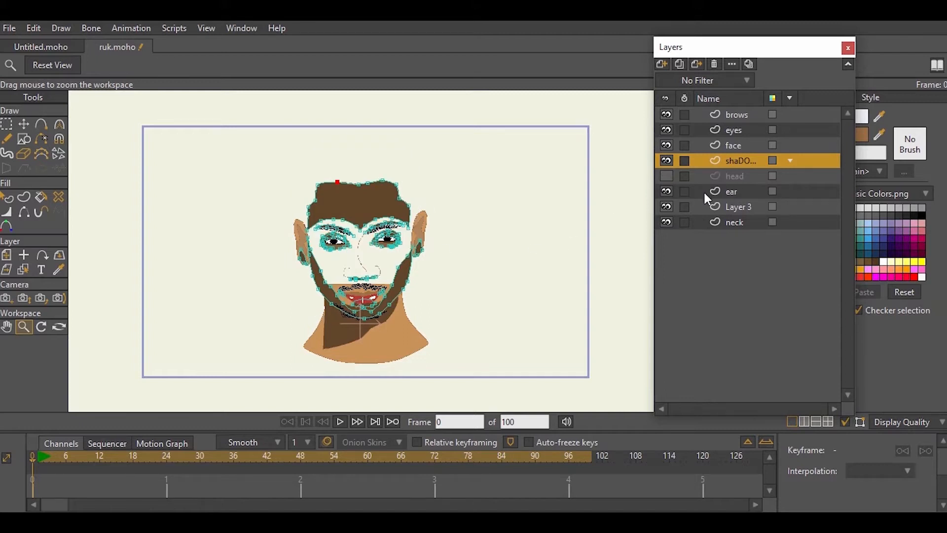
click(667, 176)
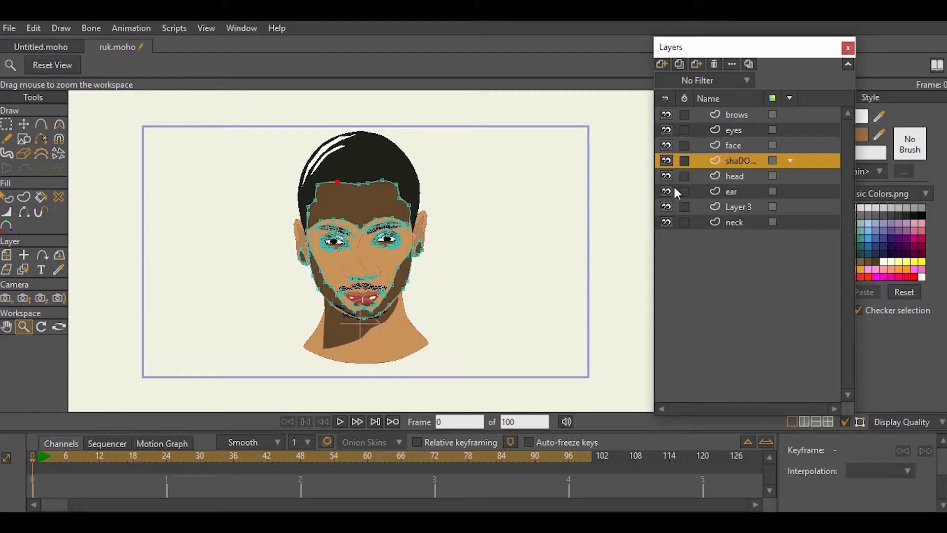
click(667, 175)
click(667, 176)
- Move the two white eyelid highlights from the brows layer to the shadow layer by cutting and pasting
click(734, 119)
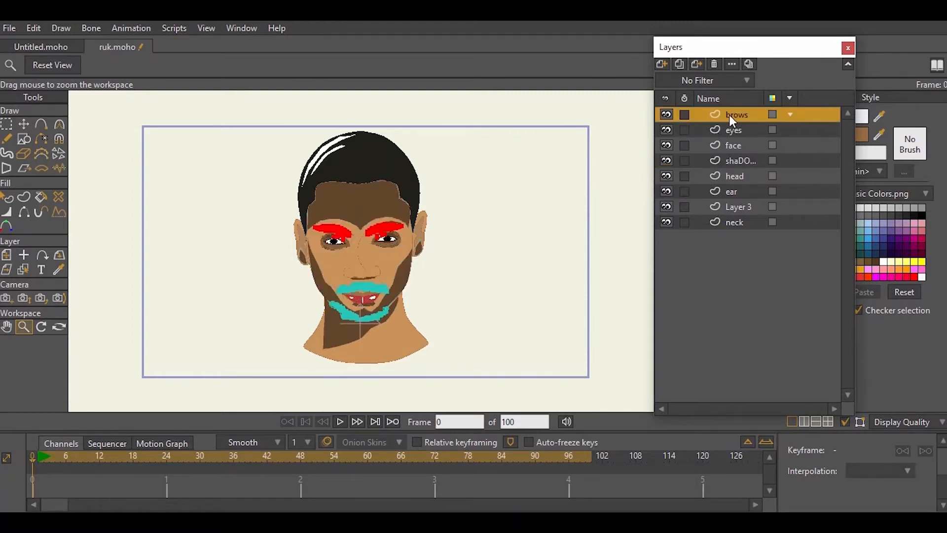
drag(264, 268, 372, 232)
click(6, 123)
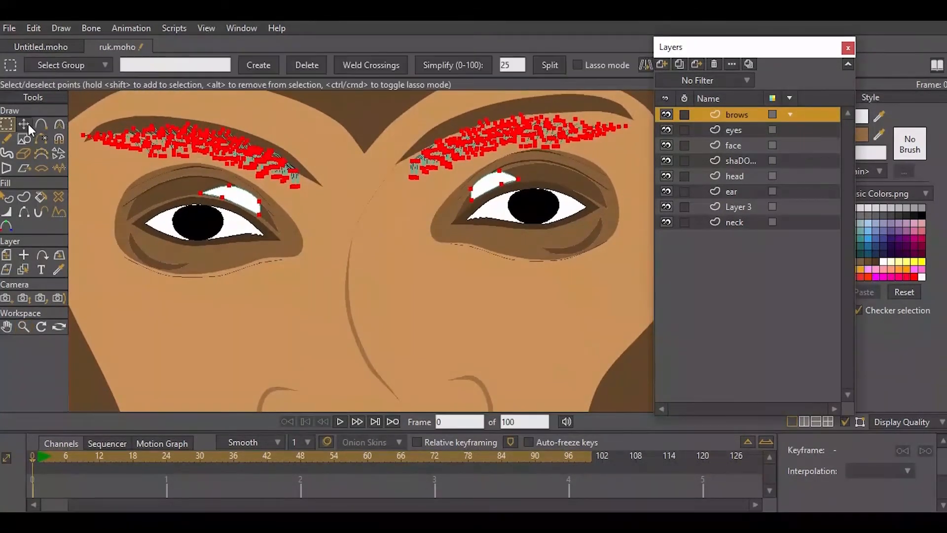
double_click(265, 207)
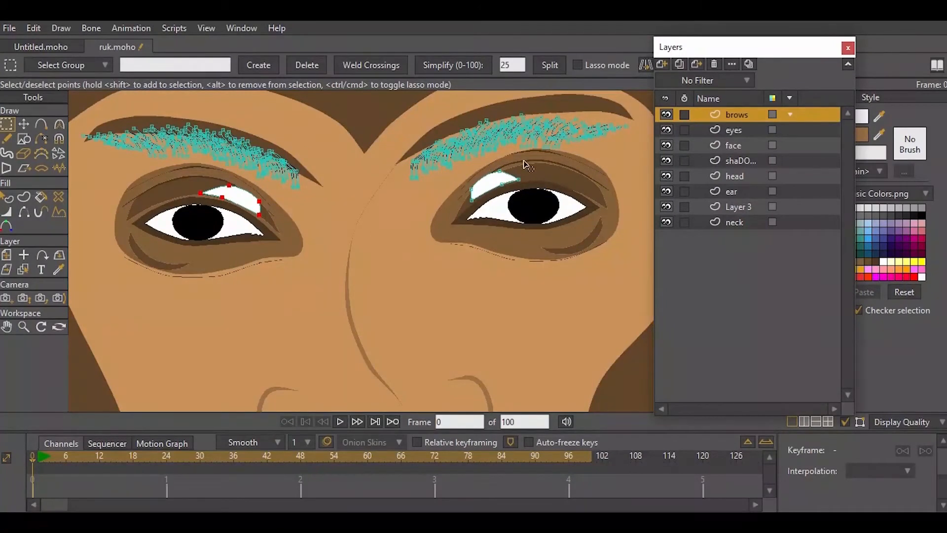
shift+double_click(490, 192)
key(Delete)
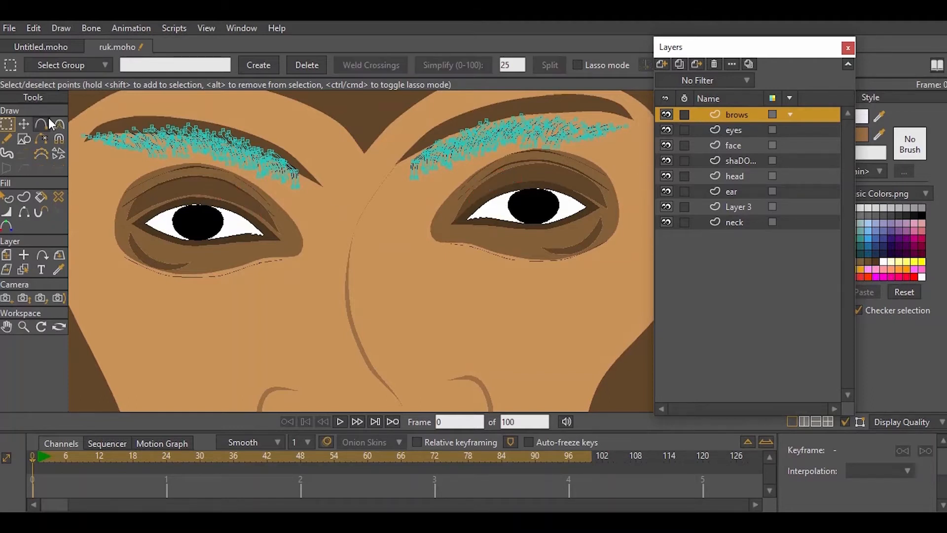
click(662, 64)
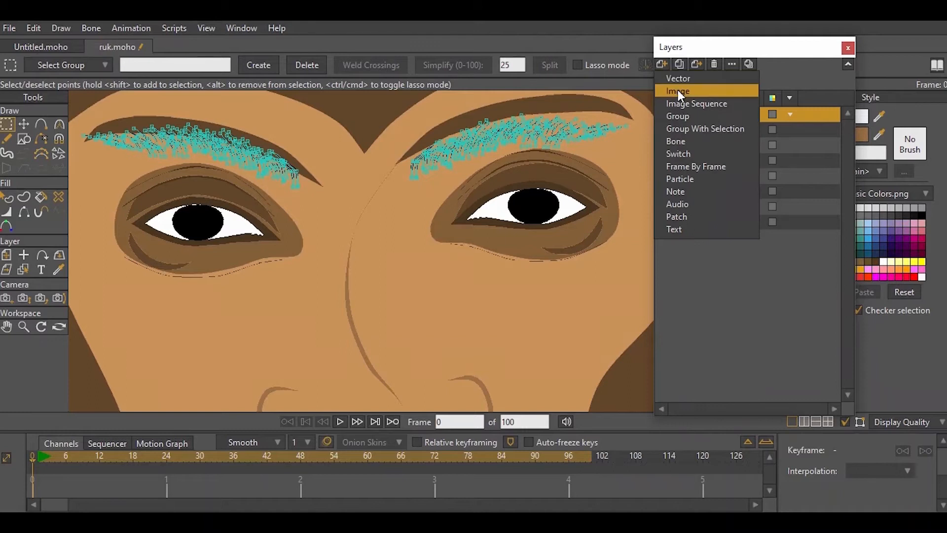
click(780, 67)
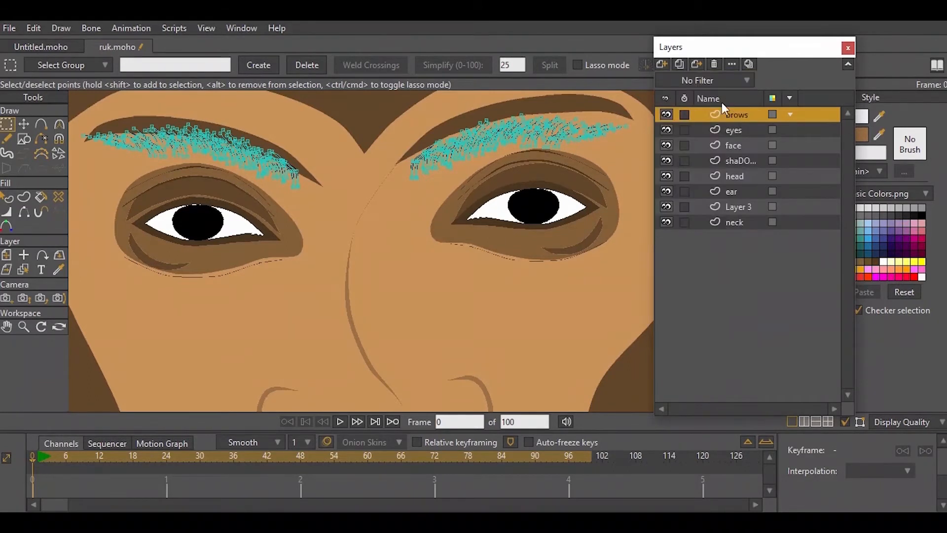
click(726, 162)
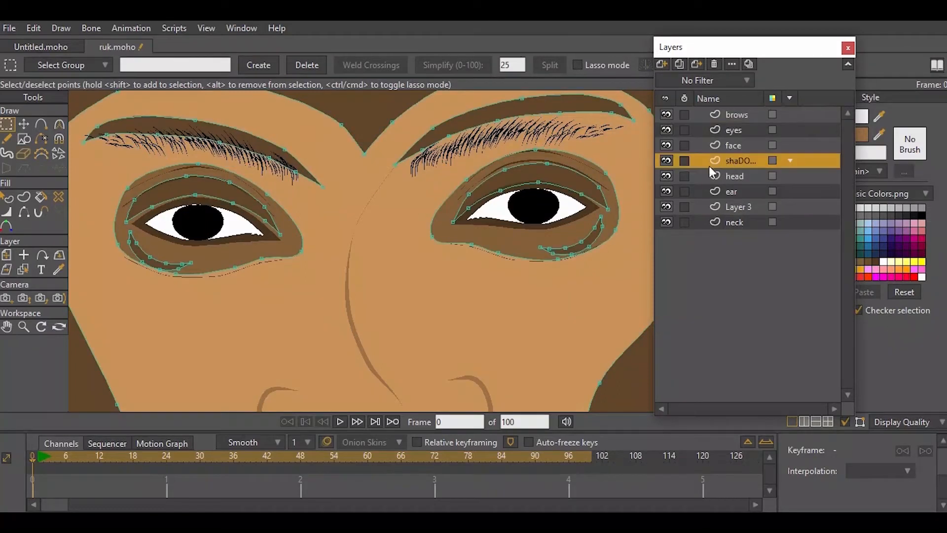
key(ctrl+v)
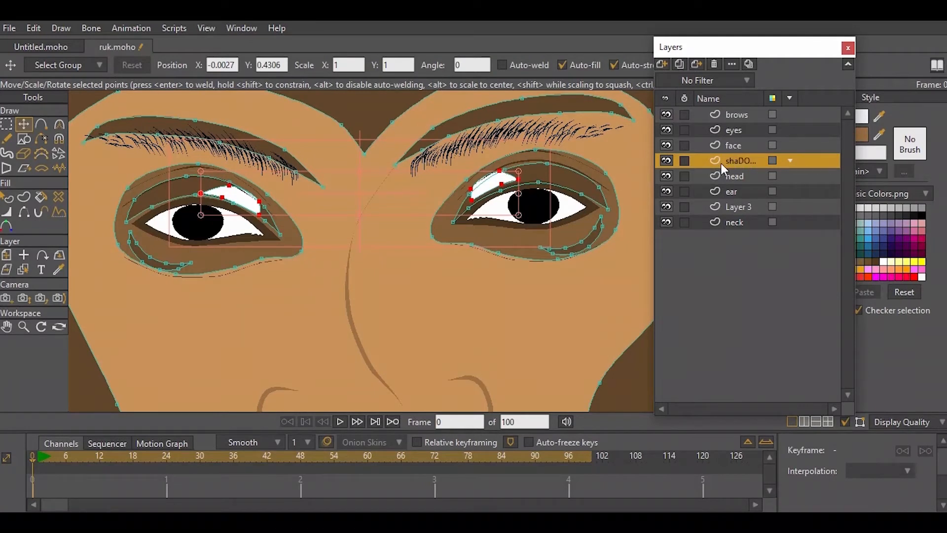
- Add a new vector layer directly above the eyes layer and name it "eyes 2"
click(735, 176)
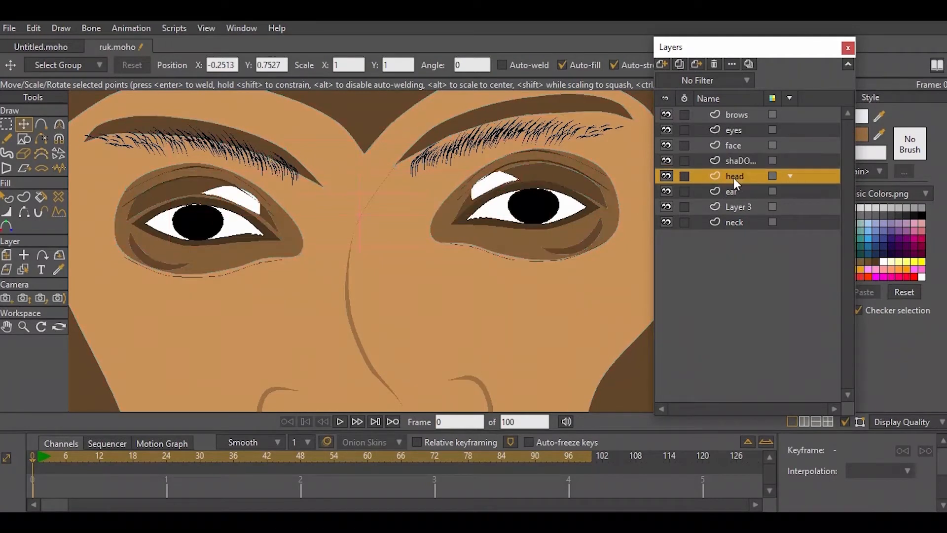
click(733, 145)
click(734, 130)
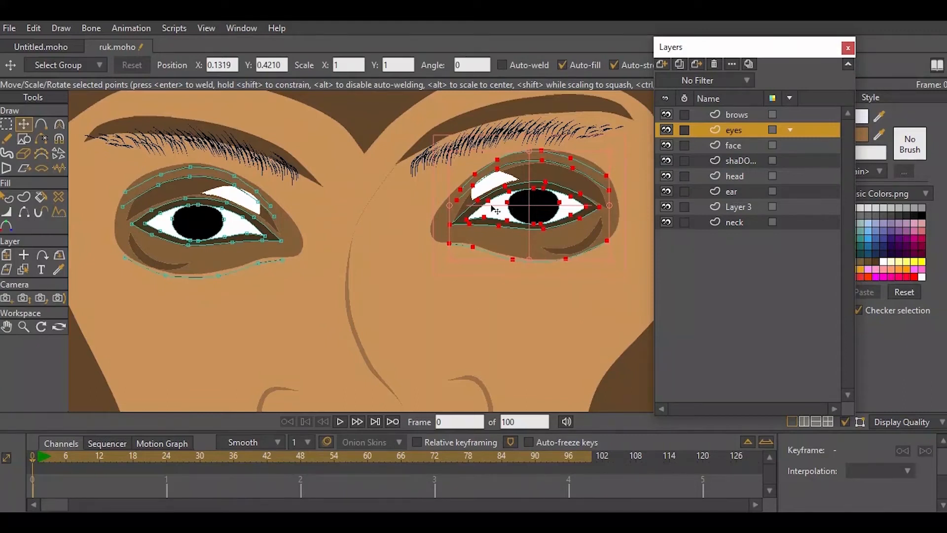
click(662, 65)
click(679, 80)
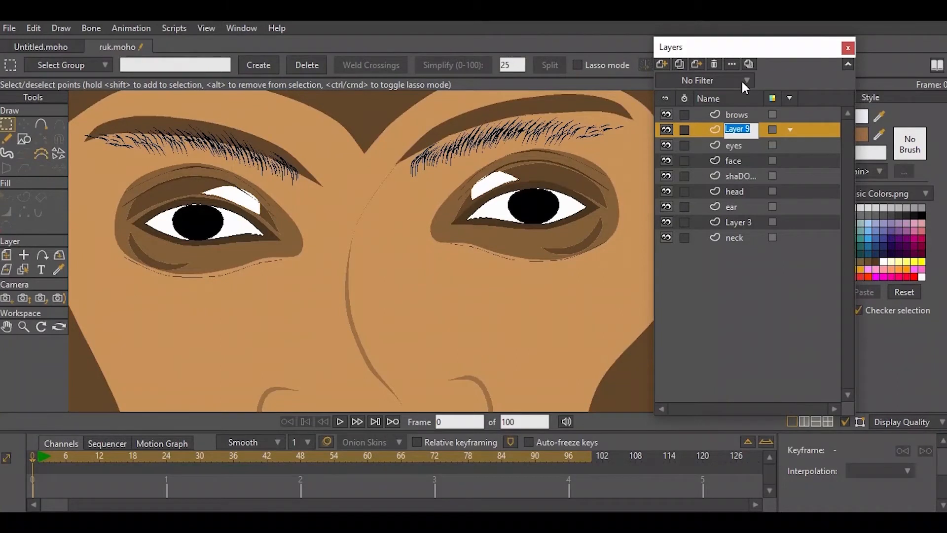
text(eyes 2)
key(Return)
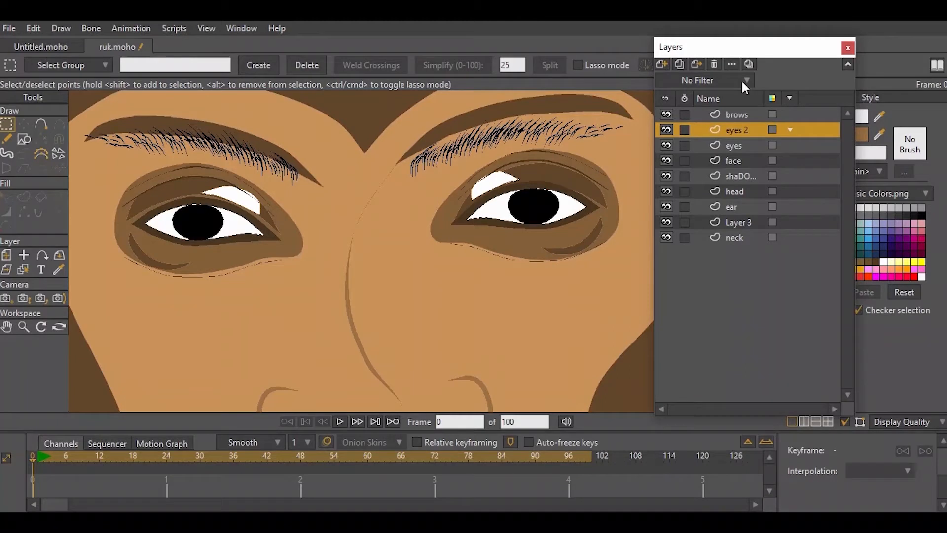
- Cut both black pupils from the eyes layer and paste them into the eyes 2 layer
click(732, 145)
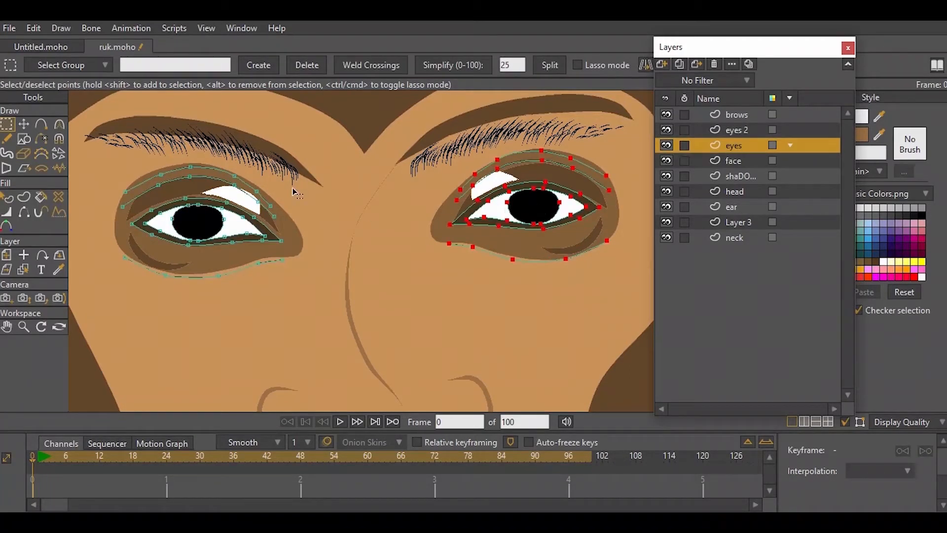
click(217, 230)
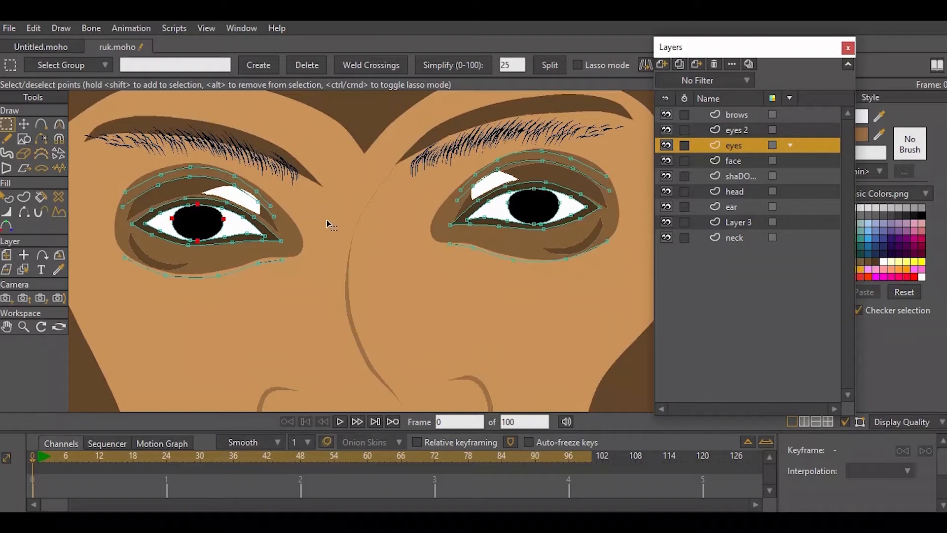
shift+click(532, 211)
key(Delete)
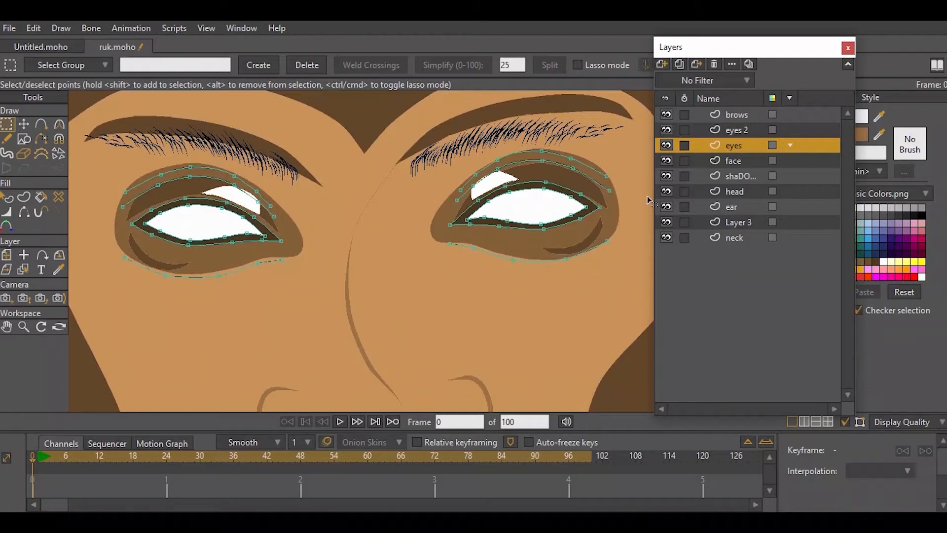
click(733, 131)
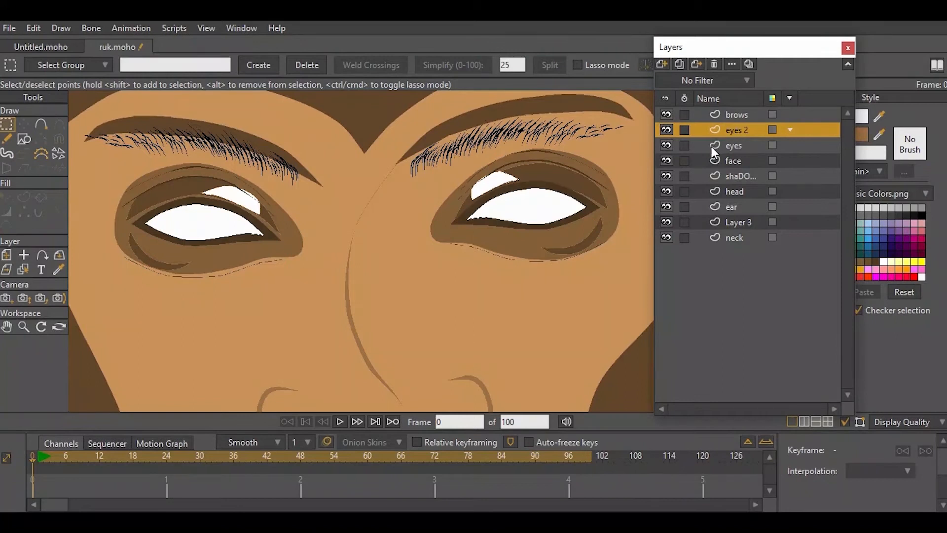
key(ctrl+v)
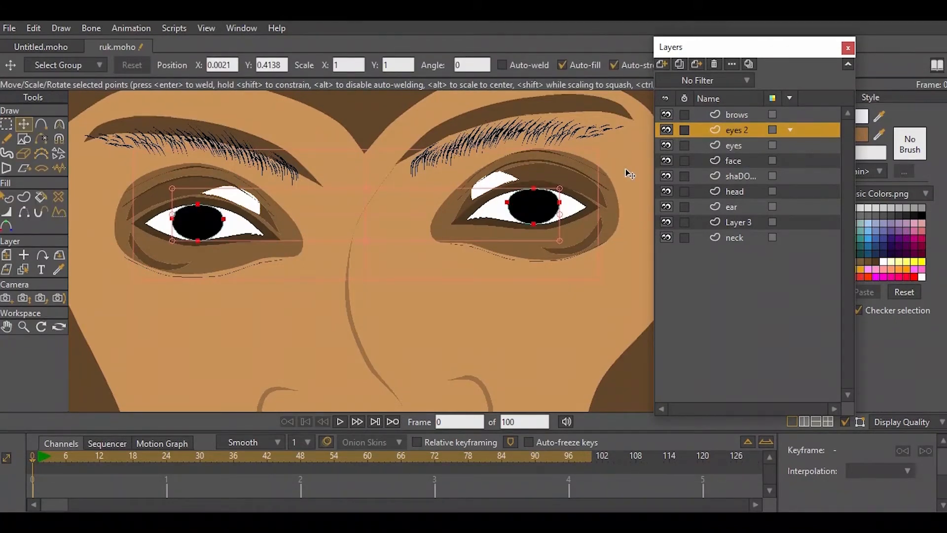
- Rename the eyes 2 layer to "eye ball"
click(790, 130)
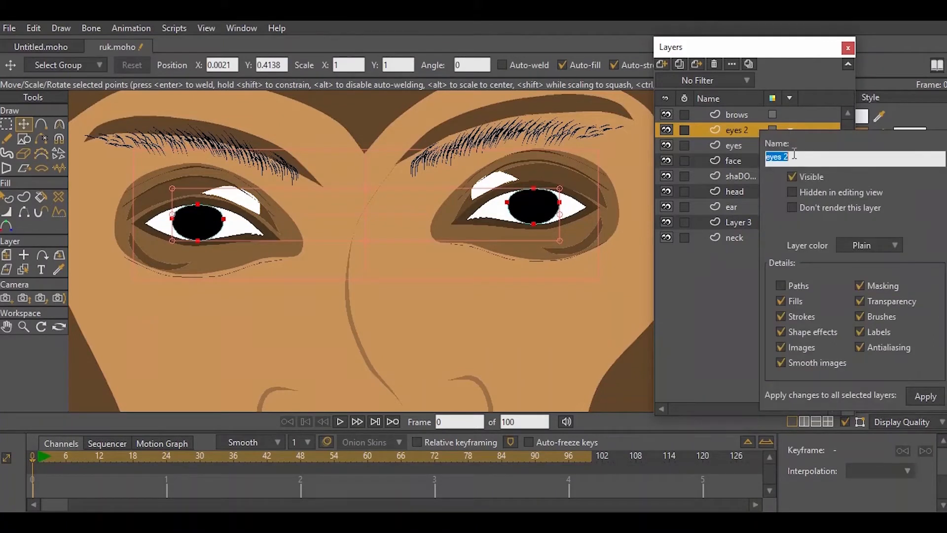
text(eye)
key(Return)
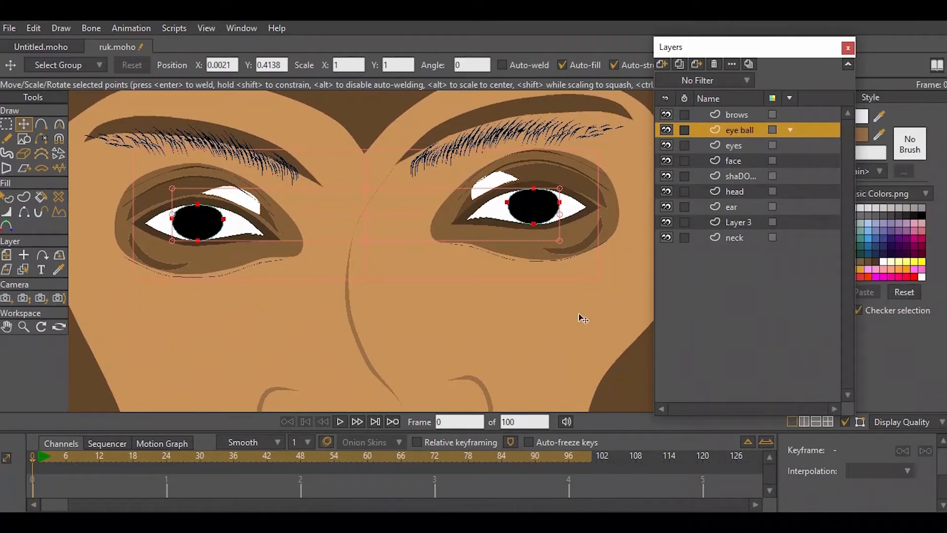
- Nudge both pupils slightly to the right within the eye whites and review the contents of the brows, eye ball and eyes layers
mouse_move(376, 223)
mouse_down()
mouse_move(321, 224)
mouse_move(372, 194)
mouse_move(378, 218)
mouse_up()
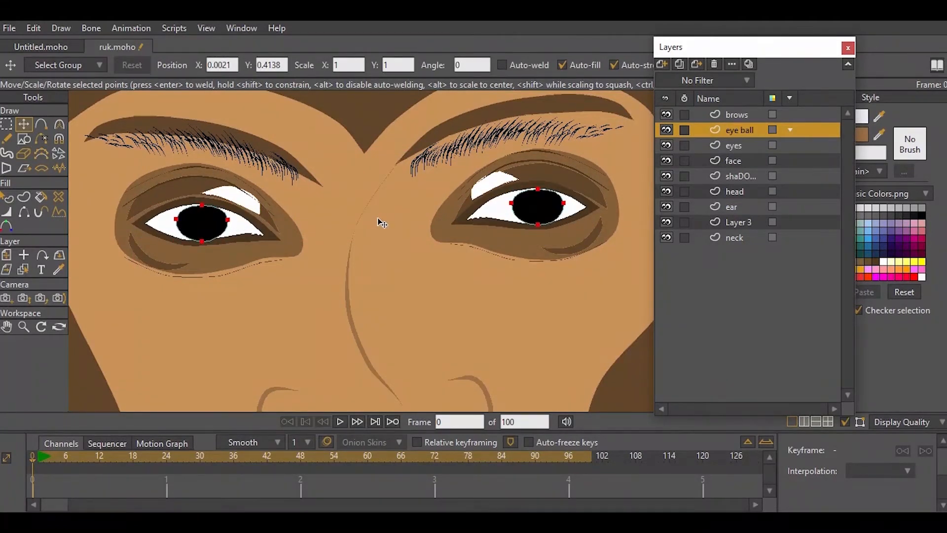
double_click(745, 114)
click(683, 32)
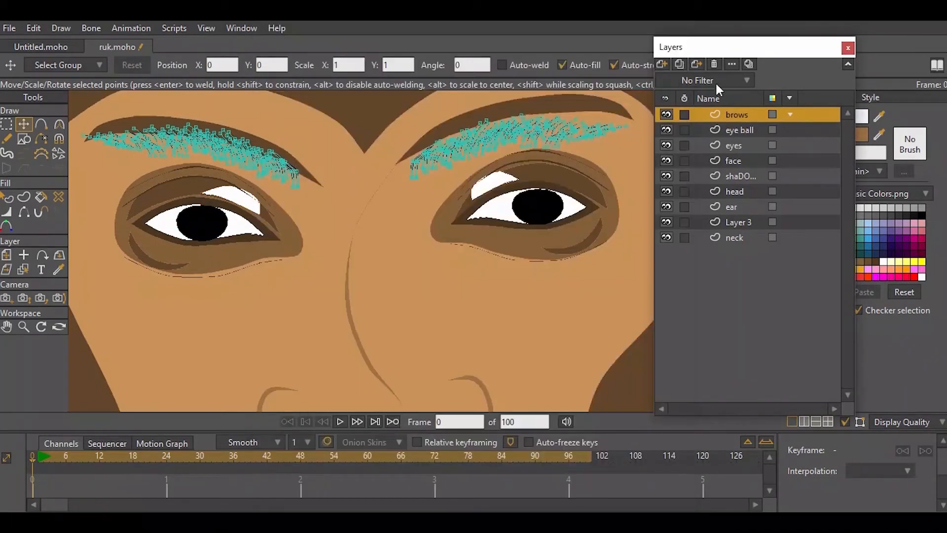
click(736, 132)
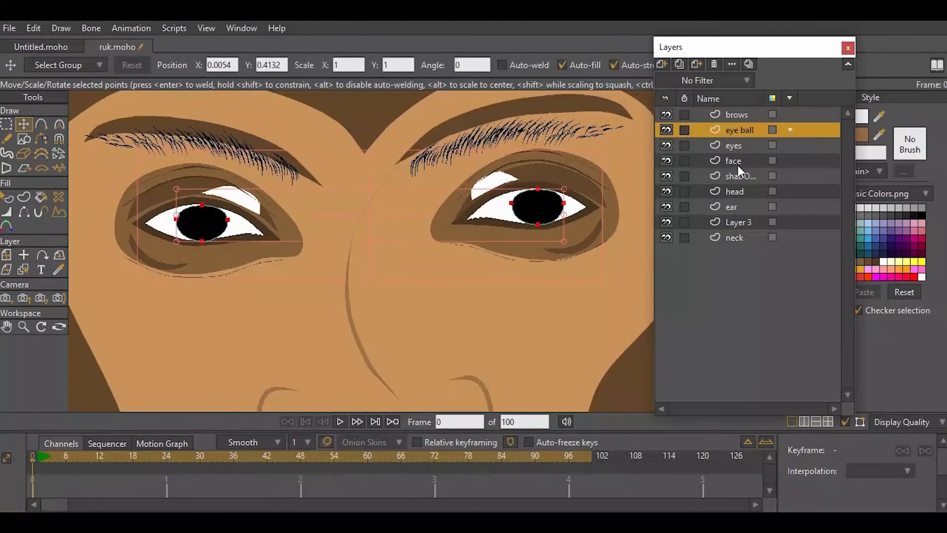
click(738, 146)
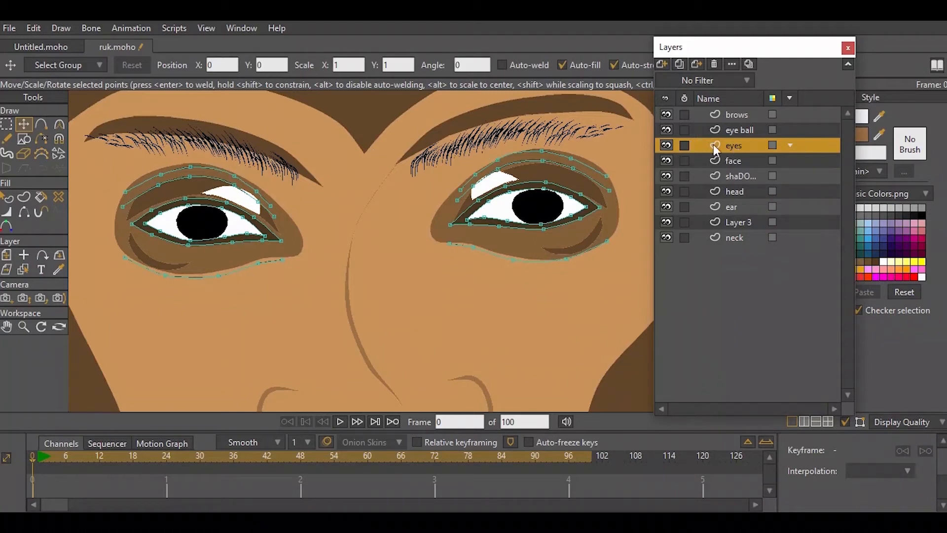
key(ctrl+a)
- Group the brows, eye ball and eyes layers together and name the group "eye"
click(736, 130)
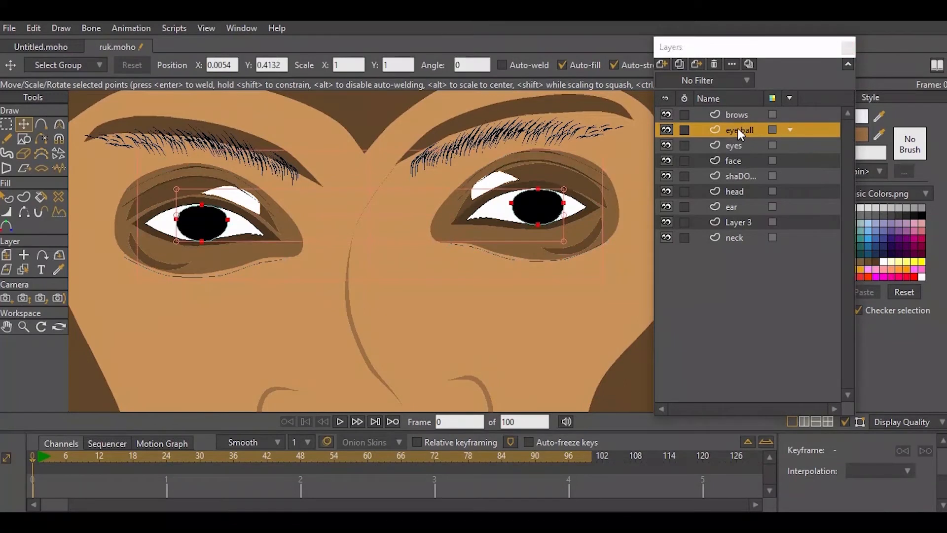
shift+click(739, 116)
shift+click(742, 145)
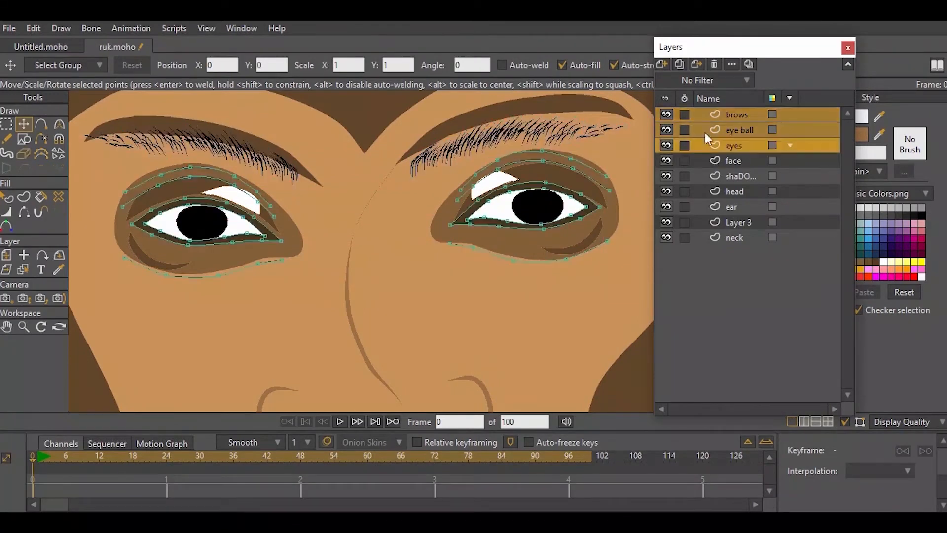
click(662, 65)
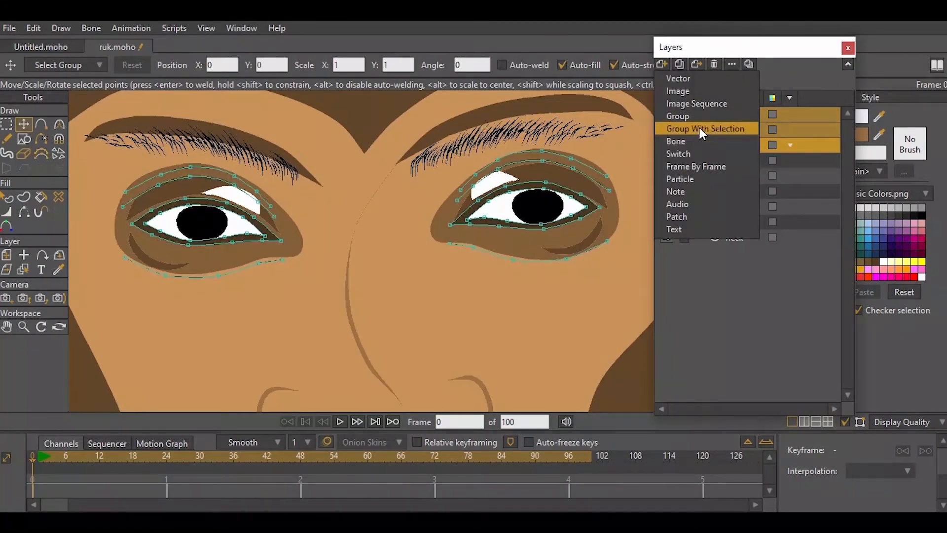
click(700, 128)
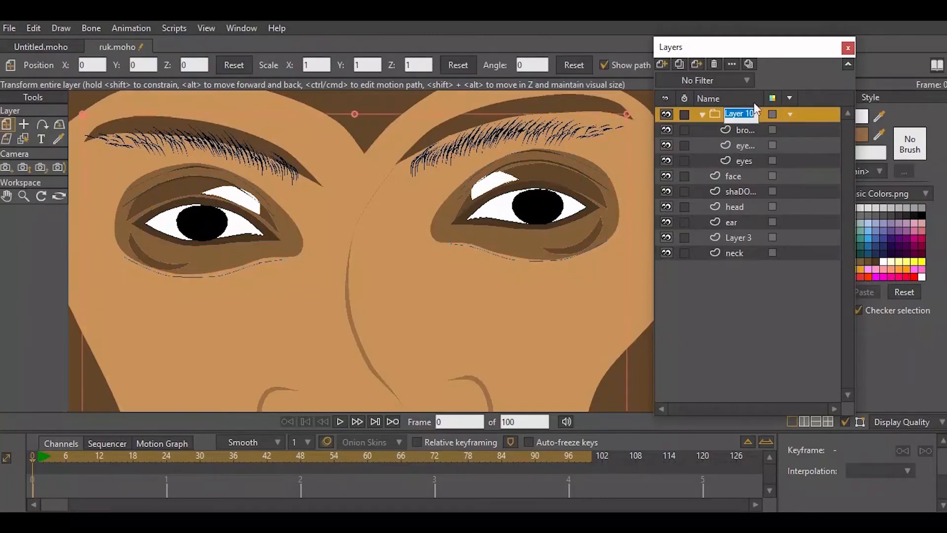
text(eye)
key(Return)
- Set the eye group's masking to Hide all in its layer settings and apply the change
right_click(717, 117)
click(714, 117)
double_click(717, 115)
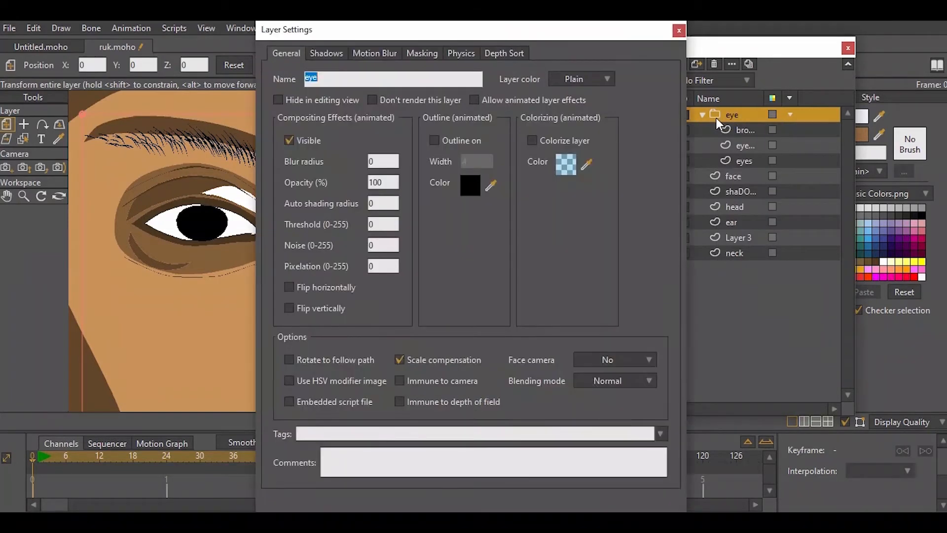
click(433, 55)
click(399, 143)
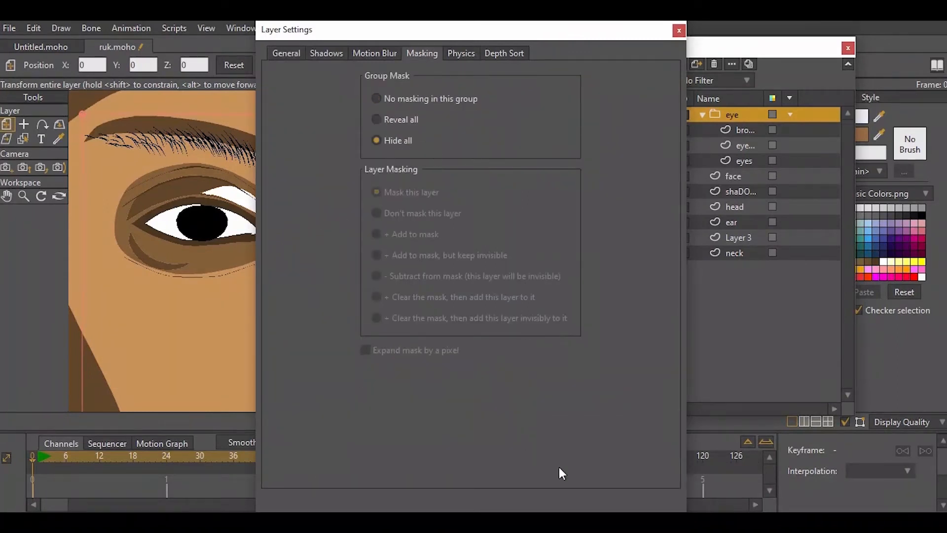
drag(554, 37, 549, 21)
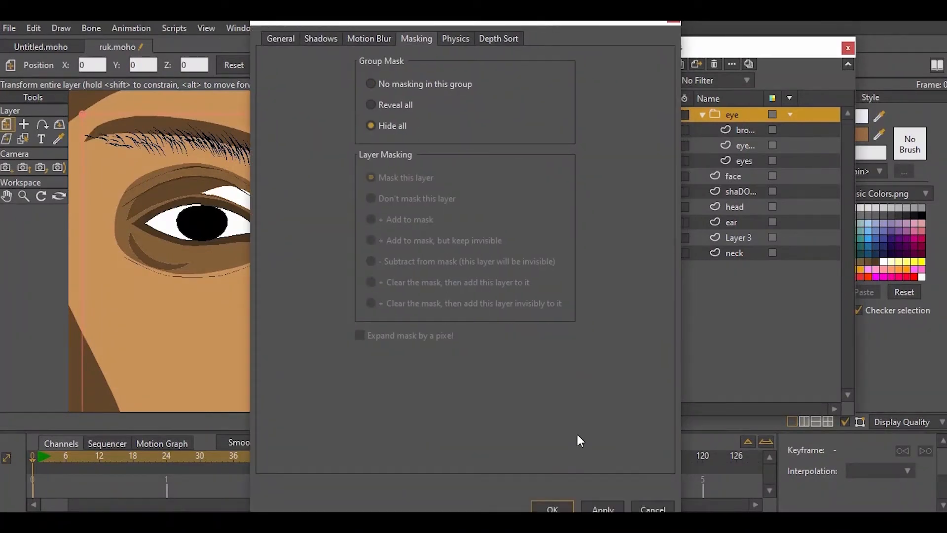
click(591, 501)
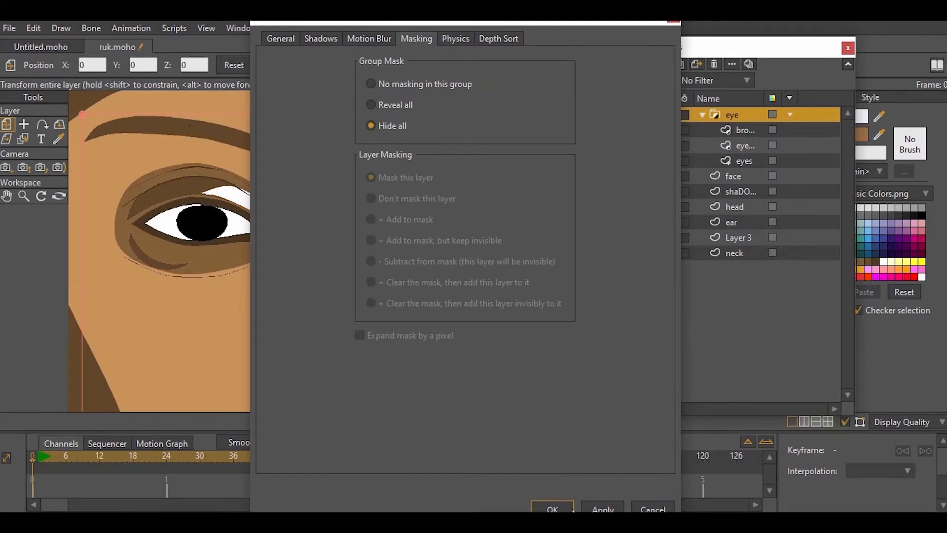
click(555, 507)
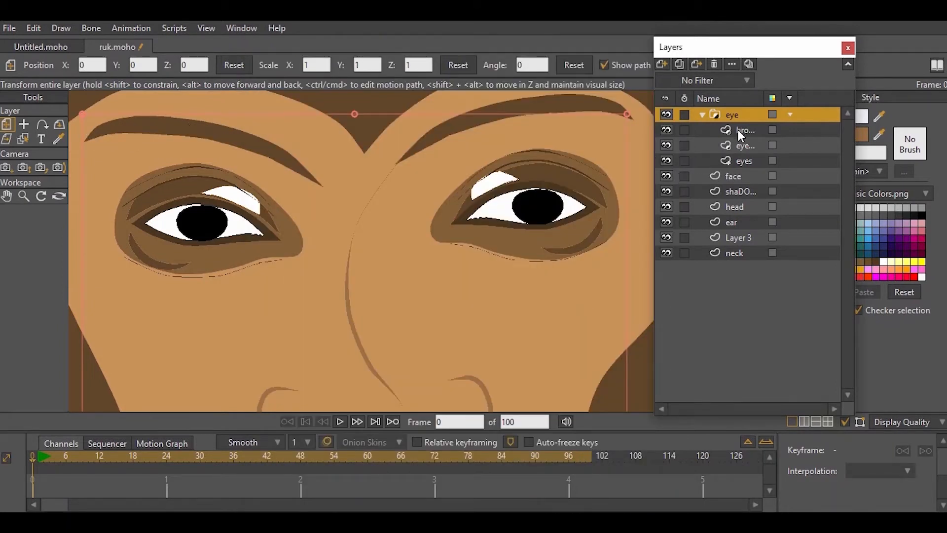
- Test the group mask by moving both pupils up out of the eye whites and back into place
click(744, 146)
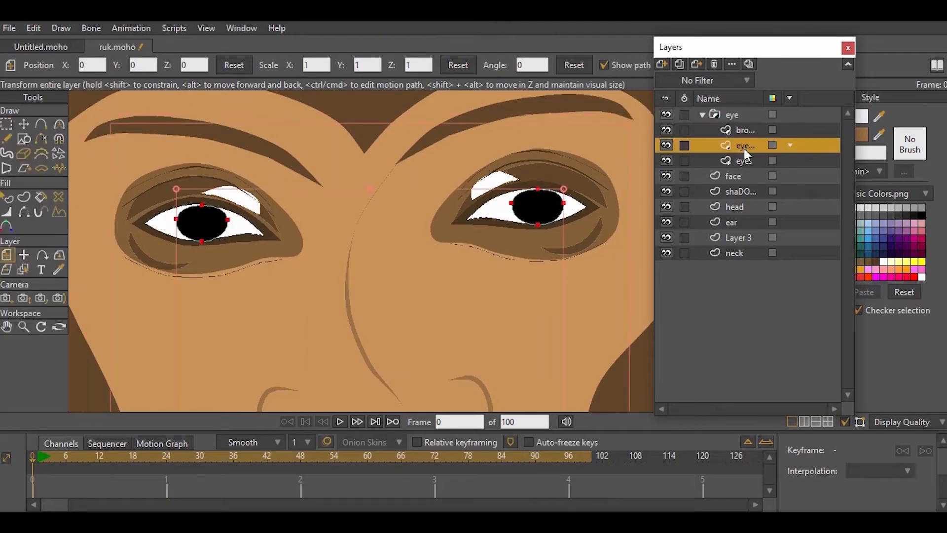
click(23, 125)
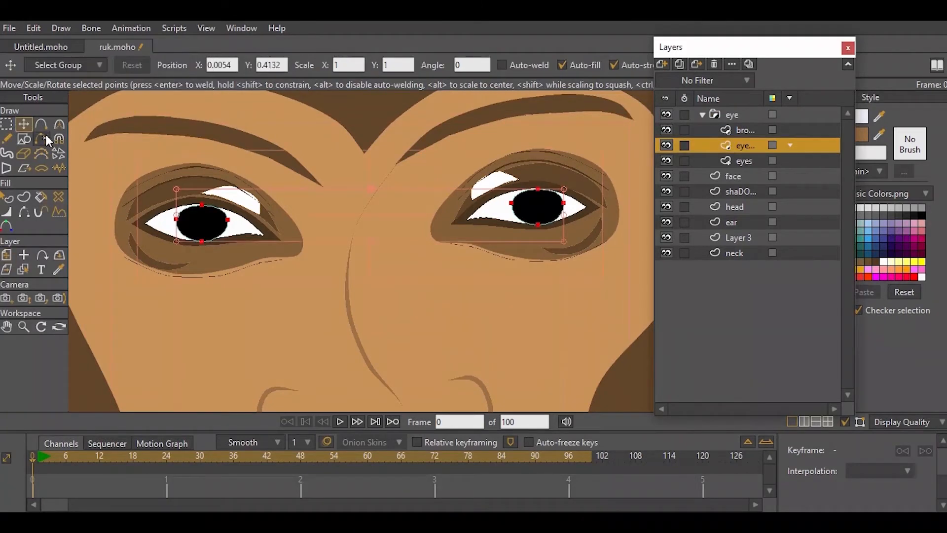
drag(366, 212, 369, 185)
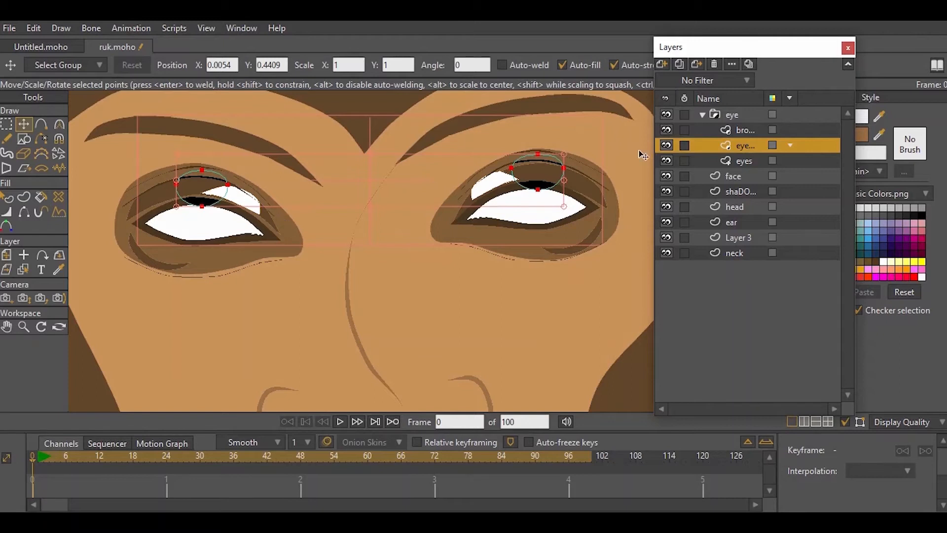
click(745, 160)
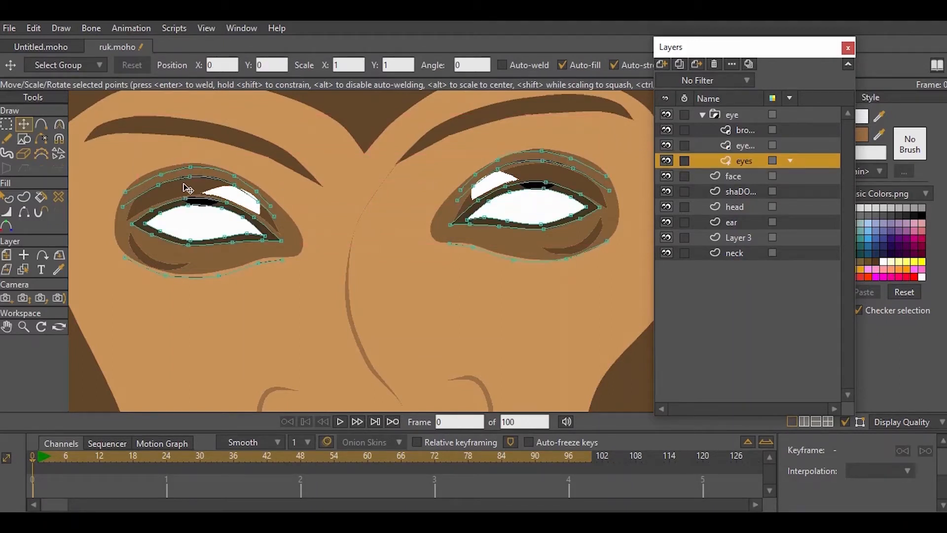
click(744, 144)
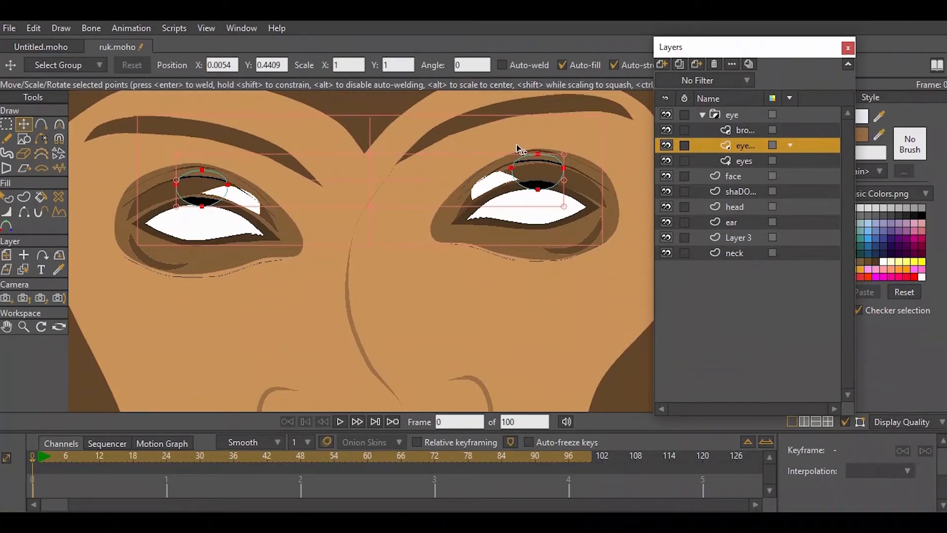
drag(369, 178, 370, 213)
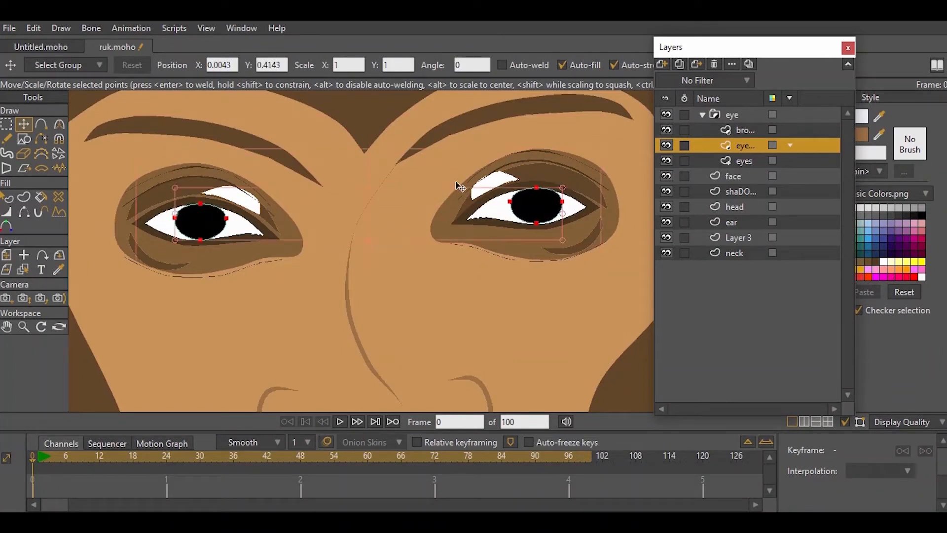
- Delete the upper eyelid crease shapes above both eyes from the eyes layer
click(744, 161)
click(8, 125)
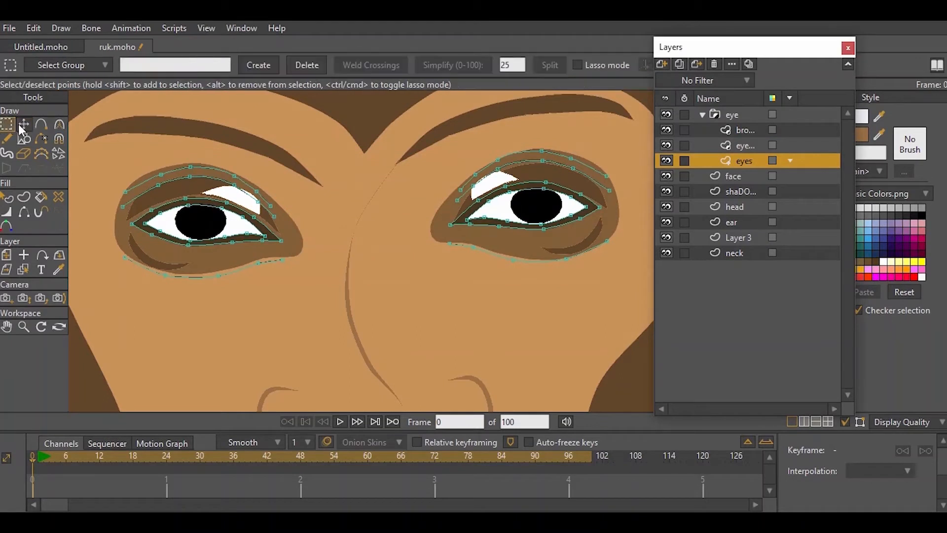
double_click(175, 172)
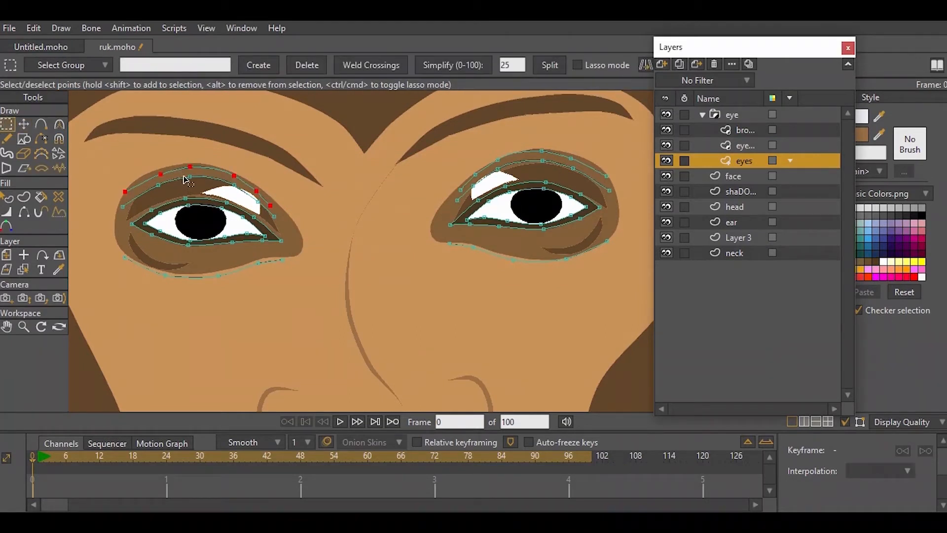
shift+double_click(526, 162)
key(Delete)
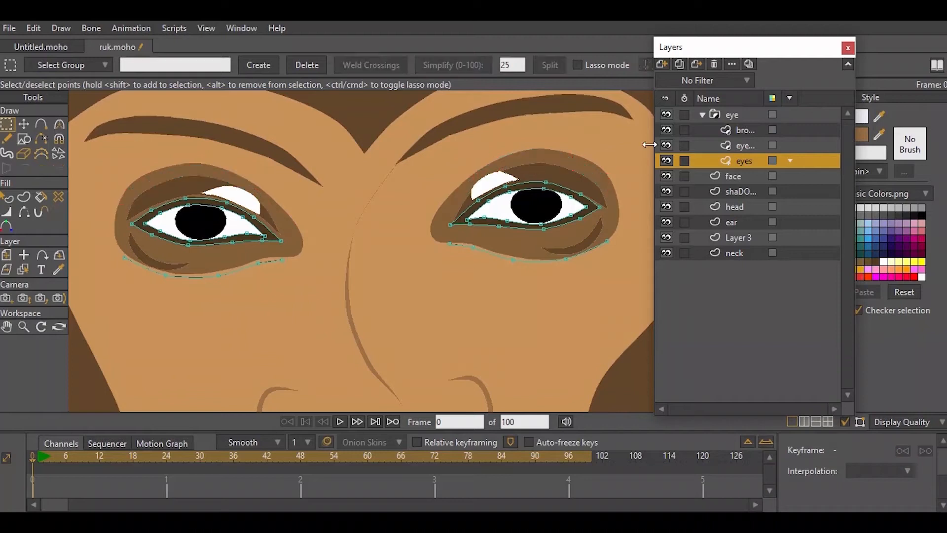
- Shift both pupils on the eye ball layer slightly to the left within the eye whites
click(739, 146)
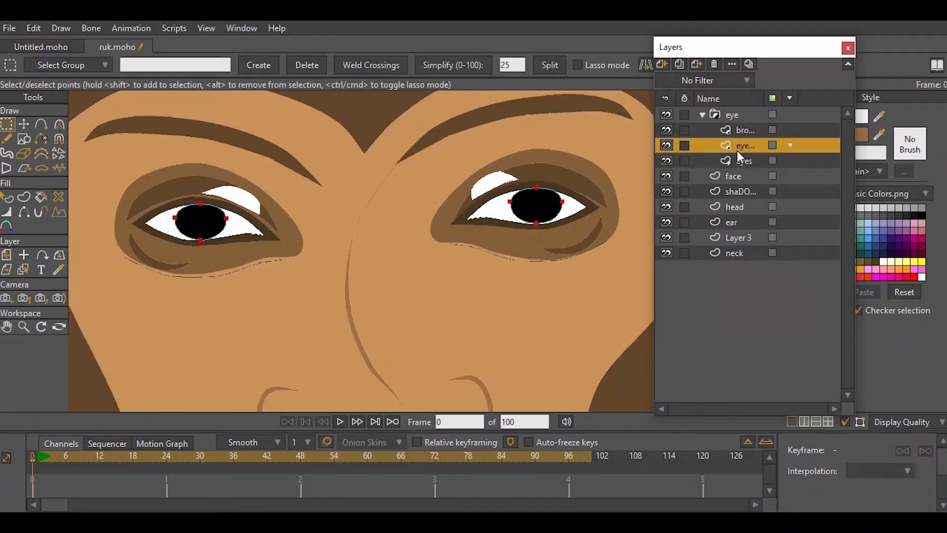
click(744, 131)
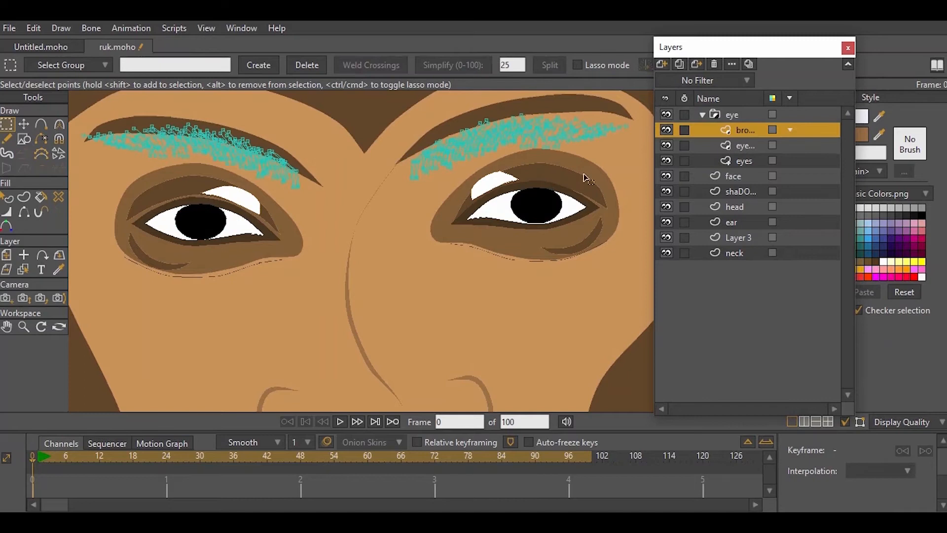
click(744, 159)
click(739, 132)
key(t)
click(745, 145)
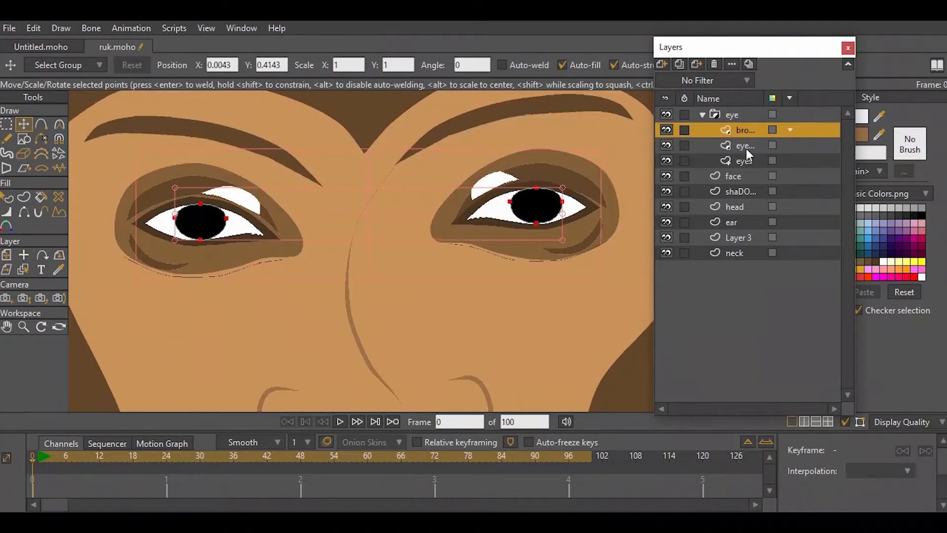
mouse_move(413, 219)
mouse_down()
mouse_move(398, 206)
mouse_move(397, 161)
mouse_move(398, 221)
mouse_up()
- Try to close the left-hand eye by pulling its upper lid points on the eyes layer down to the lower lid
click(741, 160)
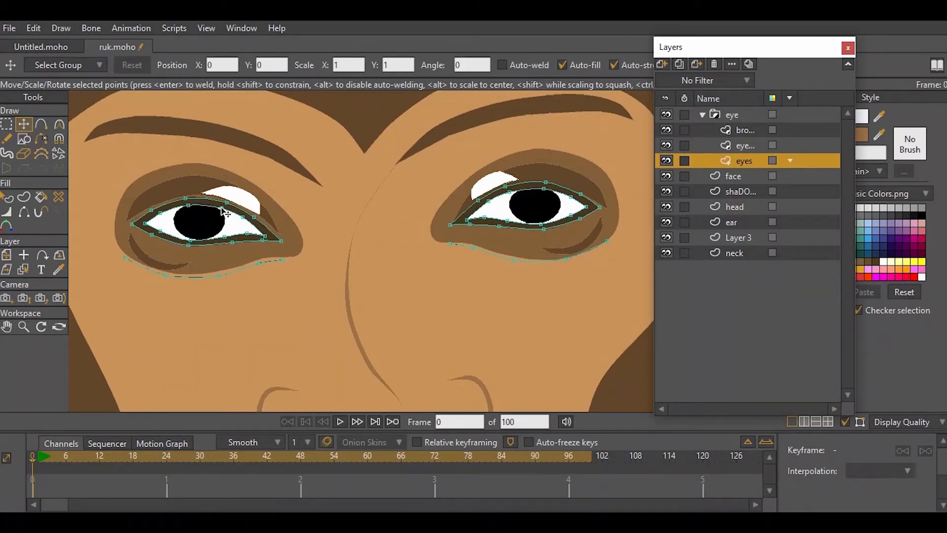
drag(222, 208, 215, 238)
drag(189, 206, 158, 230)
drag(241, 218, 220, 239)
drag(185, 199, 150, 231)
drag(246, 217, 247, 234)
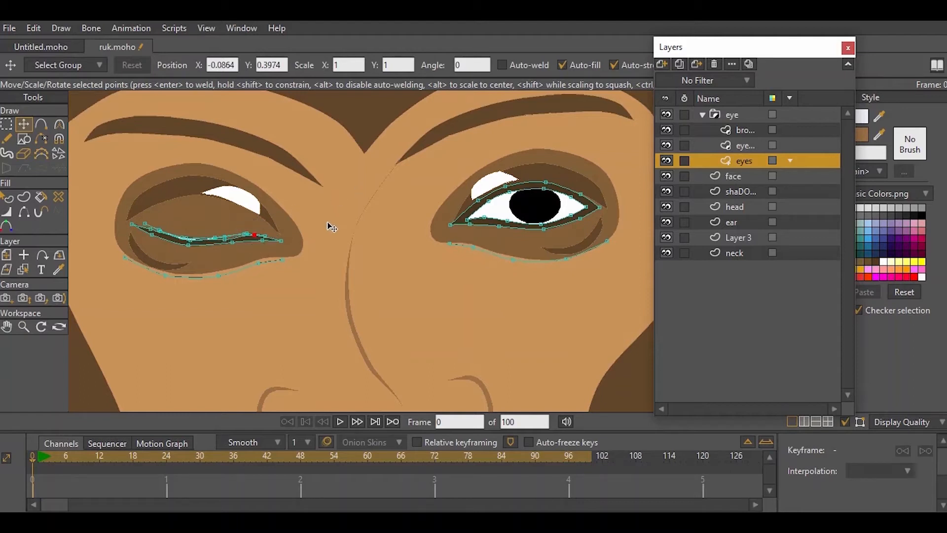
- Undo all the upper lid point moves on the left-hand eye
key(ctrl+z)
key(ctrl+z)
key(ctrl+z)
key(ctrl+z)
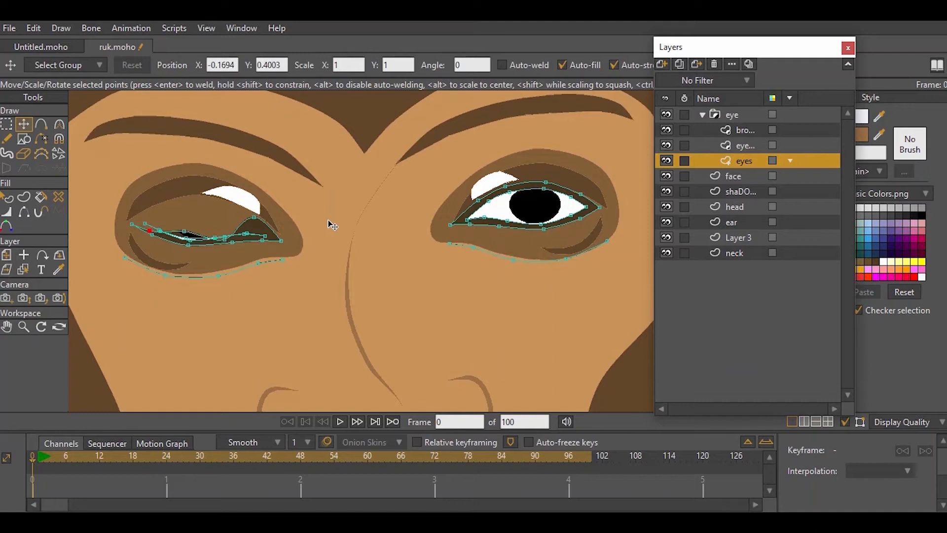
key(ctrl+z)
key(ctrl+z)
key(ctrl+z)
key(ctrl+z)
key(ctrl+z)
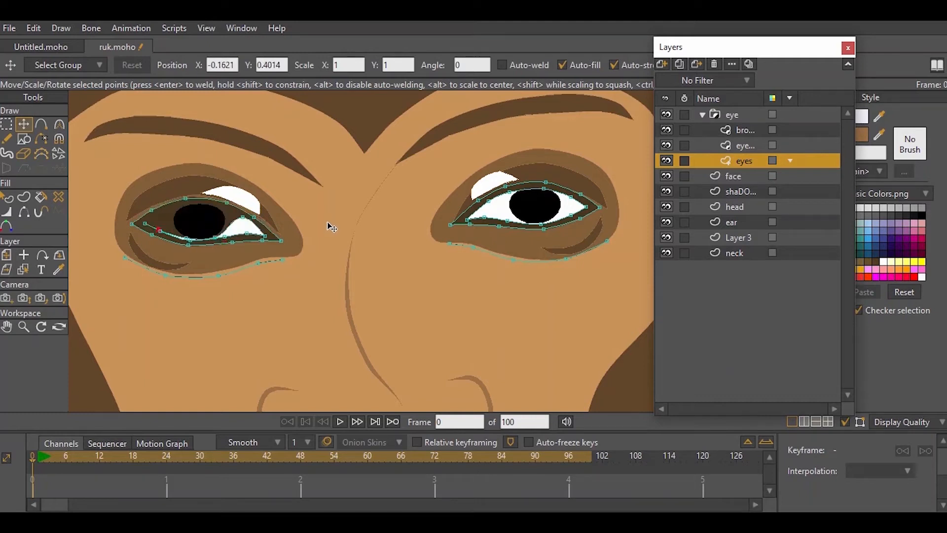
key(ctrl+z)
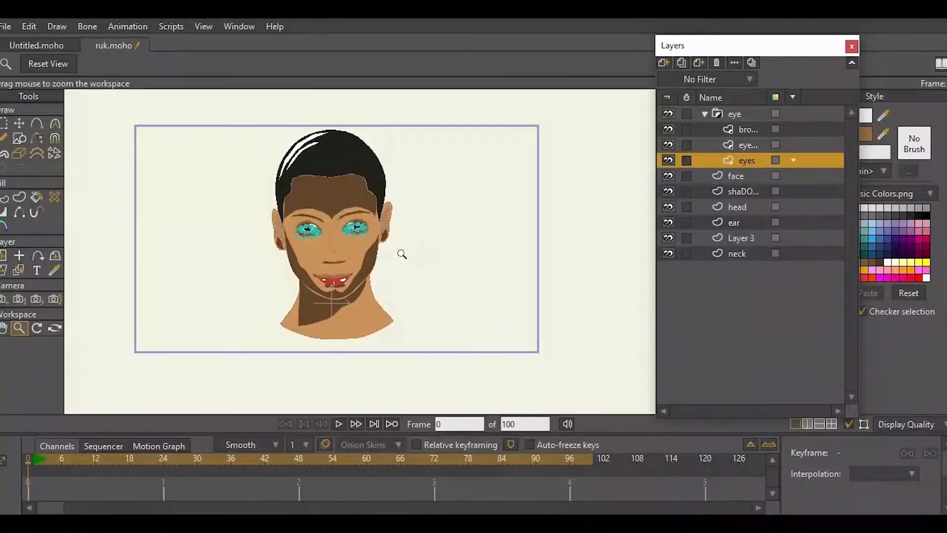
- Rename the face layer, which holds the nose and mouth shapes, as "mouth"
drag(260, 253, 451, 246)
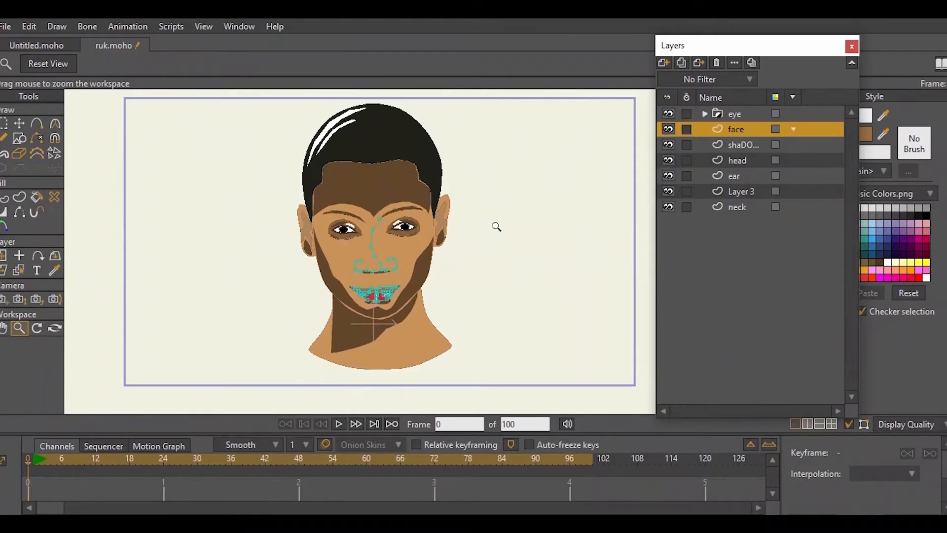
drag(496, 226, 640, 153)
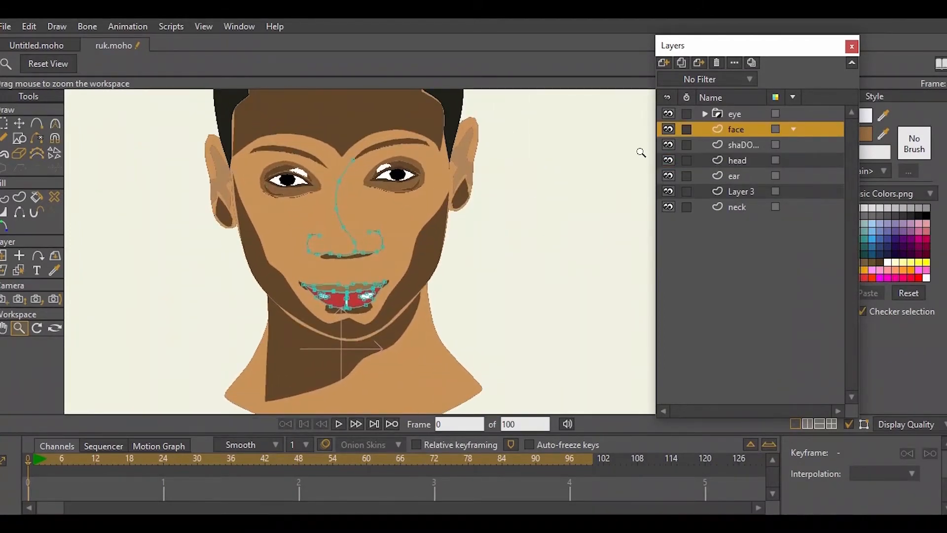
click(664, 63)
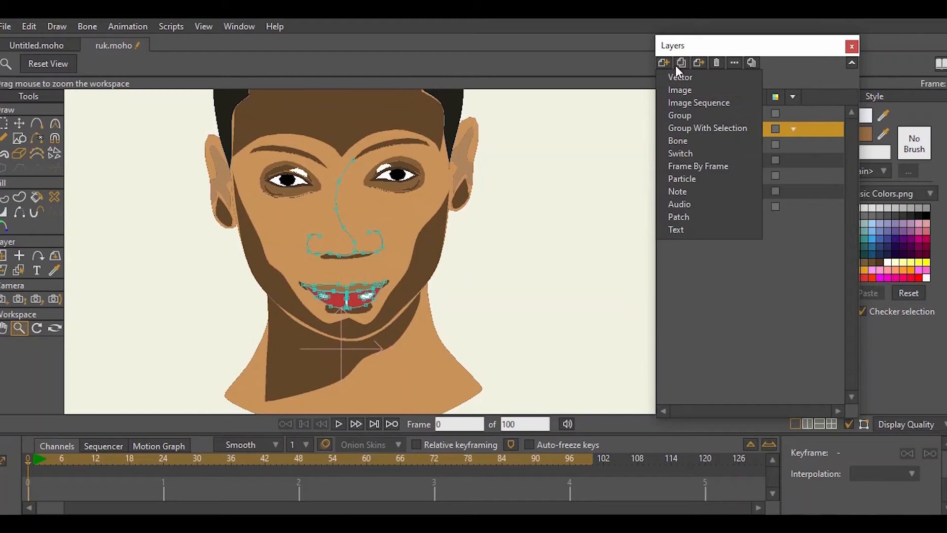
click(795, 89)
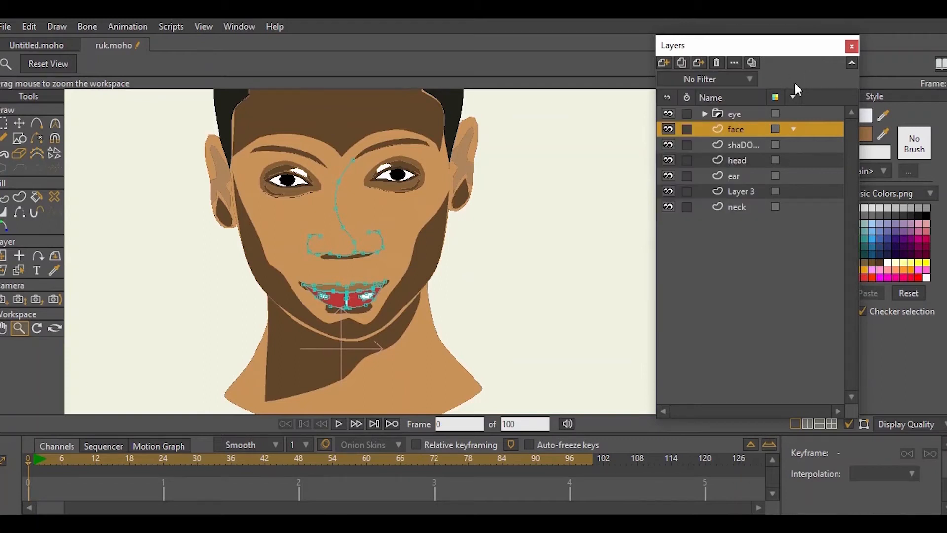
click(790, 132)
text(mouth)
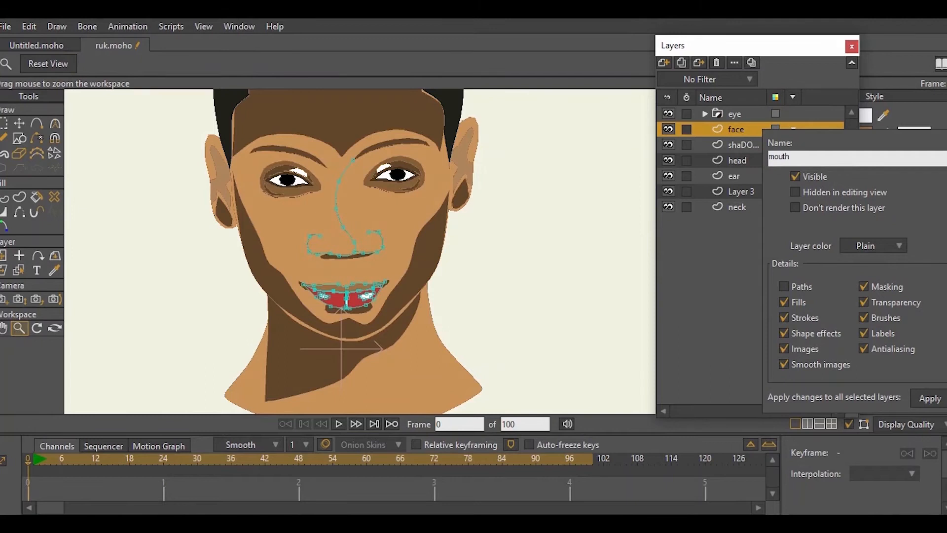
key(Return)
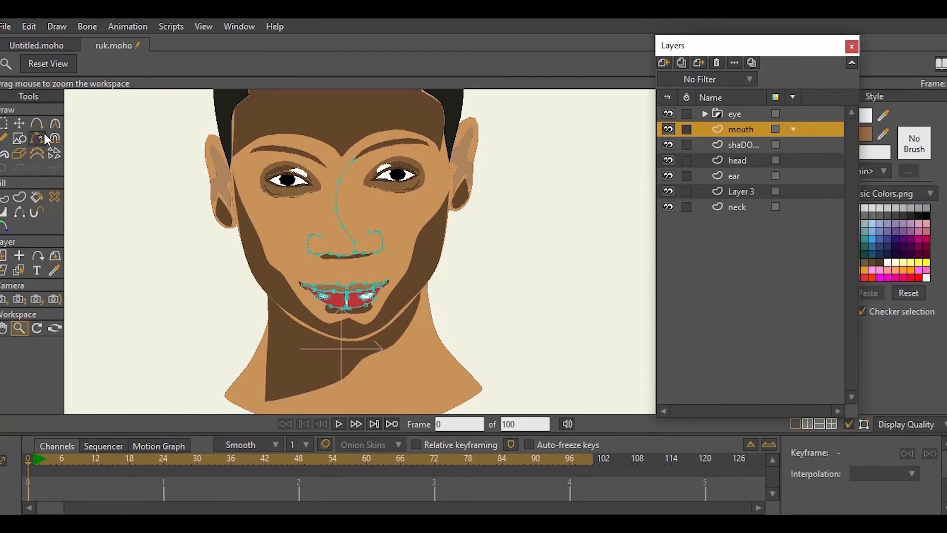
- Cut the nose bridge and nostril lines out of the mouth layer
click(4, 123)
drag(277, 113, 425, 272)
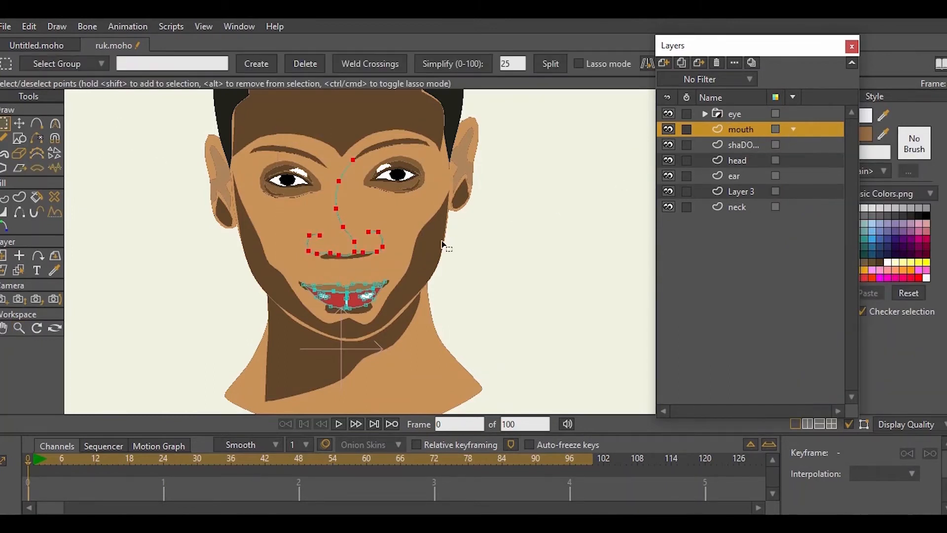
click(442, 241)
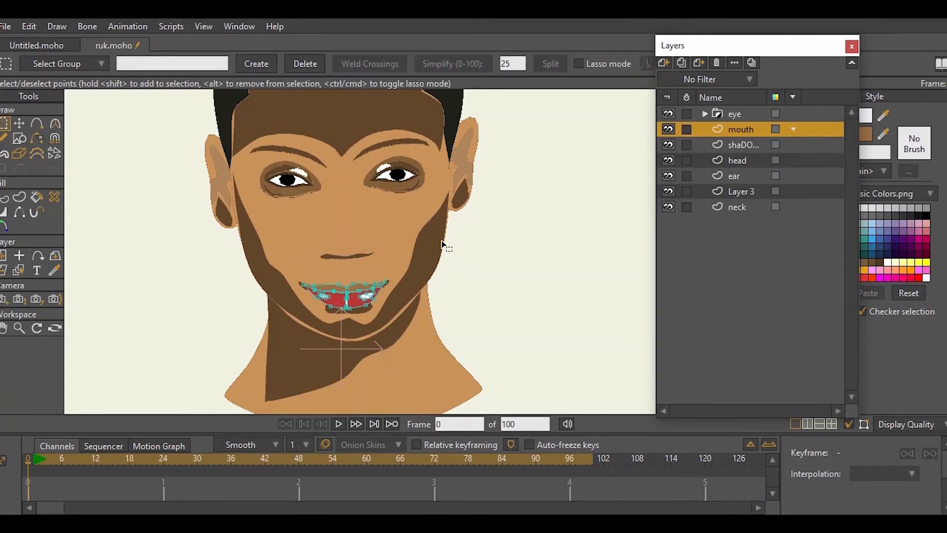
- Add a vector layer named "nose" above the mouth layer and paste the cut nose lines into it
click(664, 63)
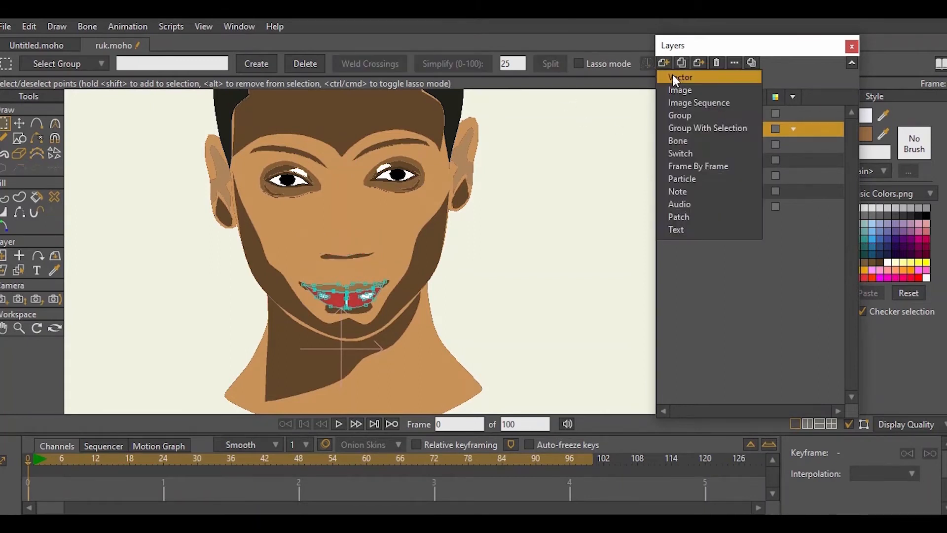
click(675, 78)
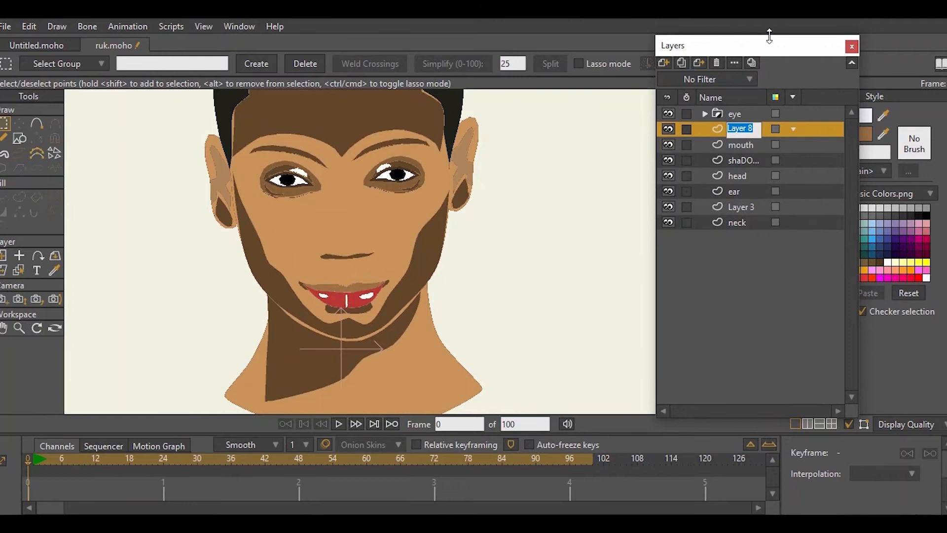
text(nose)
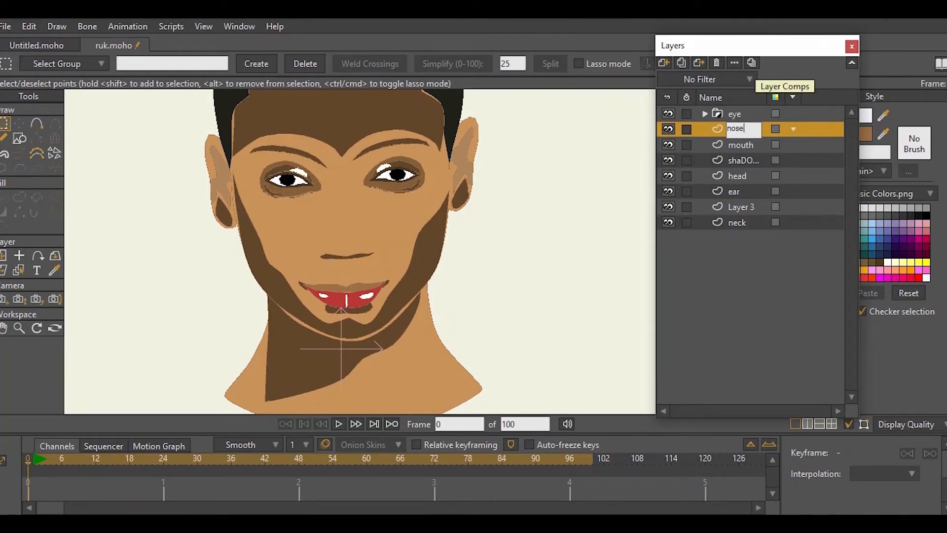
key(Return)
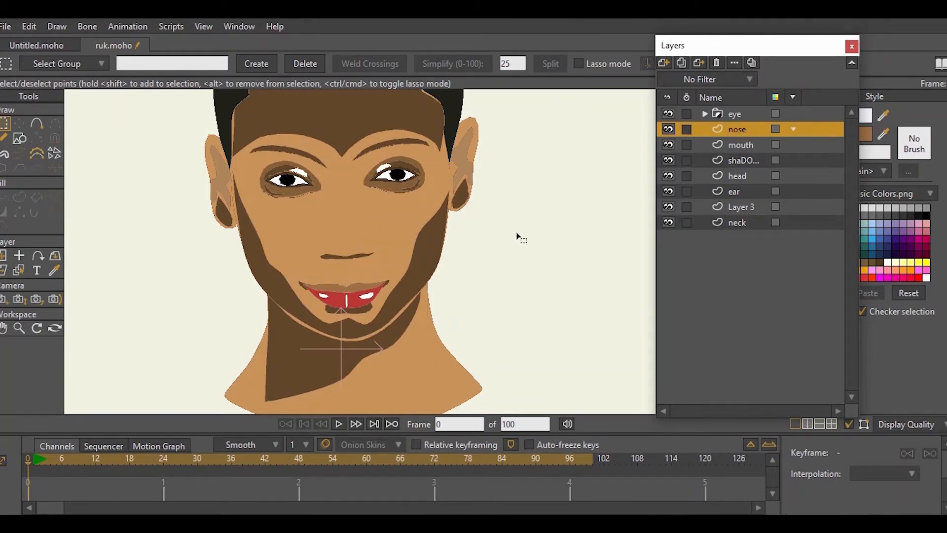
key(t)
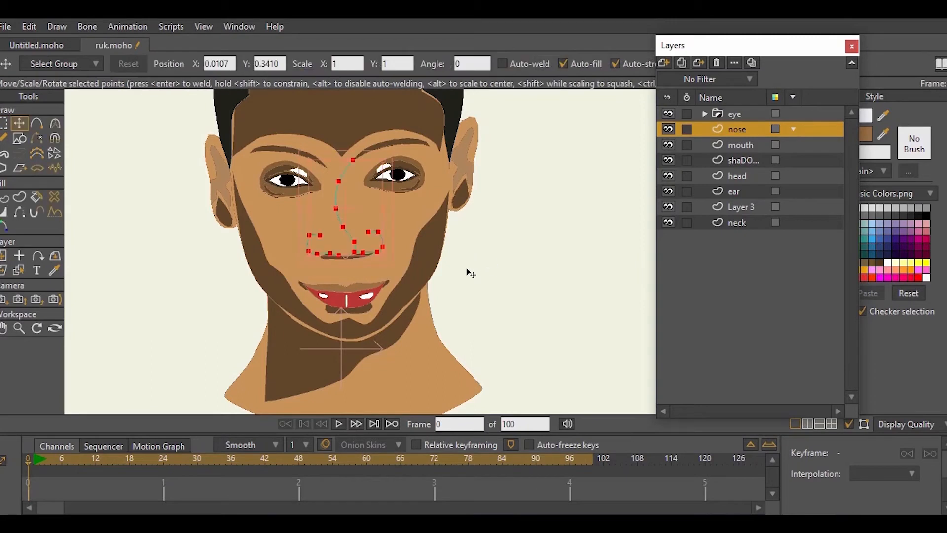
- Render a preview of the current frame and view the whole face at 55% zoom
key(ctrl+r)
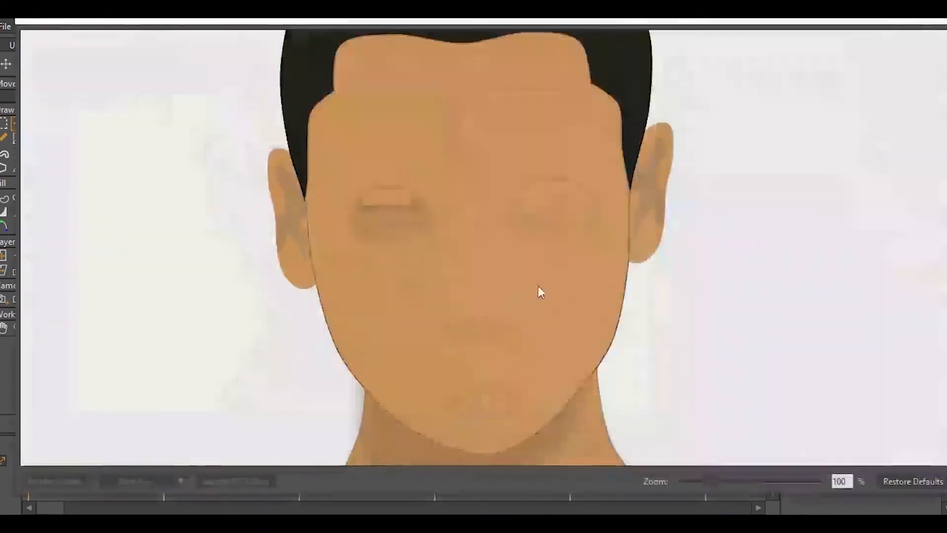
drag(711, 479, 694, 481)
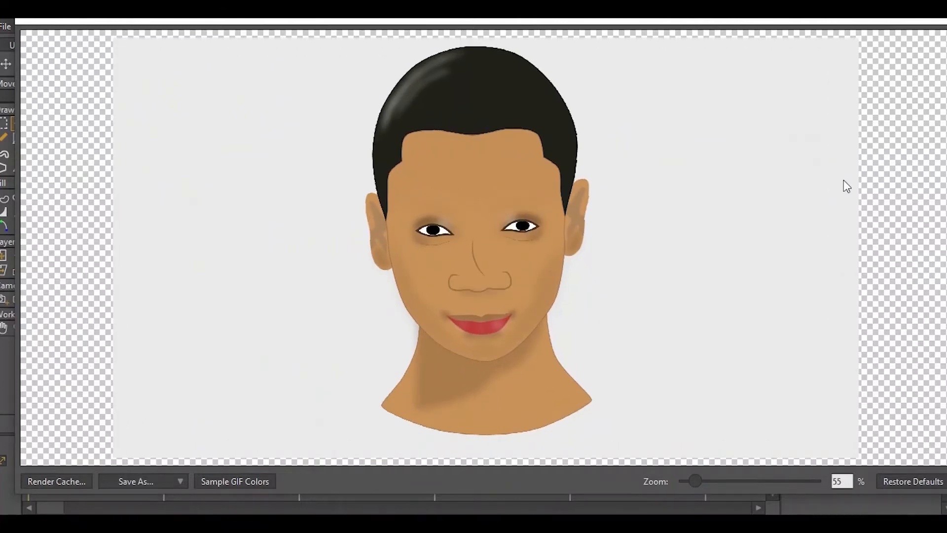
click(935, 24)
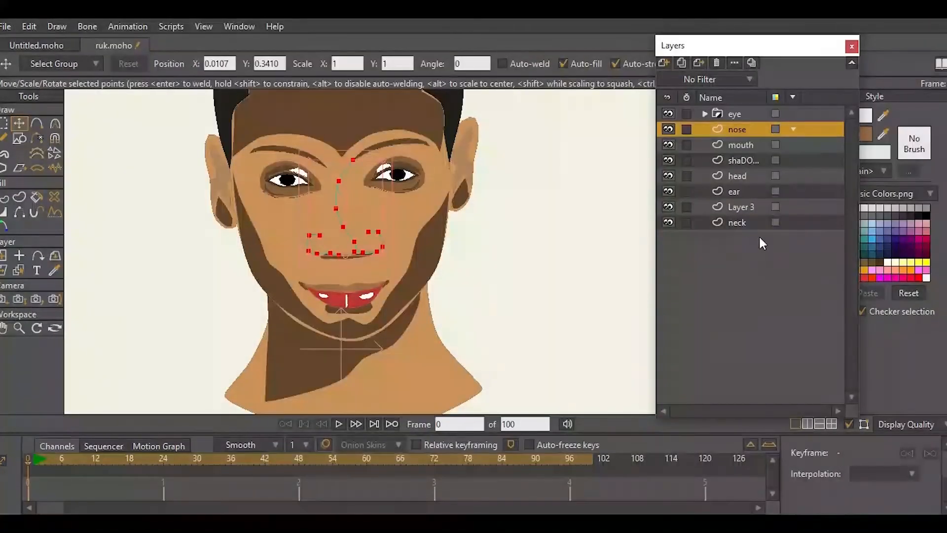
- Go through the neck, Layer 3, ear, head, shadow and nose layers to check which shapes each one holds
click(738, 223)
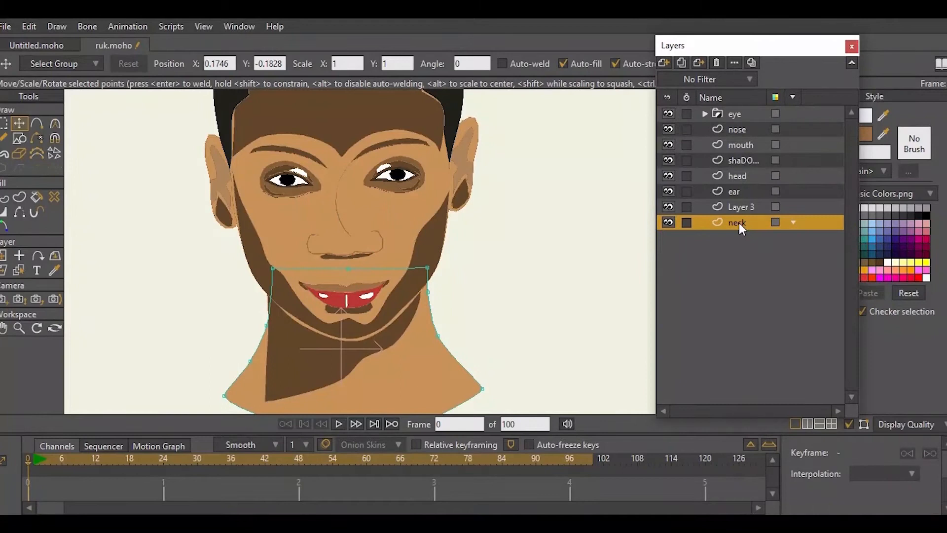
click(741, 207)
click(739, 191)
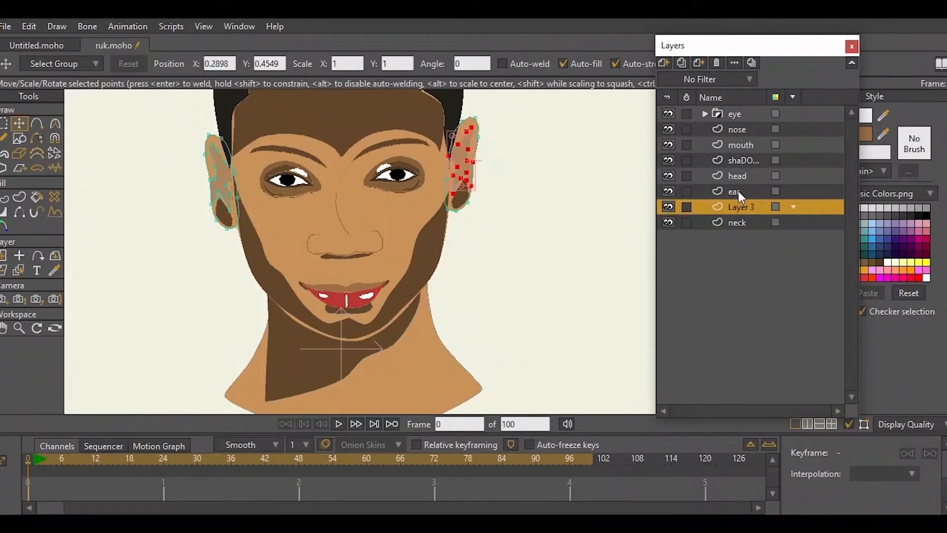
click(742, 175)
click(744, 159)
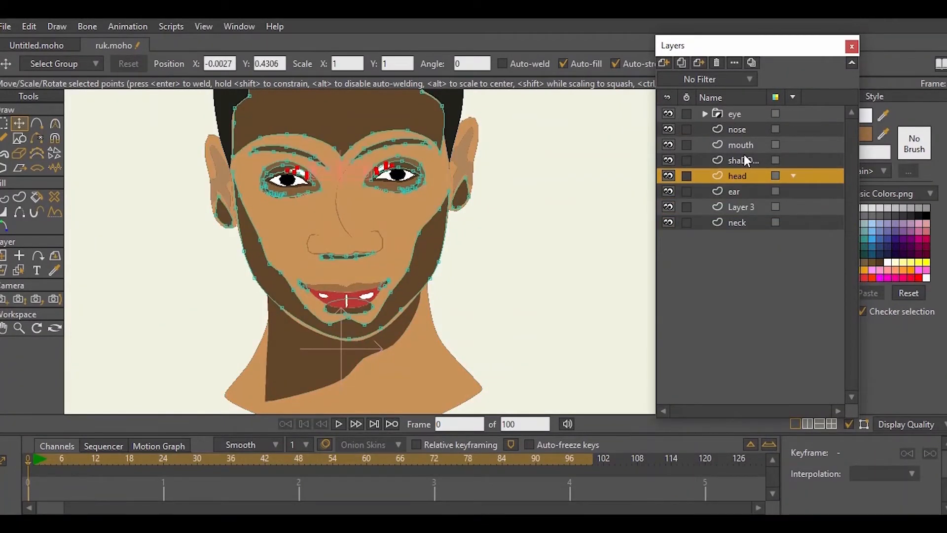
click(740, 132)
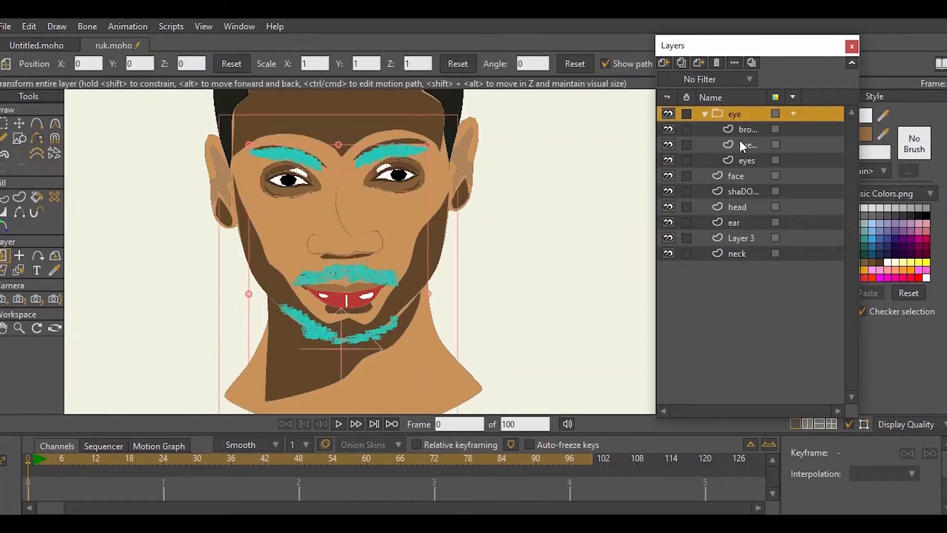
- Cut the moustache and beard strokes out of the brow layer in the eye group of the bearded character
click(741, 146)
click(741, 131)
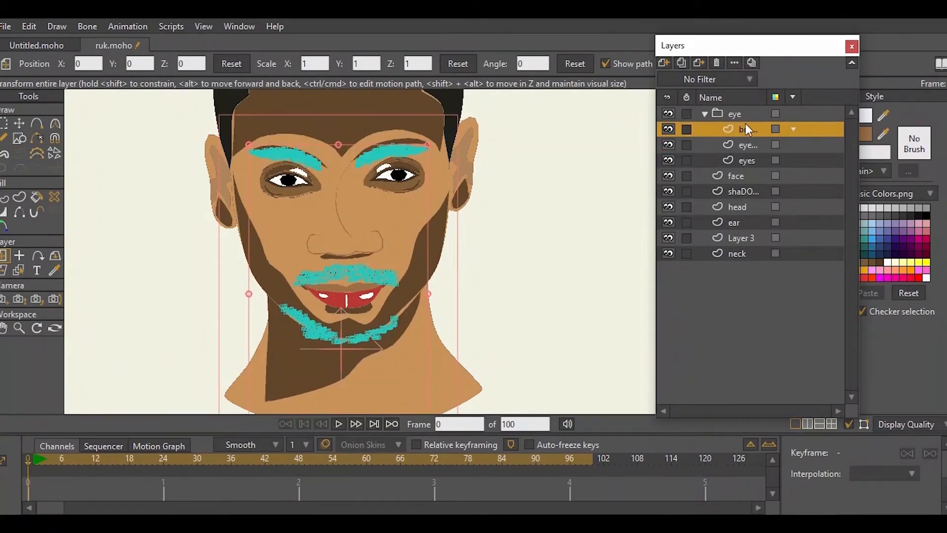
click(5, 123)
drag(279, 259, 447, 389)
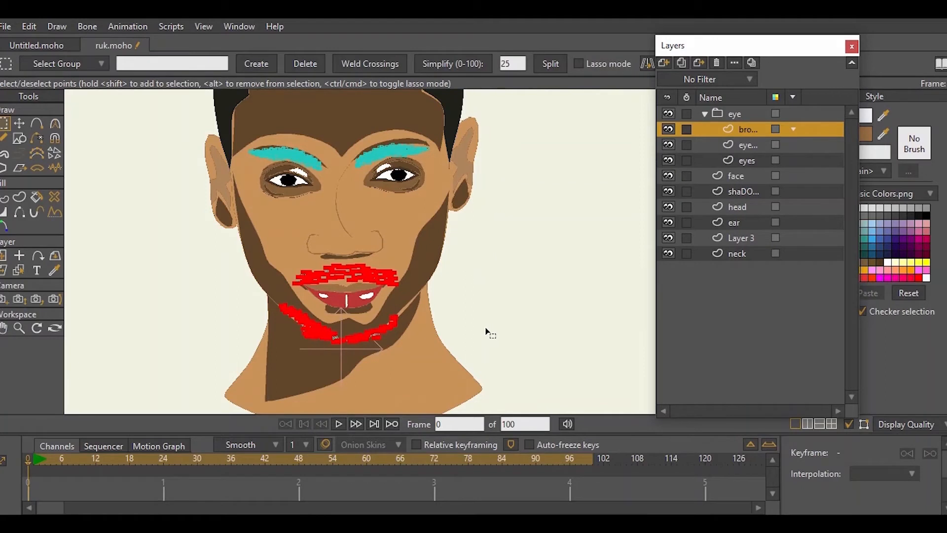
key(Delete)
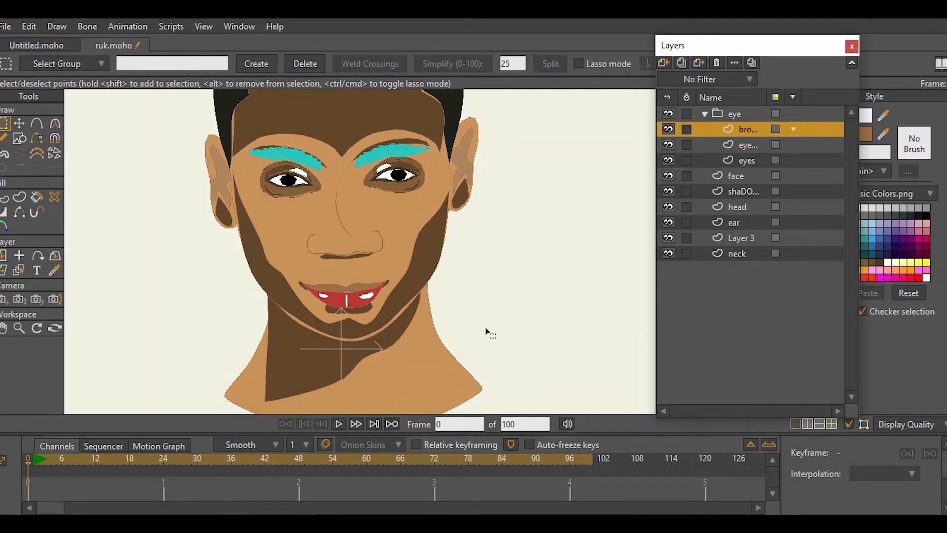
- Paste the moustache and beard strokes into the face layer and rename that layer as "mouth"
click(705, 115)
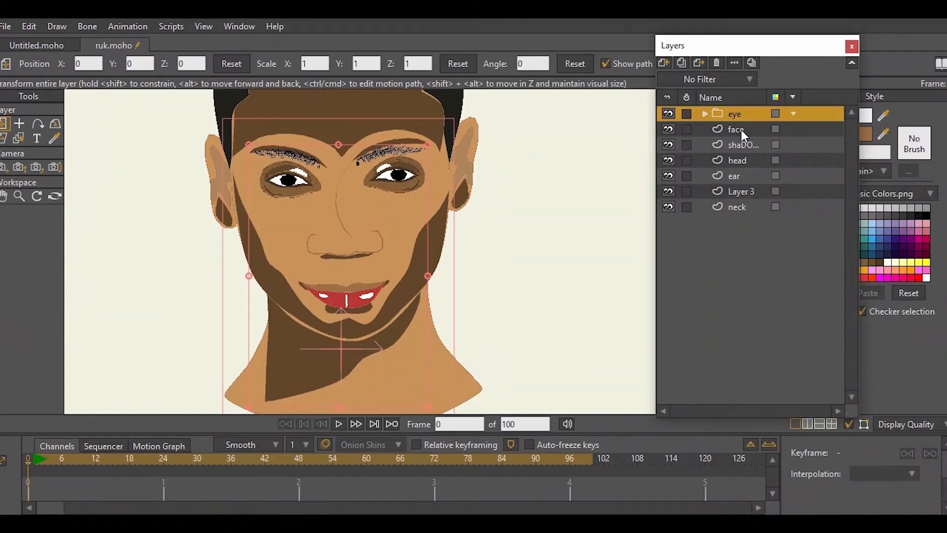
click(741, 129)
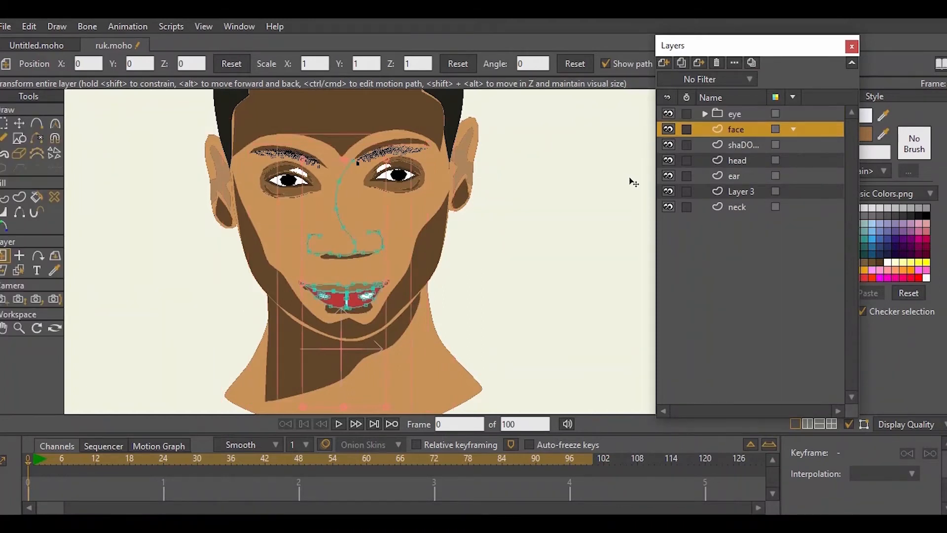
key(ctrl+z)
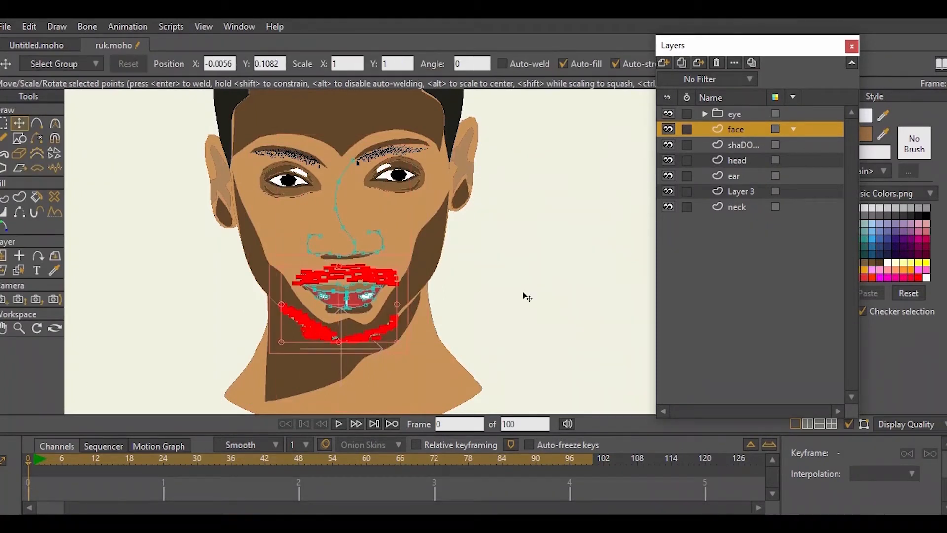
click(794, 130)
text(mouth)
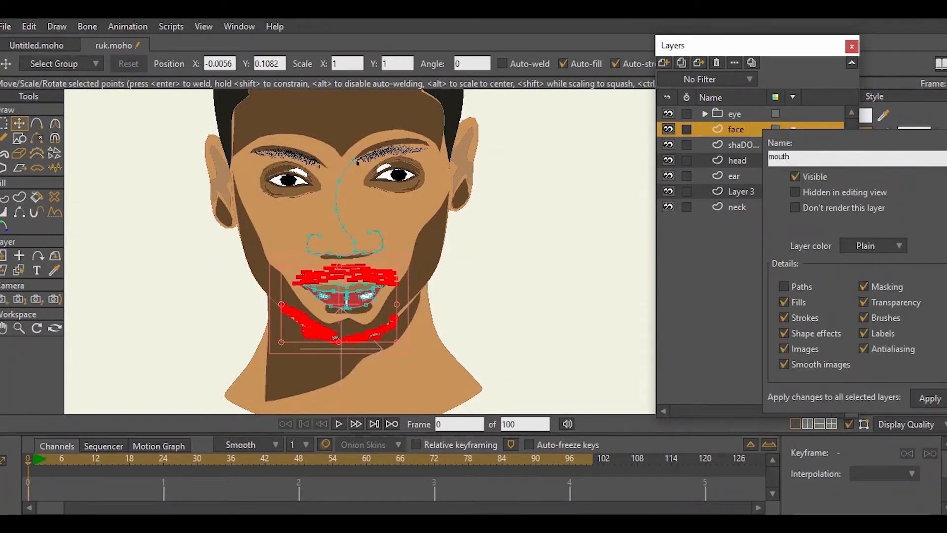
key(Return)
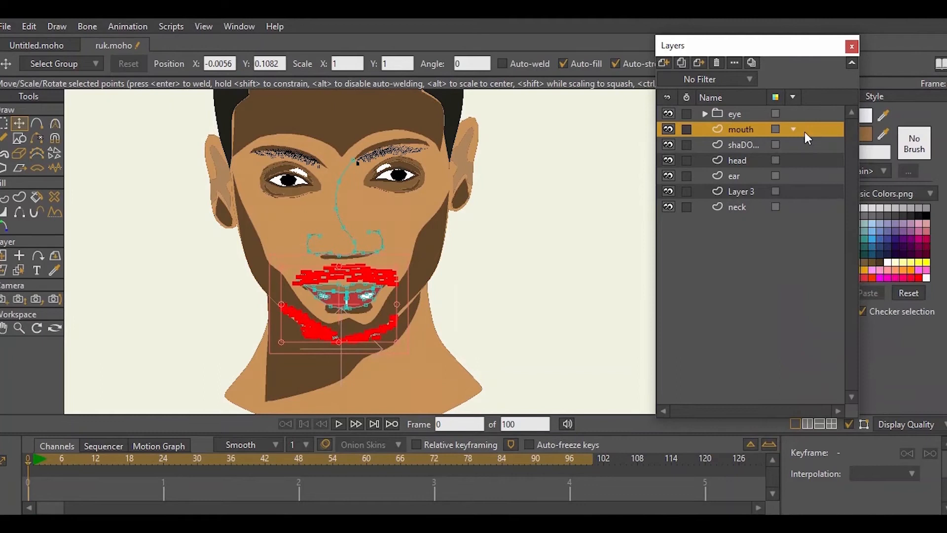
- Add a vector layer between the mouth and shadow layers and name it "nose"
click(741, 146)
click(679, 67)
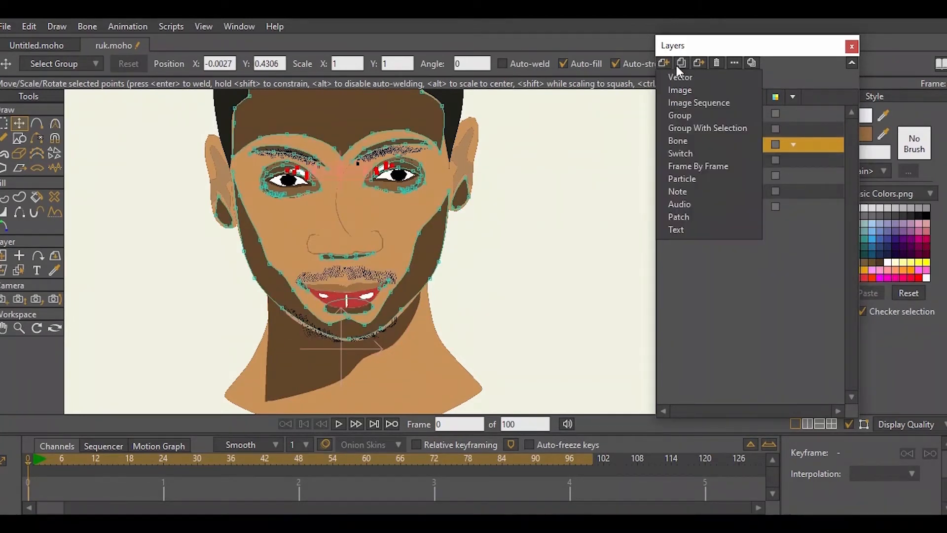
click(683, 76)
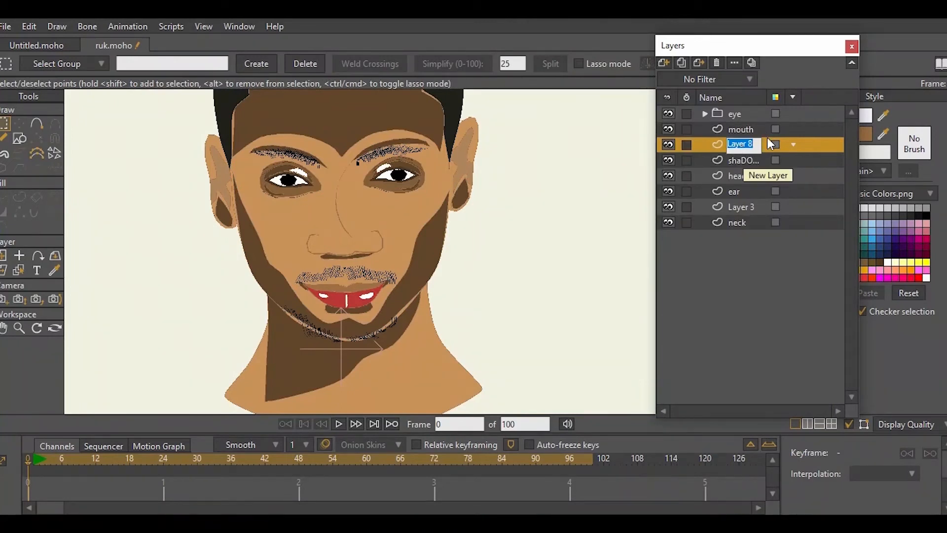
key(Return)
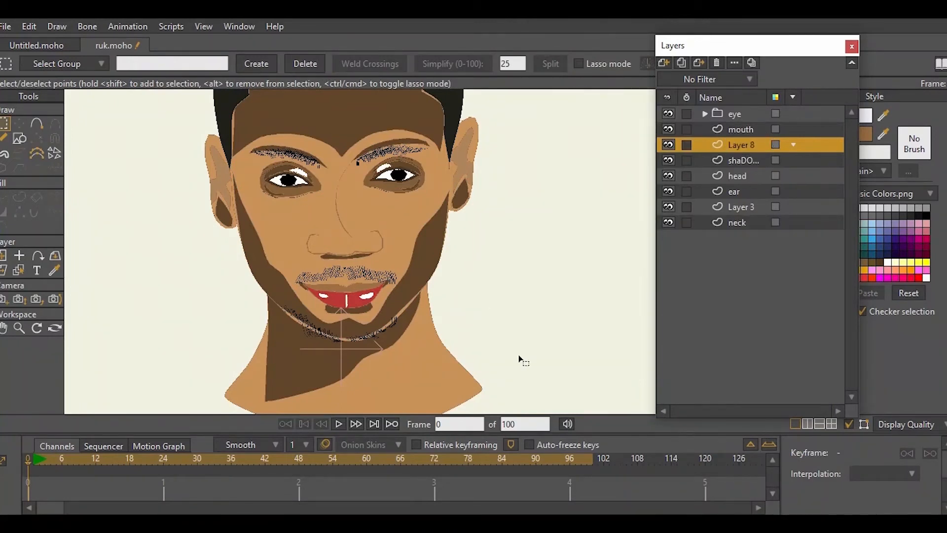
double_click(795, 146)
text(no)
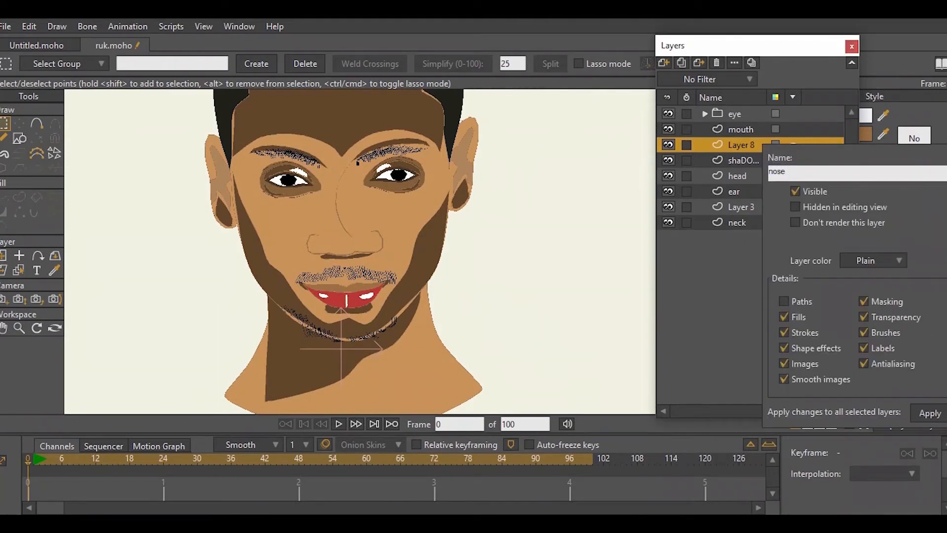
text(se)
key(Return)
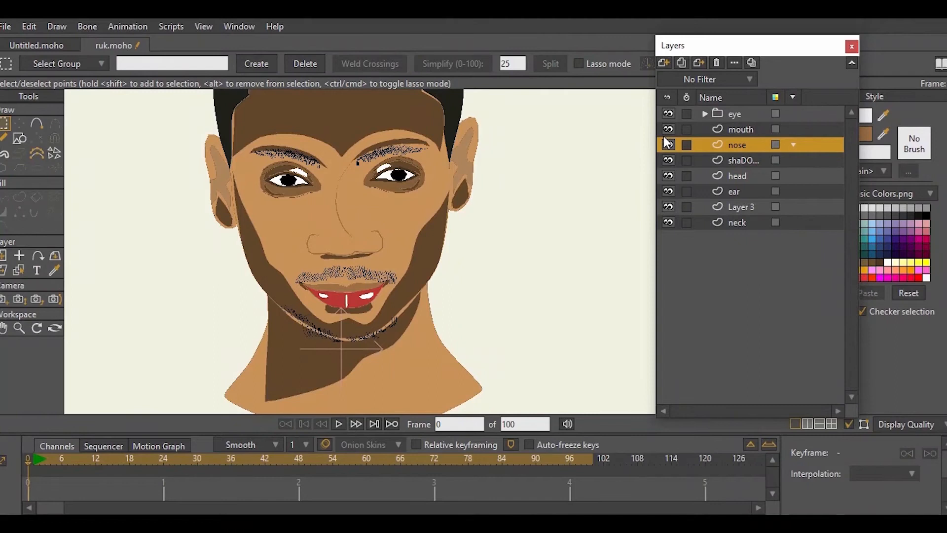
- Cut the nose outline strokes out of the mouth layer and paste them into the nose layer
click(731, 131)
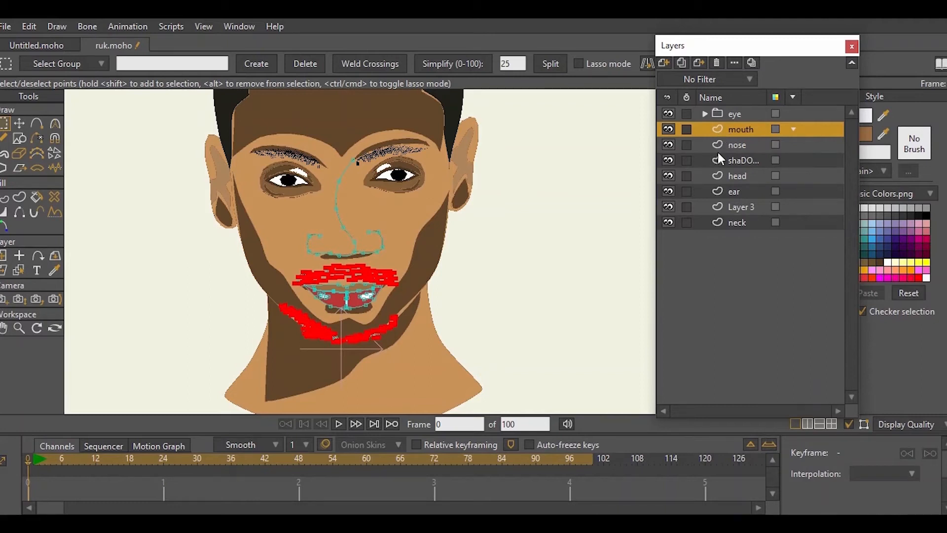
click(733, 144)
click(719, 133)
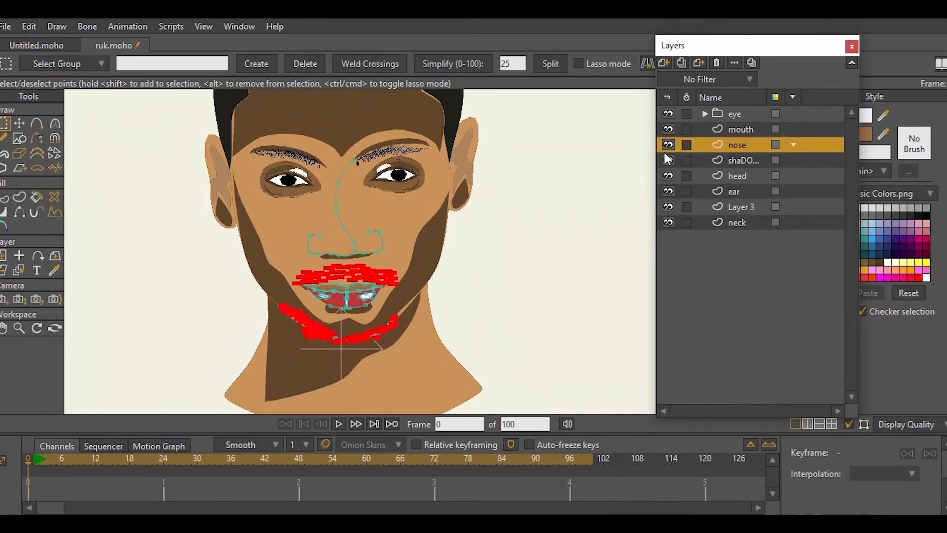
drag(281, 119, 411, 258)
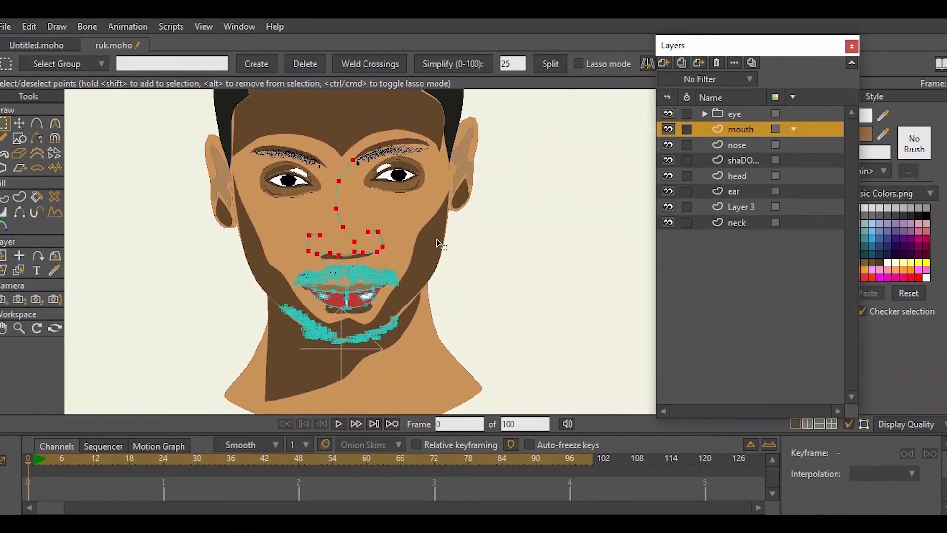
key(ctrl+x)
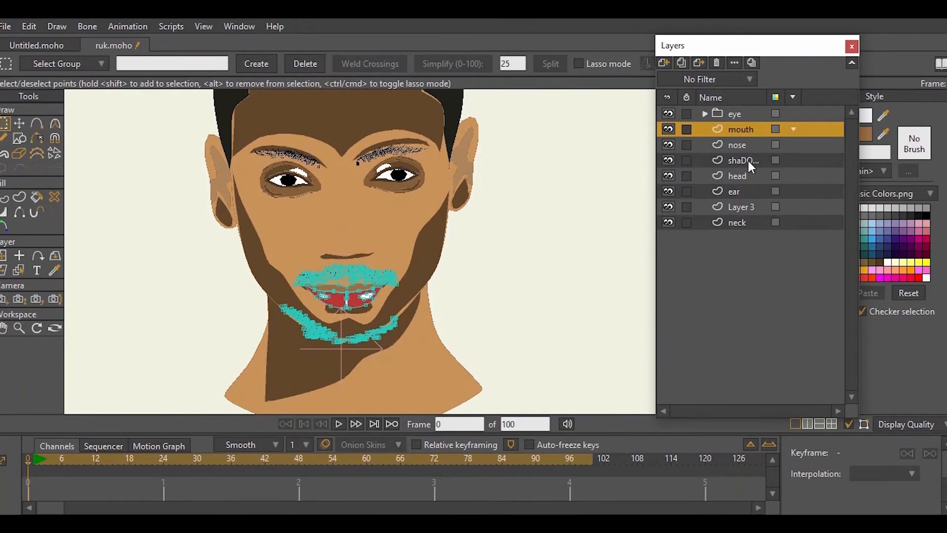
click(732, 147)
key(ctrl+v)
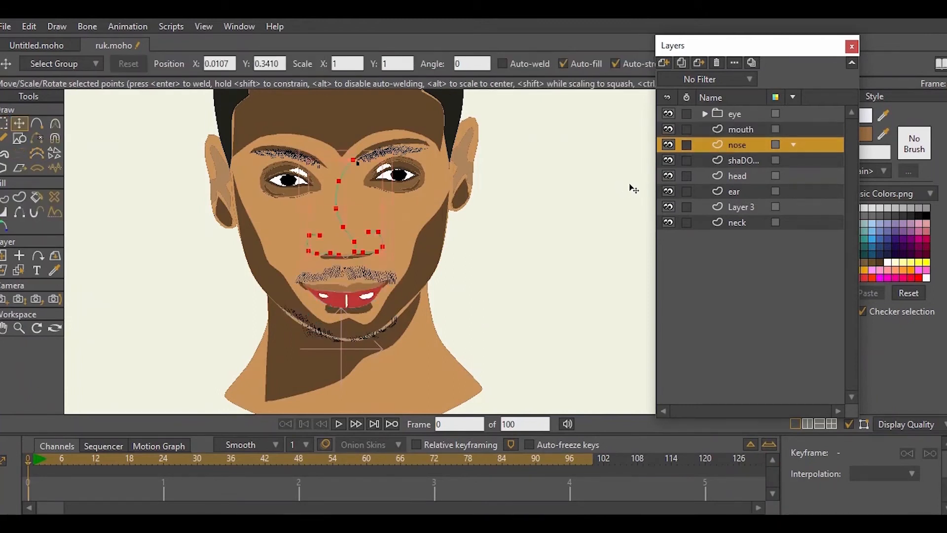
- Examine the shapes in the shadow and mouth layers, inspecting the lips and teeth up close
click(727, 131)
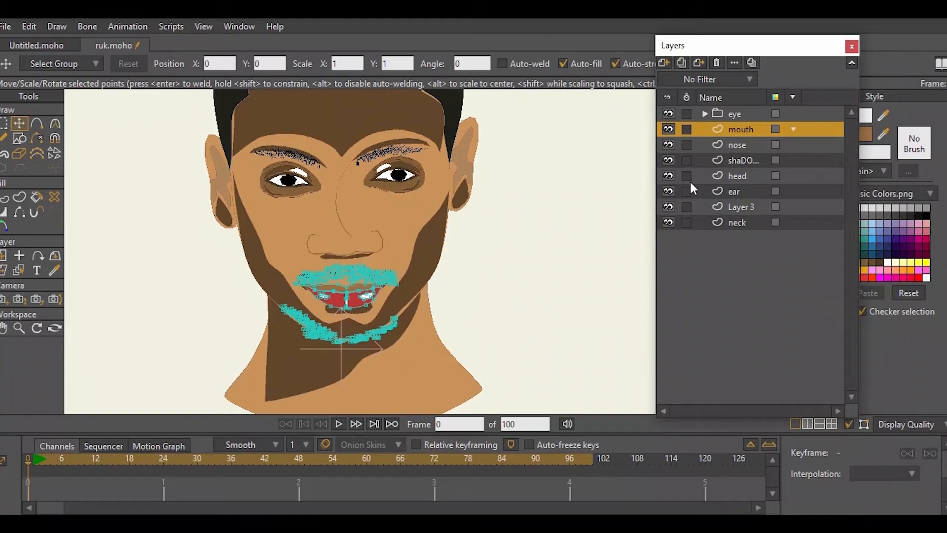
click(736, 160)
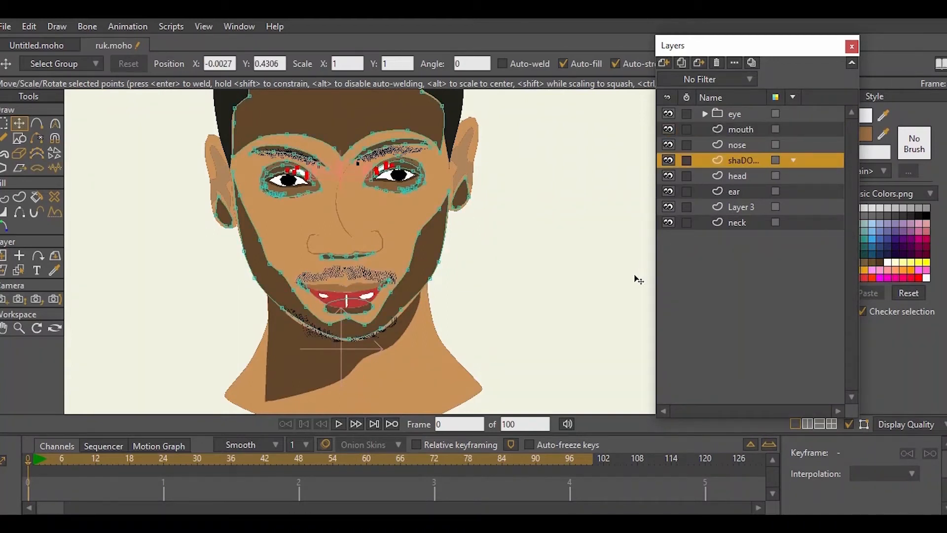
click(19, 328)
drag(306, 311, 354, 308)
drag(358, 215, 429, 277)
click(744, 129)
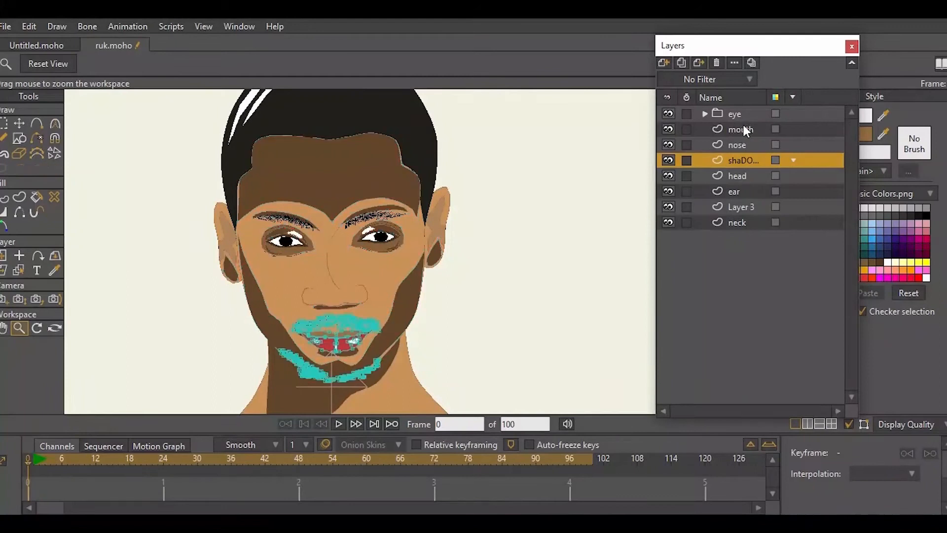
drag(290, 318, 459, 261)
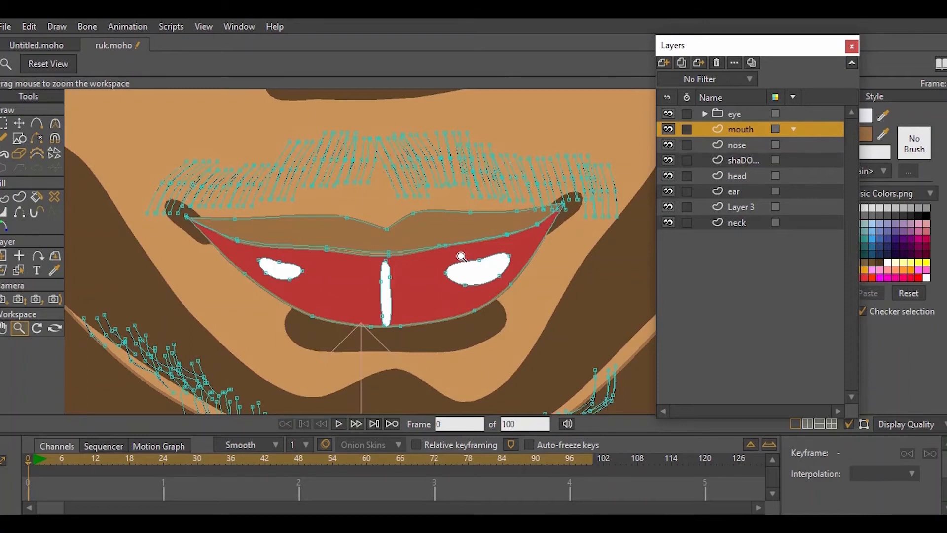
click(440, 266)
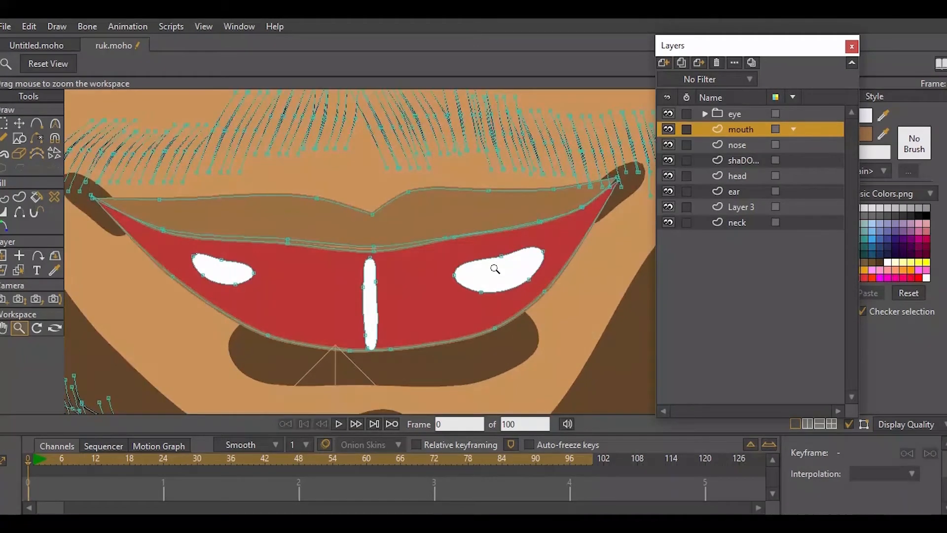
scroll(491, 268, down, 3)
drag(450, 276, 414, 277)
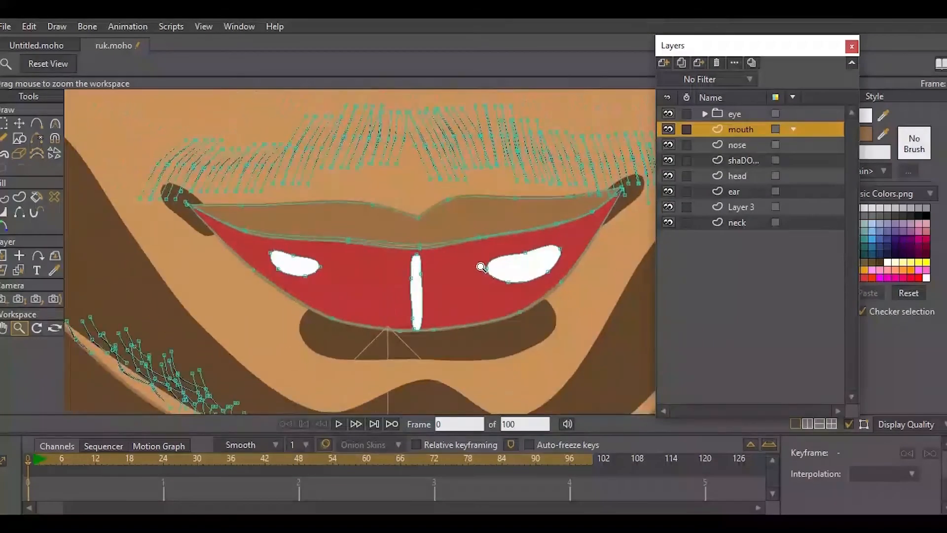
drag(490, 286, 469, 282)
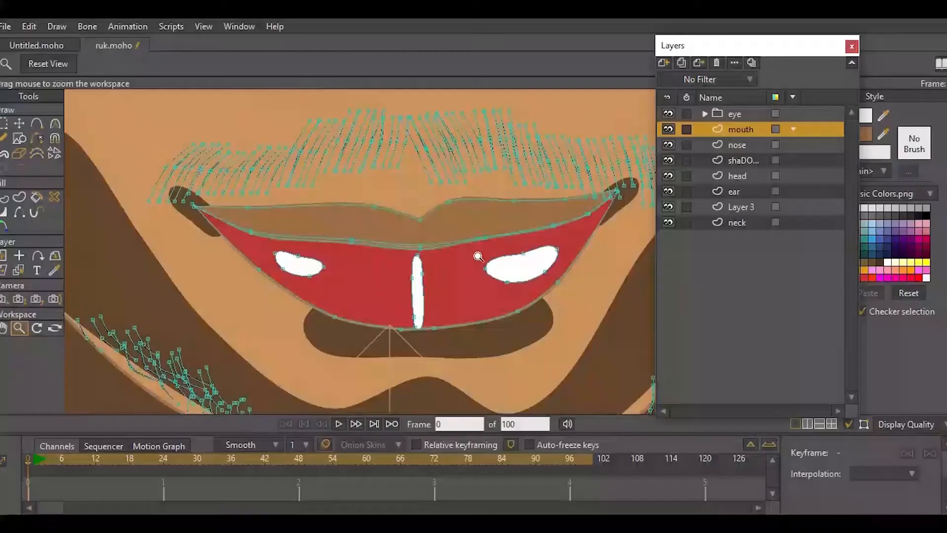
scroll(406, 286, down, 5)
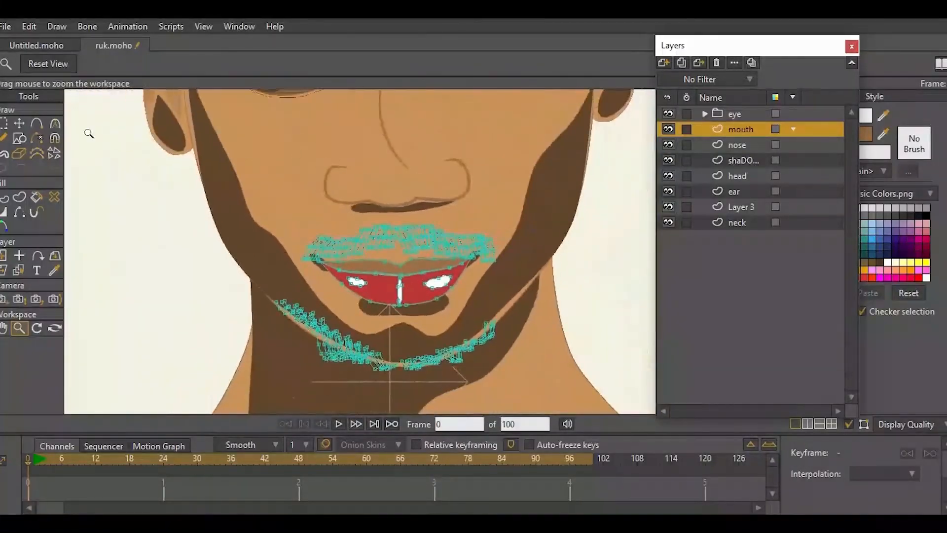
- Draw a wide oval in the mouth layer, on the cheek side beside the lips, as a separate mouth shape
click(19, 138)
click(163, 65)
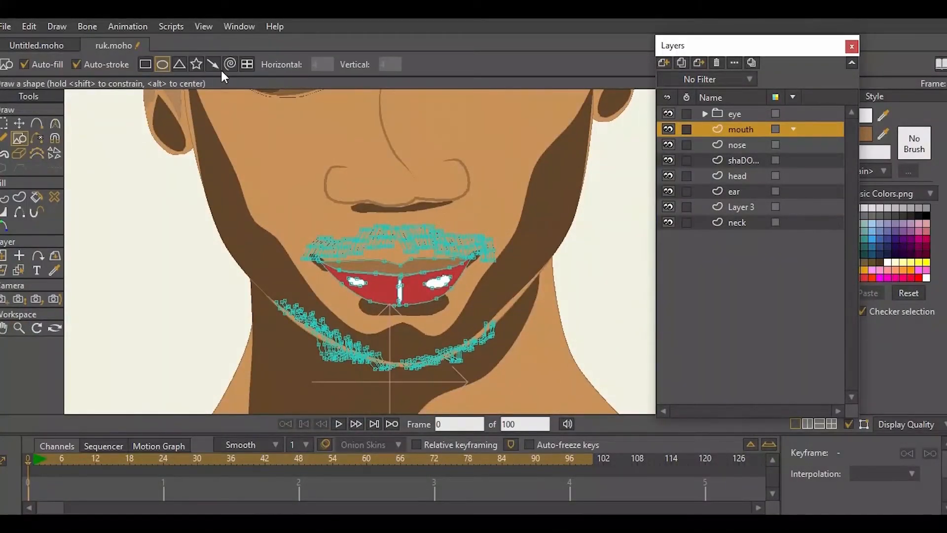
drag(528, 250, 659, 327)
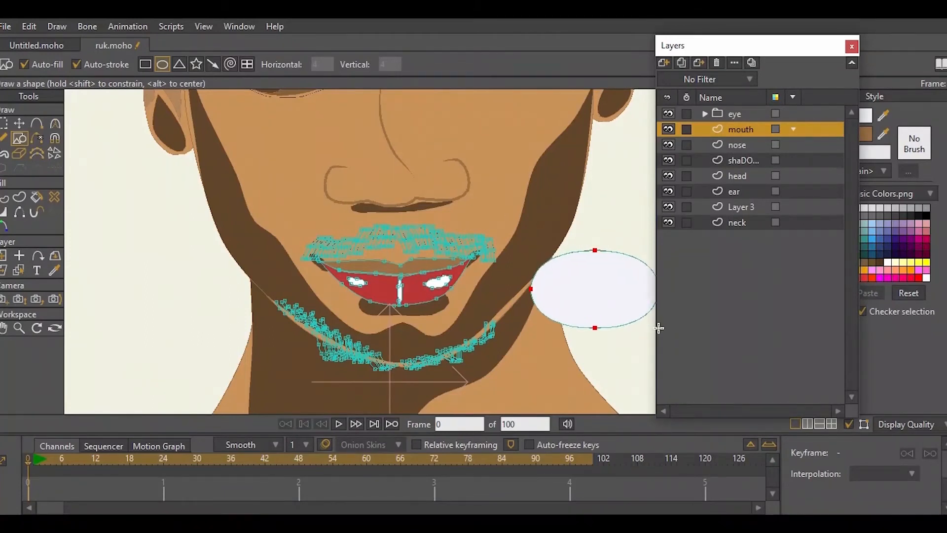
drag(399, 261, 380, 259)
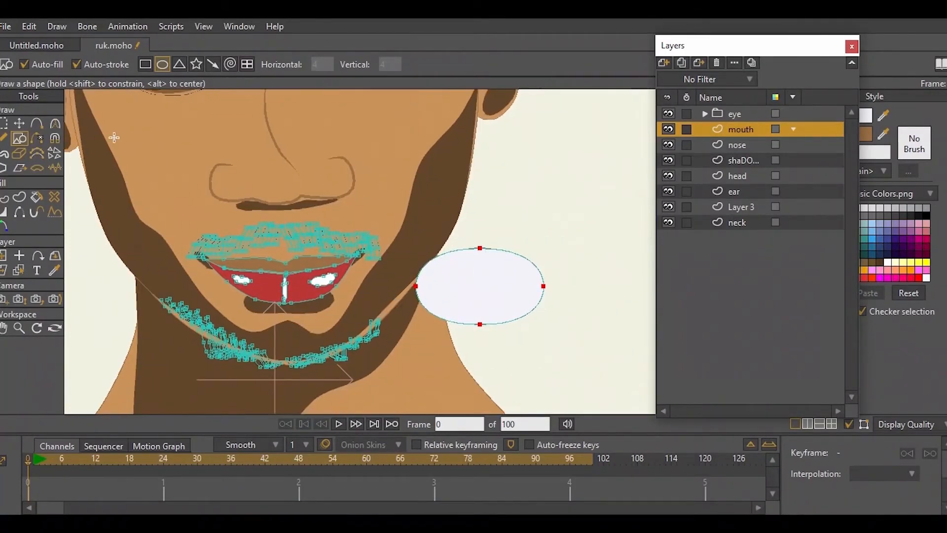
- Recreate the oval's shape with a dark grey fill and reduce the line width at its points
click(19, 197)
drag(709, 52, 641, 48)
click(915, 218)
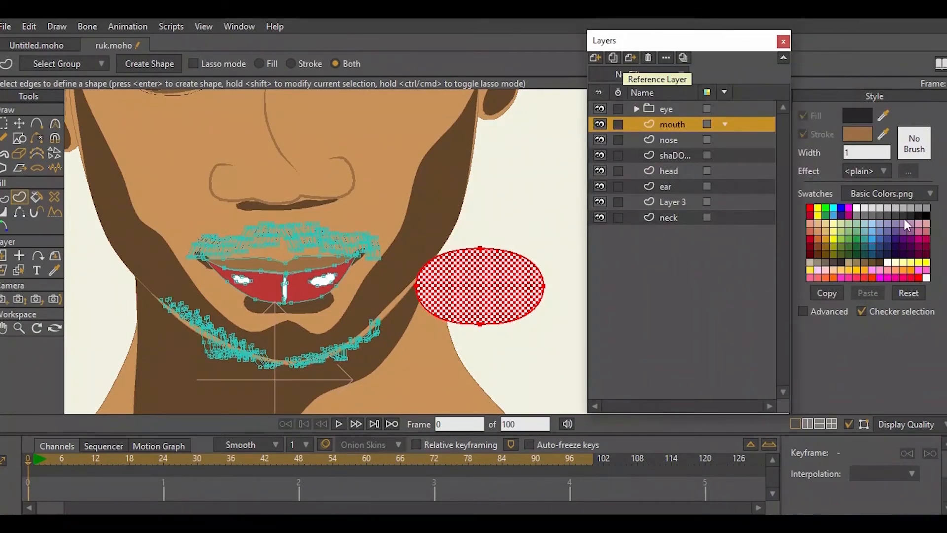
click(150, 63)
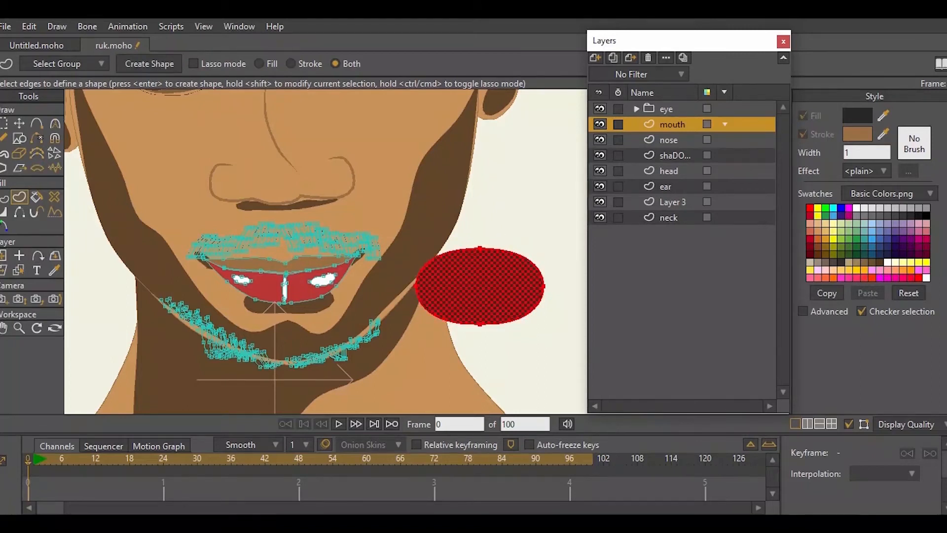
key(w)
drag(496, 262, 313, 280)
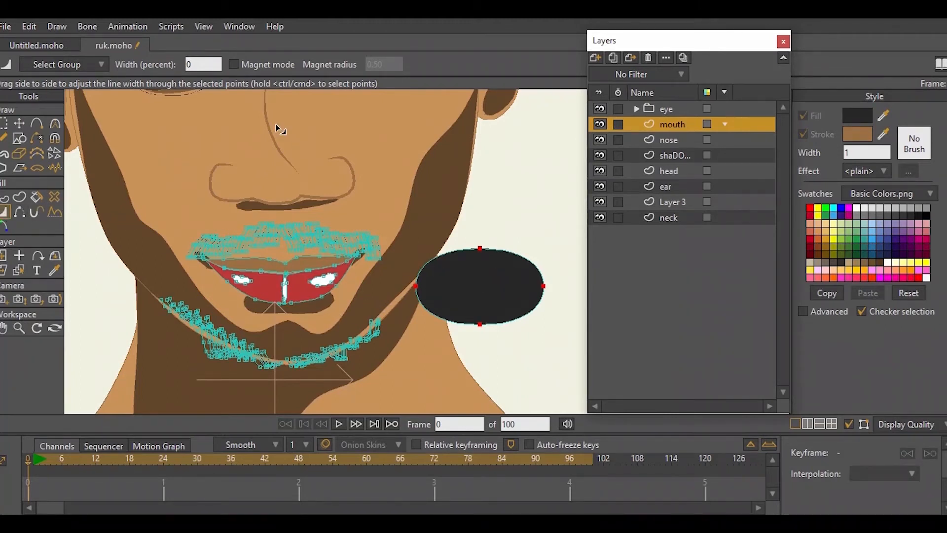
click(5, 123)
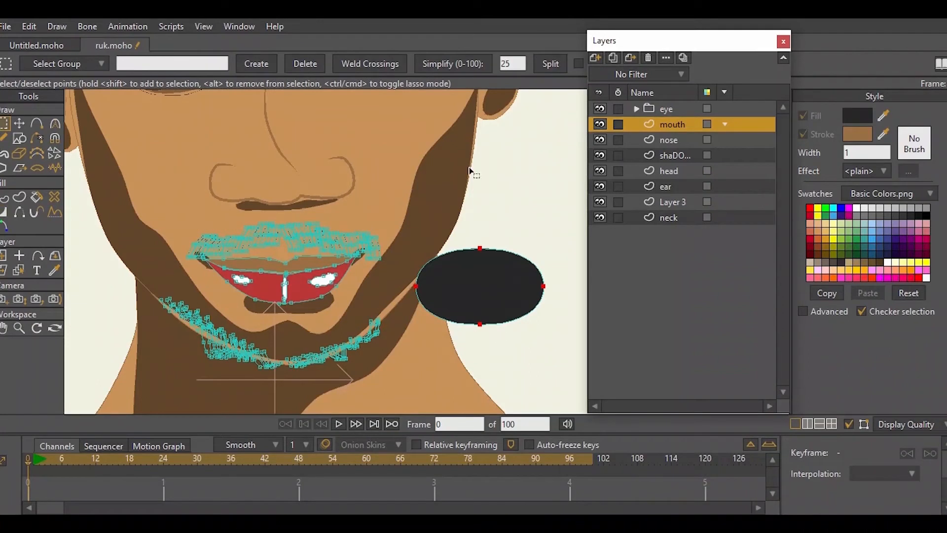
- Add points along the upper edge of the dark oval and undo the two extra ones placed on its lower right
click(37, 123)
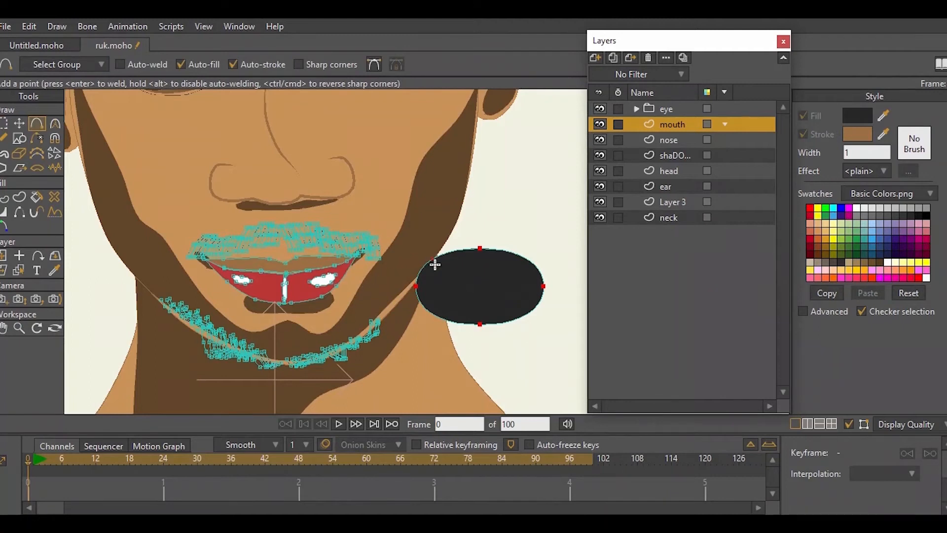
click(461, 246)
click(509, 256)
click(533, 269)
click(538, 306)
click(516, 318)
key(ctrl+z)
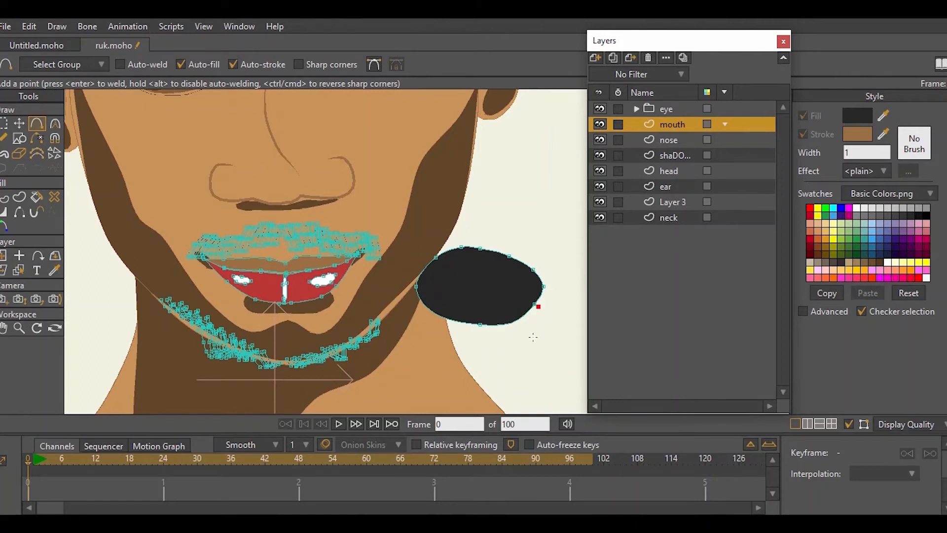
key(ctrl+z)
- Add points around the lower and left edges of the dark oval to pull it into an irregular open-mouth outline
click(520, 316)
click(531, 308)
click(453, 327)
click(422, 319)
click(413, 264)
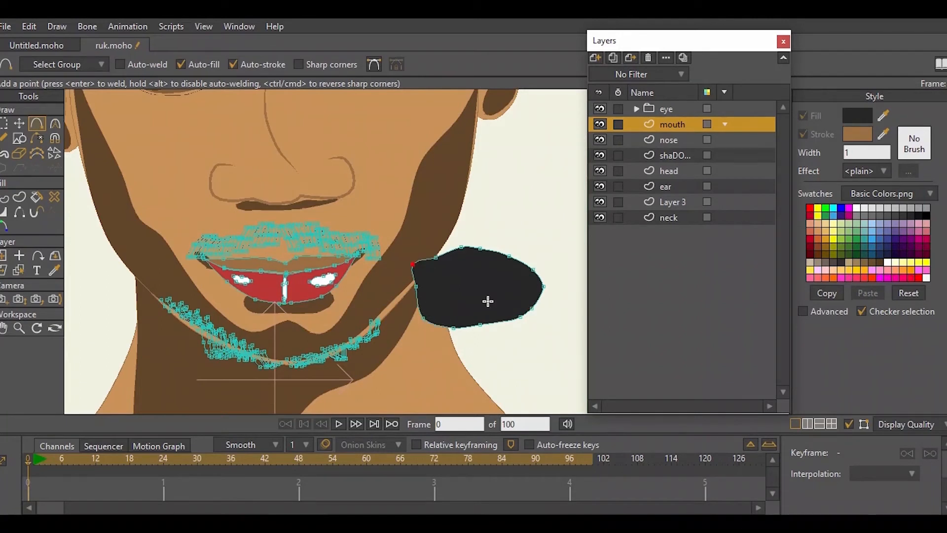
click(500, 322)
click(416, 302)
click(4, 124)
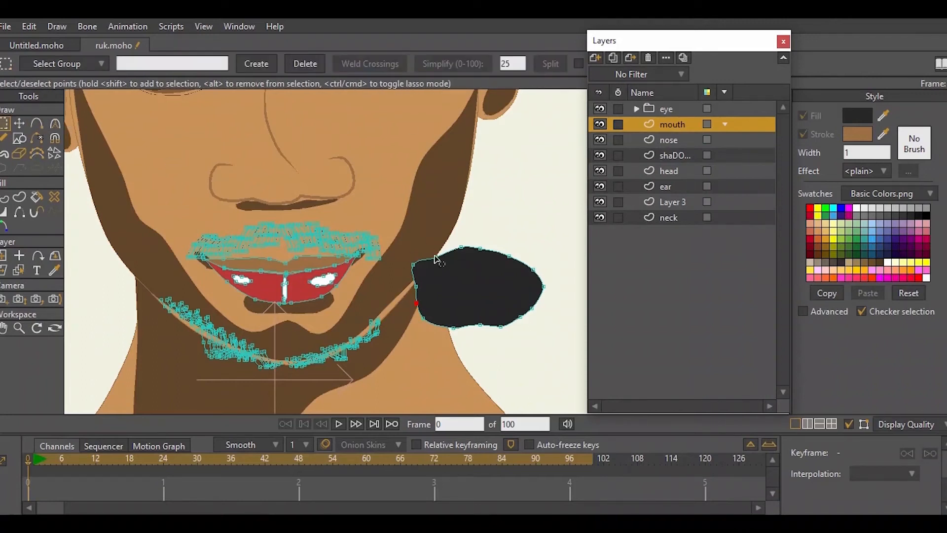
click(19, 124)
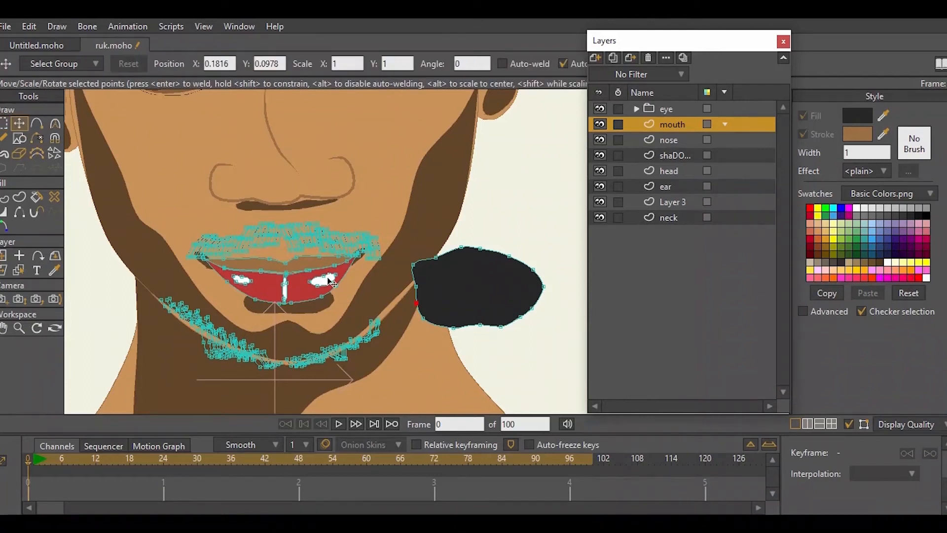
- Draw a long flat rectangle across the top of the dark mouth shape and give it a white fill
click(20, 139)
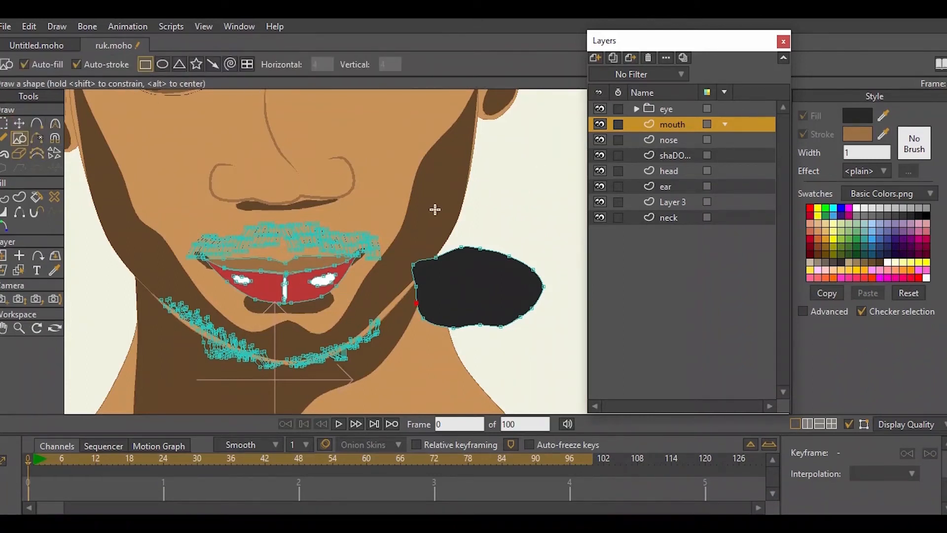
mouse_move(410, 217)
mouse_down()
mouse_move(469, 258)
mouse_move(575, 258)
mouse_up()
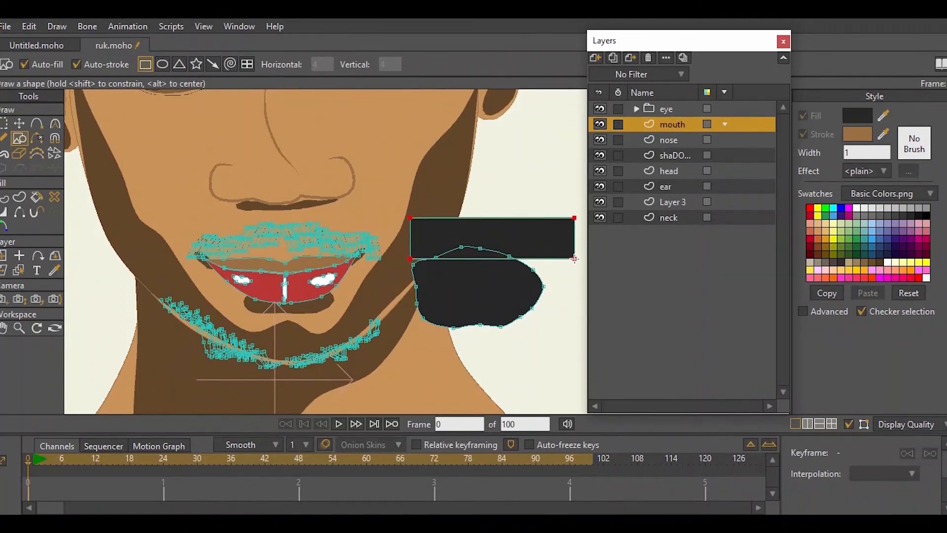
click(857, 207)
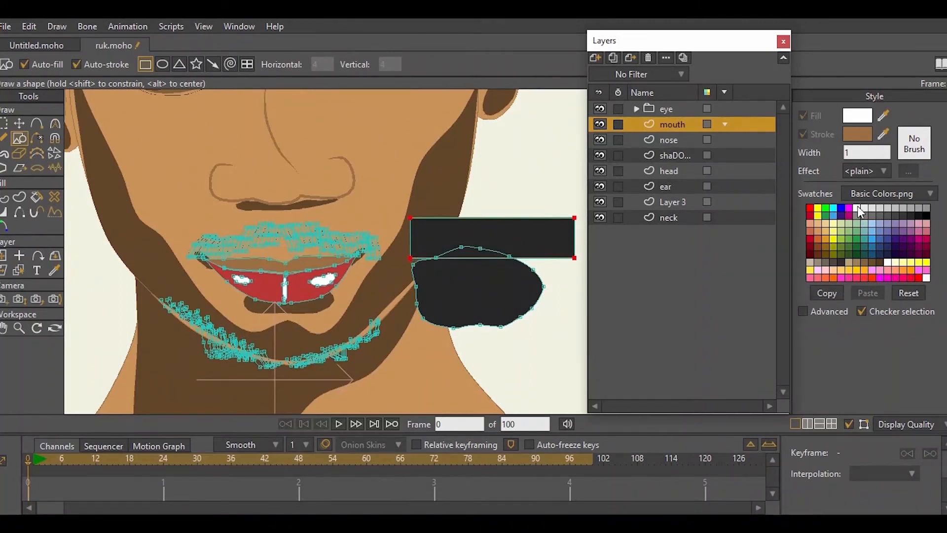
click(20, 196)
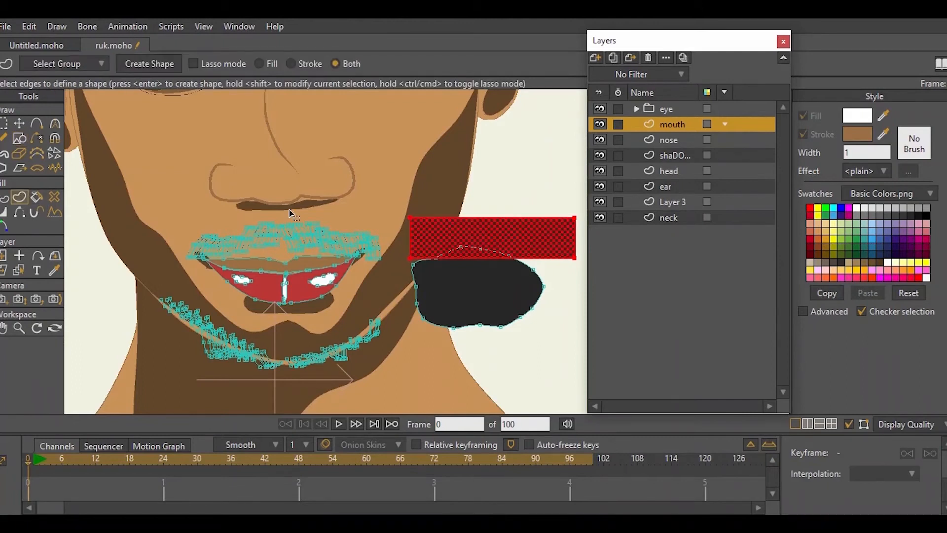
click(172, 63)
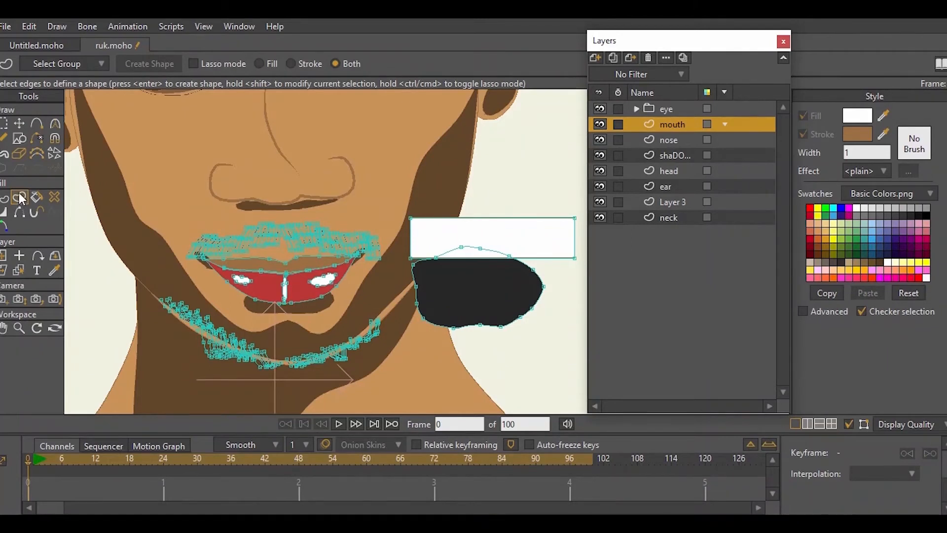
- Try a purple fill on the white rectangle, and return its fill to white
click(522, 234)
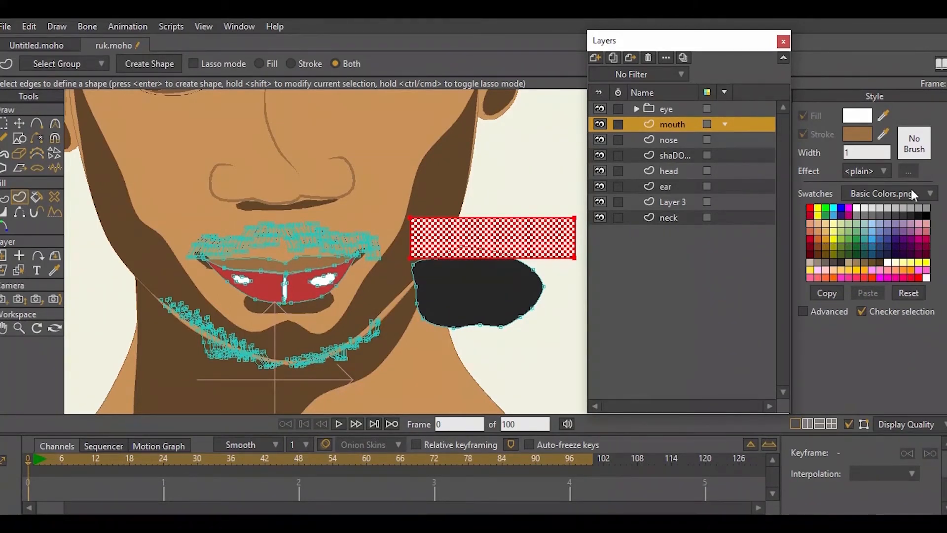
click(853, 209)
click(856, 209)
click(896, 245)
click(172, 64)
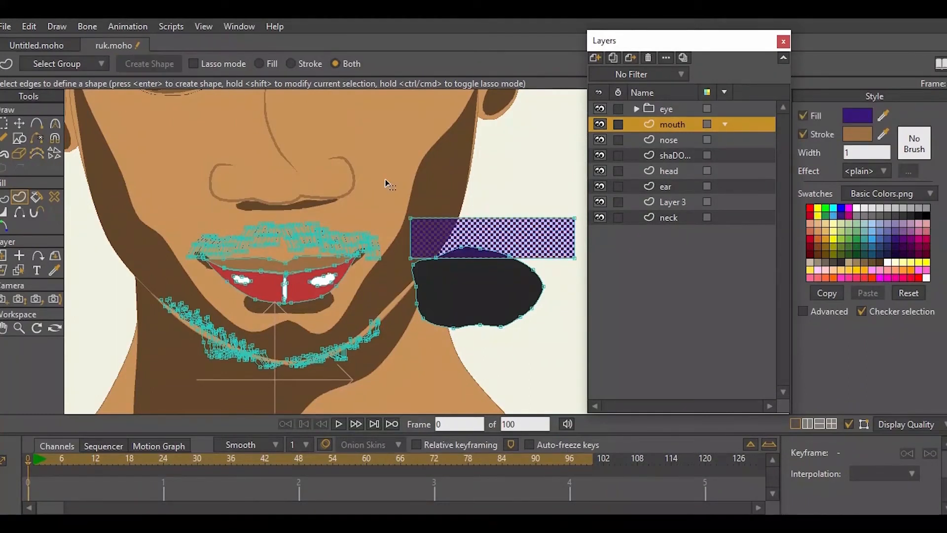
click(856, 209)
click(534, 153)
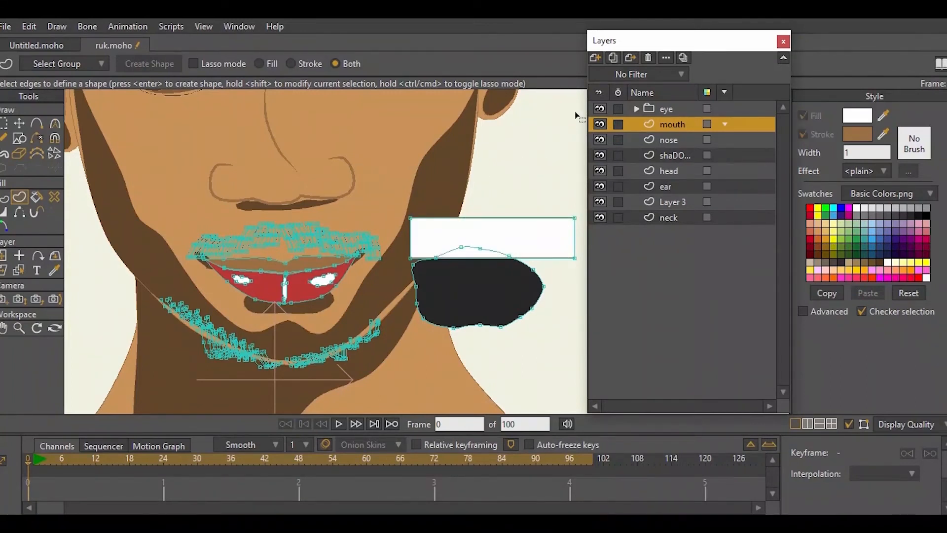
- Move the white rectangle down and slightly left so that it covers the upper part of the dark mouth shape
click(563, 217)
click(5, 212)
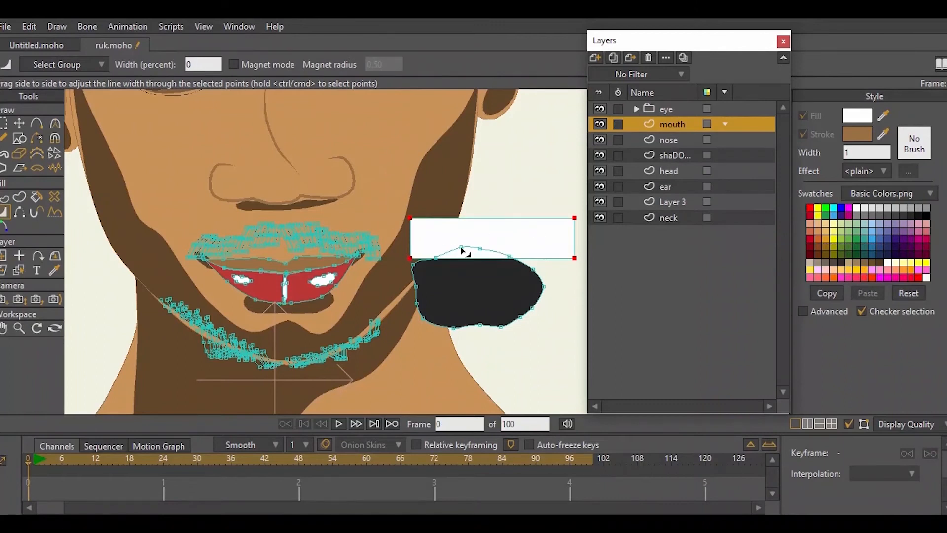
click(20, 124)
mouse_move(522, 245)
mouse_down()
mouse_move(482, 247)
mouse_move(507, 256)
mouse_up()
click(36, 124)
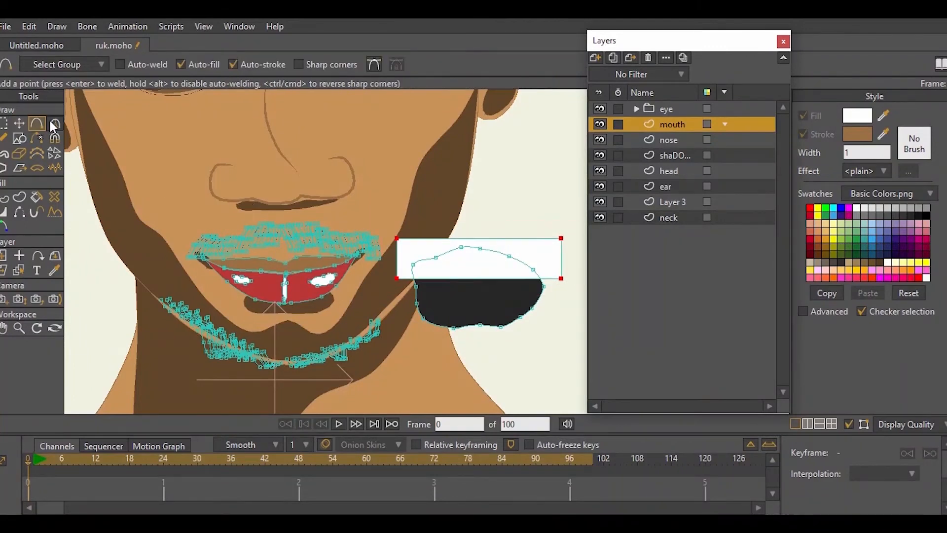
- Add points along the upper and lower edges of the white rectangle, bending its lower edge into a gentle downward curve
click(475, 236)
drag(477, 279, 476, 287)
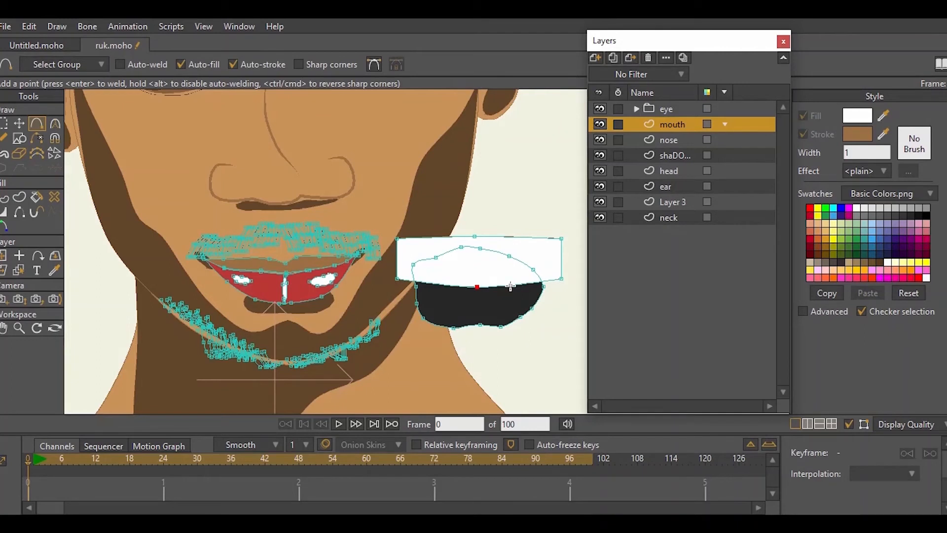
click(531, 236)
drag(429, 237, 427, 233)
click(423, 281)
click(532, 280)
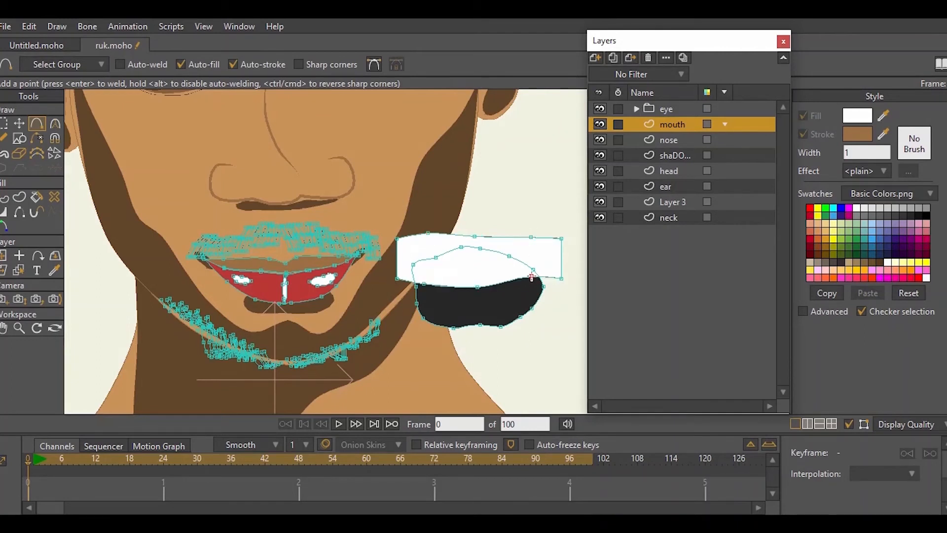
- Duplicate the white teeth shape and place the copy over the lower part of the dark mouth shape
click(3, 124)
double_click(423, 241)
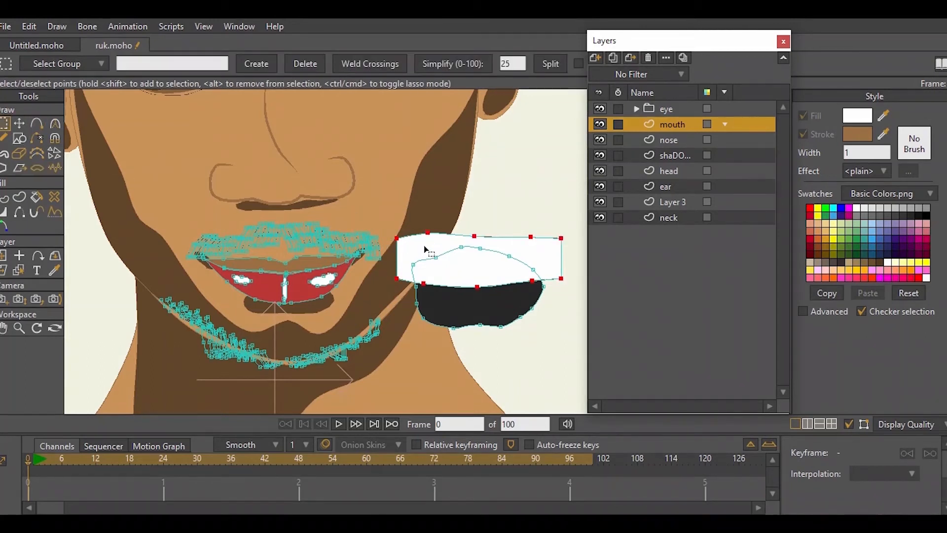
key(t)
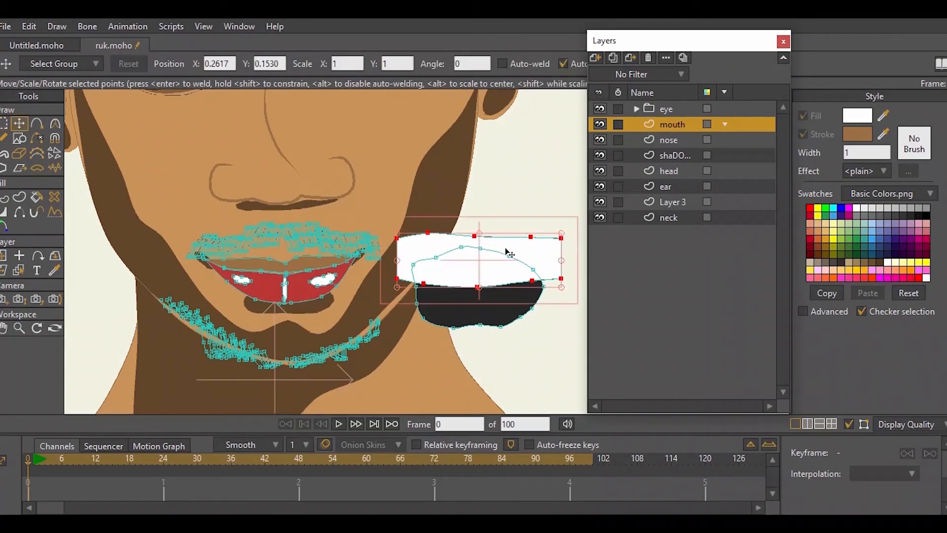
key(ctrl+c)
key(ctrl+v)
drag(489, 265, 477, 326)
- Adjust points on both white teeth shapes, making the lower shape's top edge dip in the middle and straightening the upper shape's top
drag(421, 305, 419, 307)
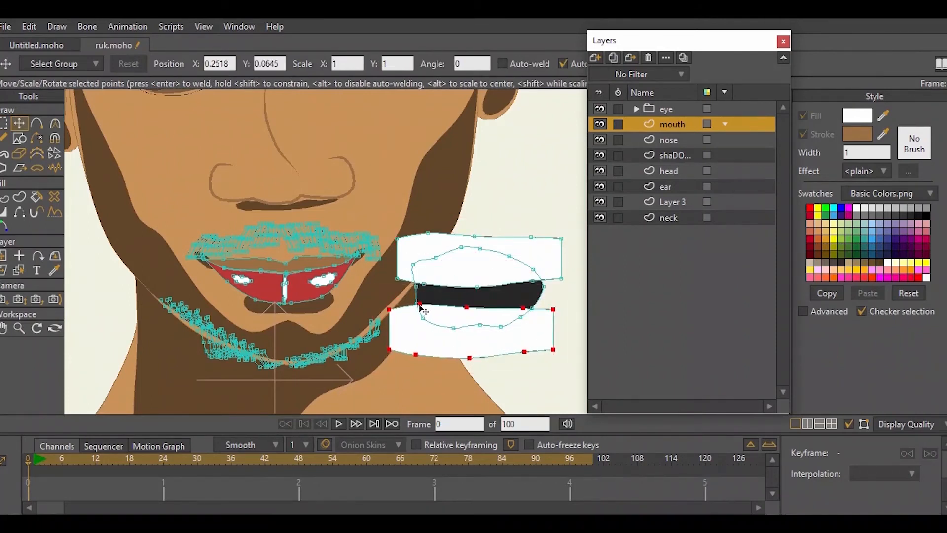
click(424, 307)
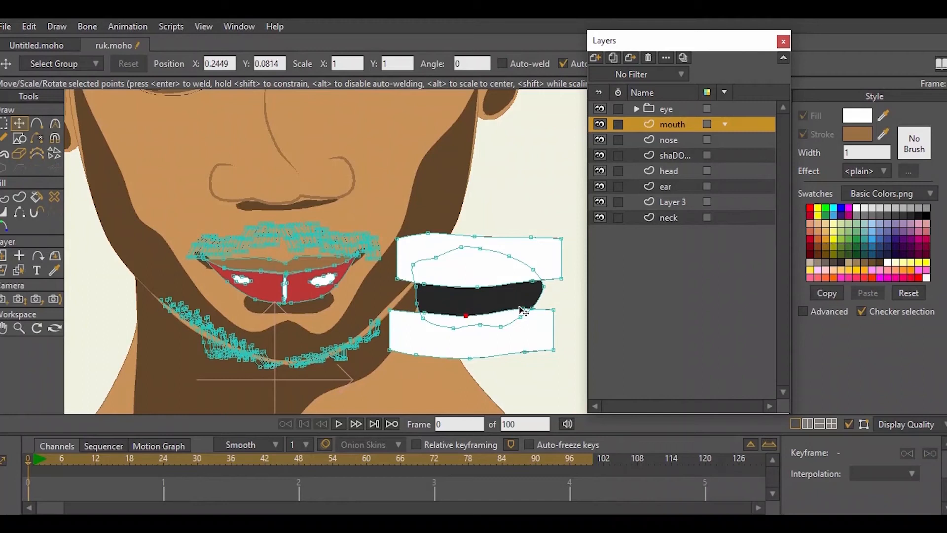
drag(428, 233, 532, 240)
drag(401, 246, 403, 249)
drag(560, 277, 560, 279)
drag(551, 355, 553, 355)
drag(385, 314, 387, 312)
- Pull points on the dark mouth outline downward along its lower edge and outward at its left corner to round the opening
double_click(474, 330)
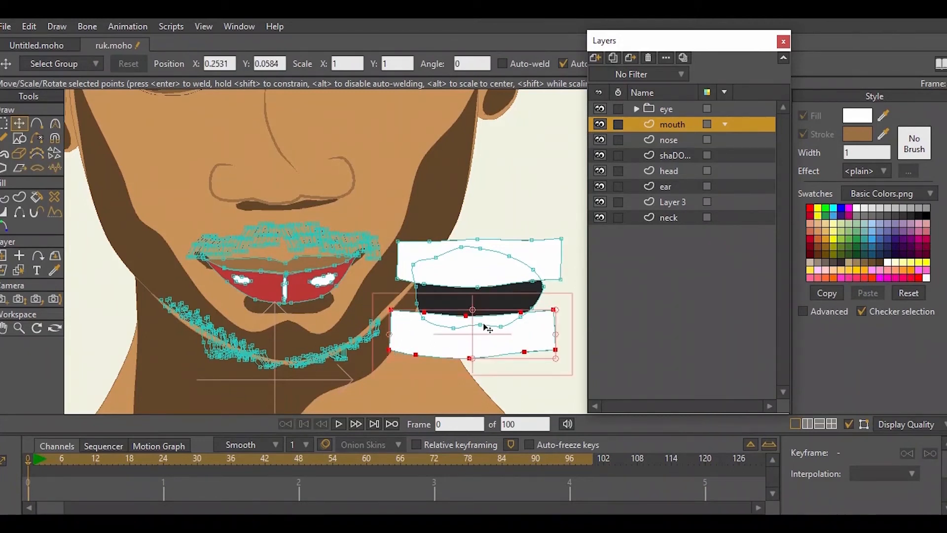
click(481, 324)
drag(480, 328, 481, 337)
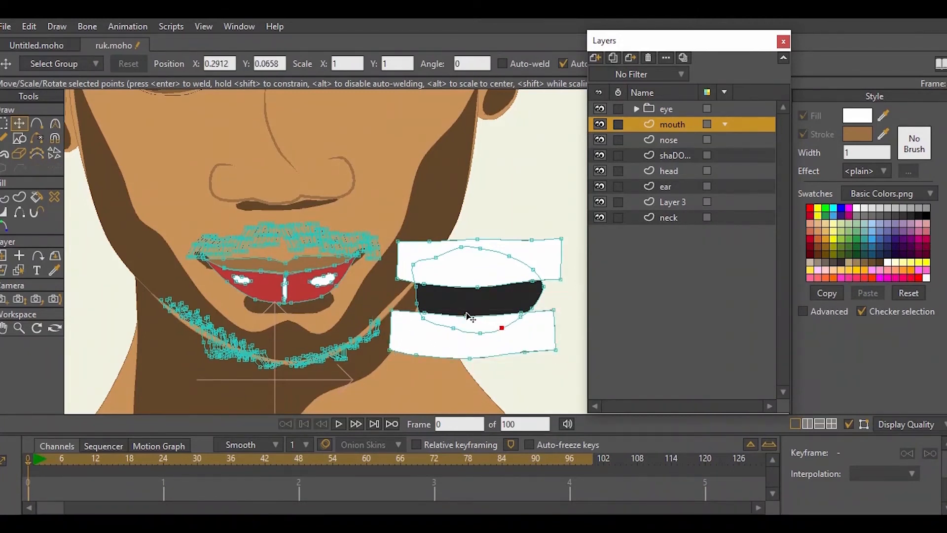
click(408, 290)
drag(408, 290, 407, 290)
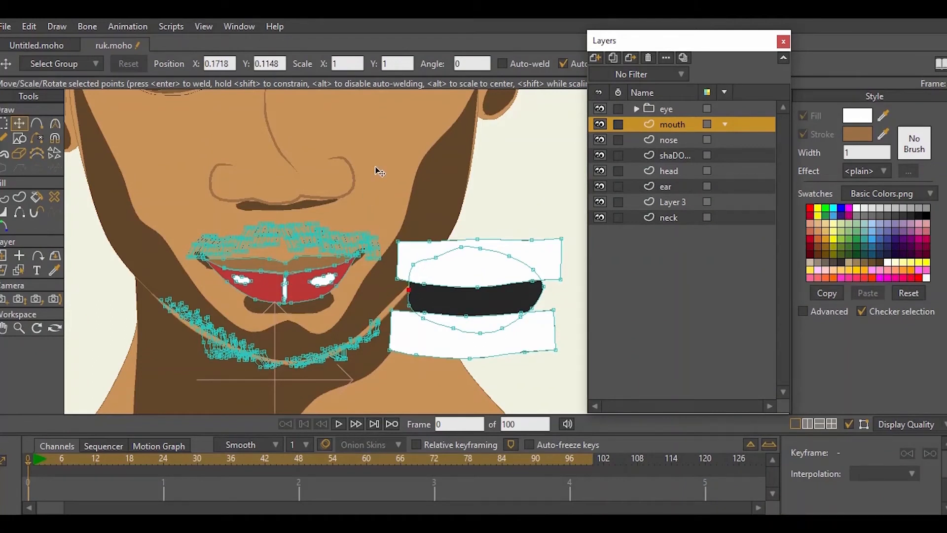
- Draw a small oval above the teeth, fill it with dark red, and move it to the middle of the dark mouth opening
click(20, 139)
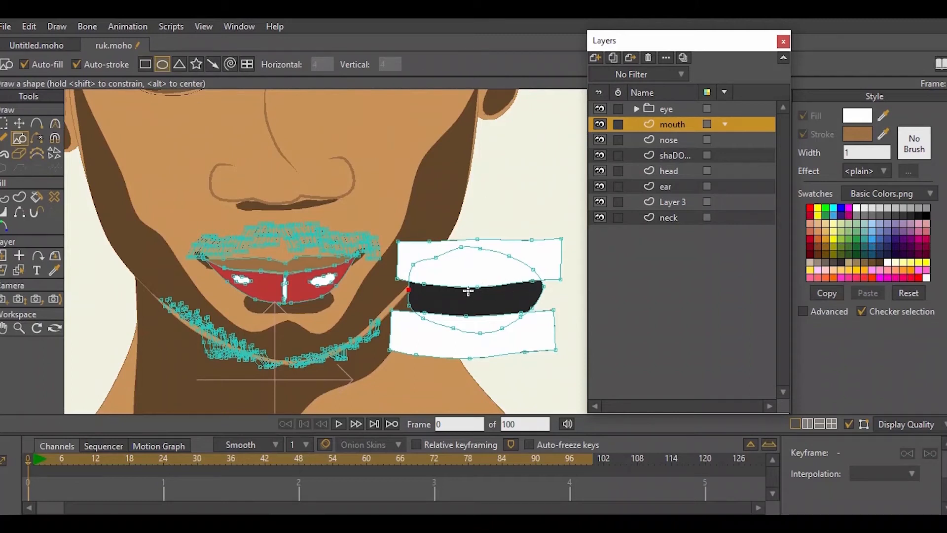
drag(460, 177, 510, 215)
click(809, 209)
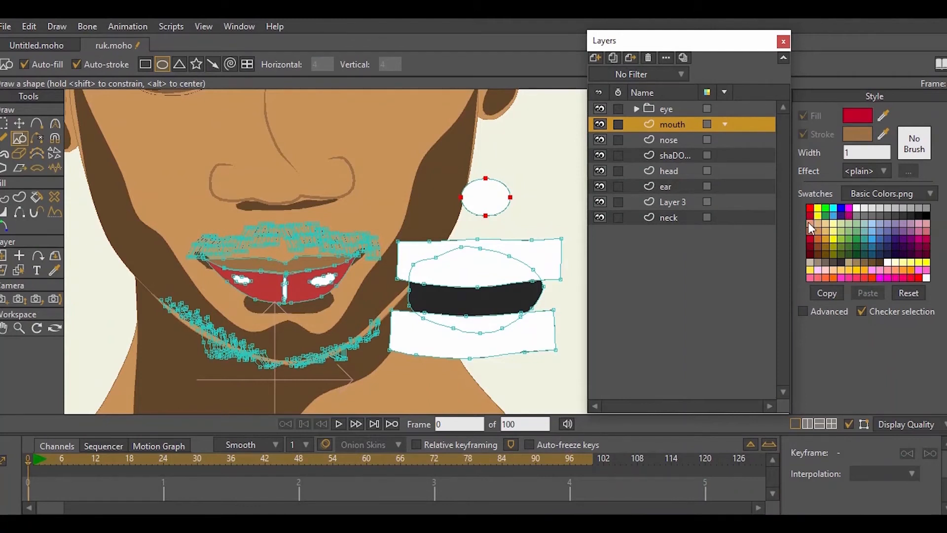
click(19, 196)
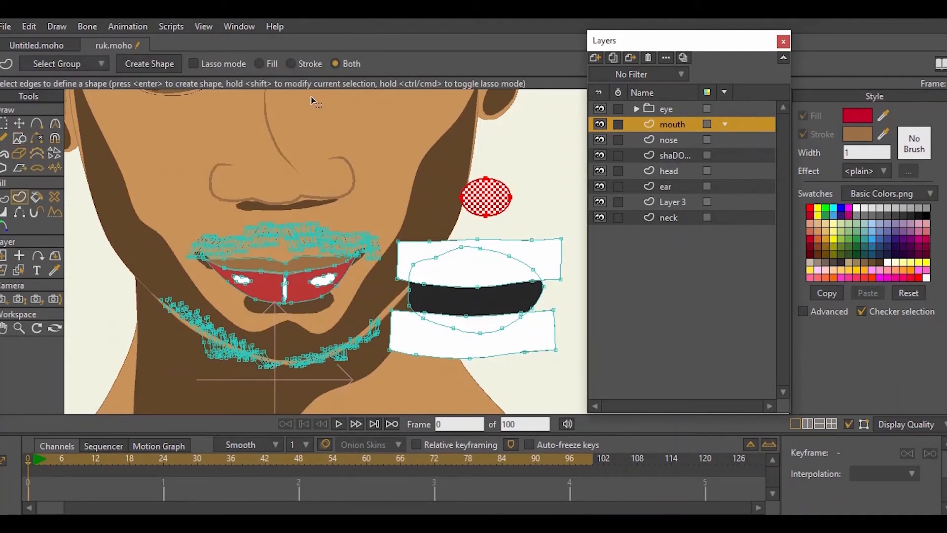
click(543, 178)
click(5, 212)
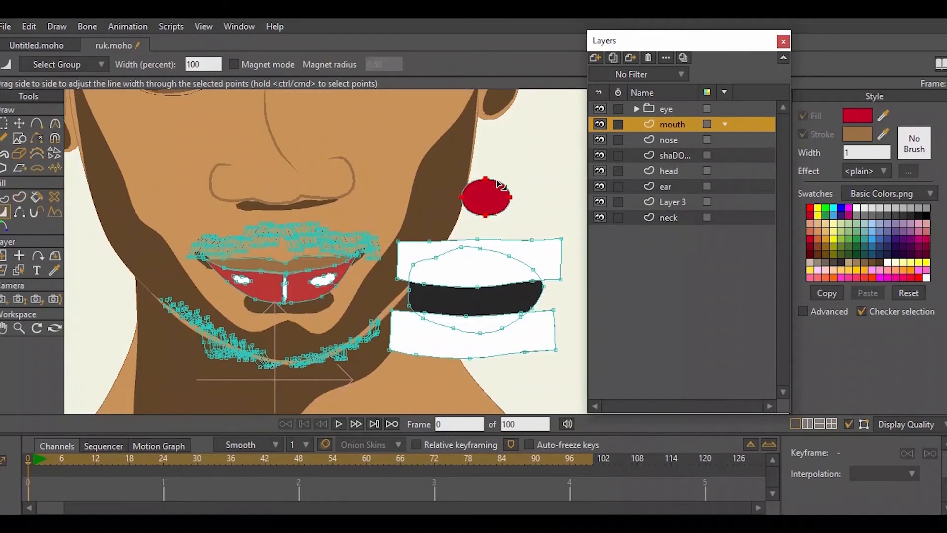
click(19, 123)
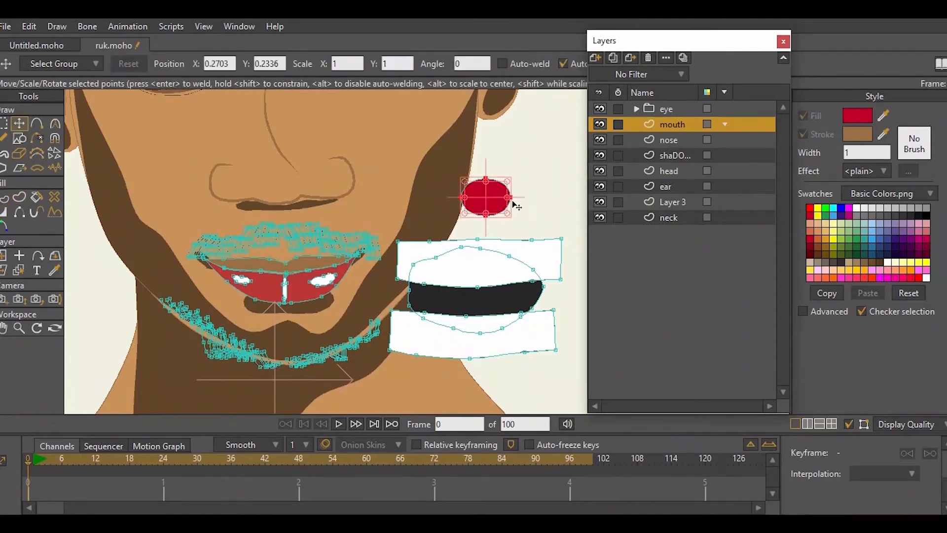
drag(495, 202, 481, 301)
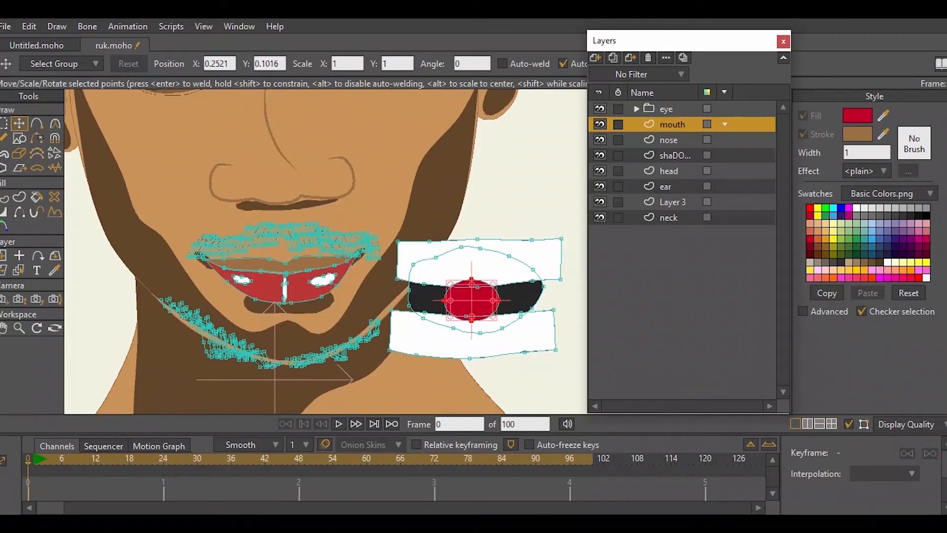
- Try deleting the upper and lower white teeth shapes together, and undo each deletion
key(g)
double_click(426, 251)
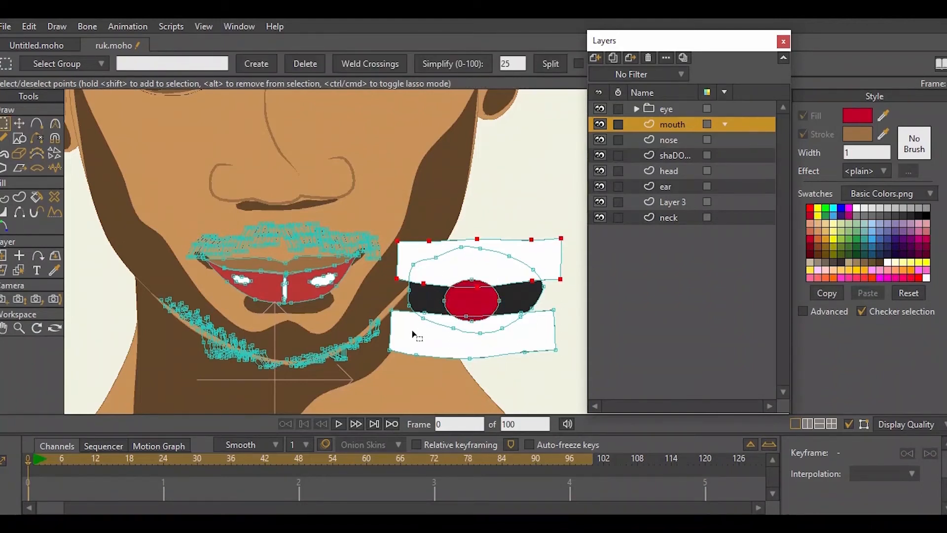
double_click(419, 344)
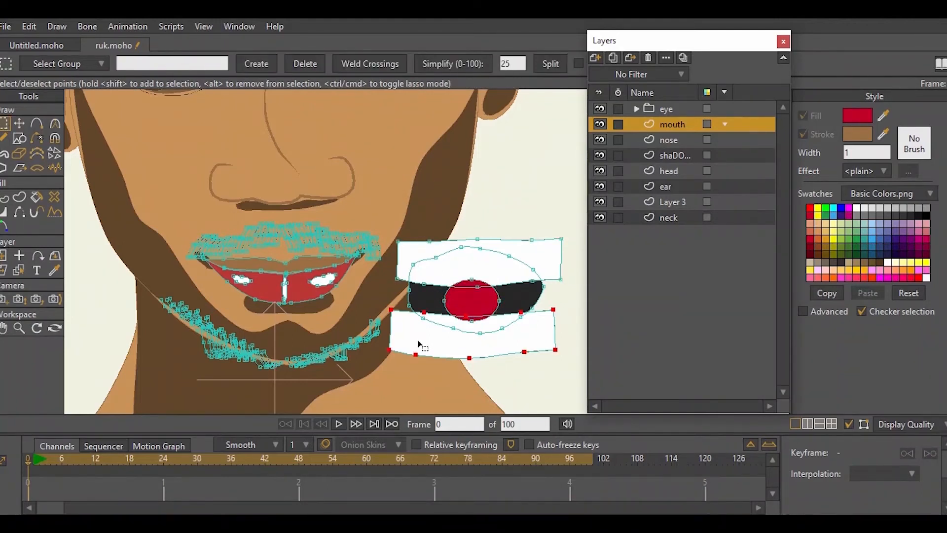
shift+double_click(412, 265)
key(Delete)
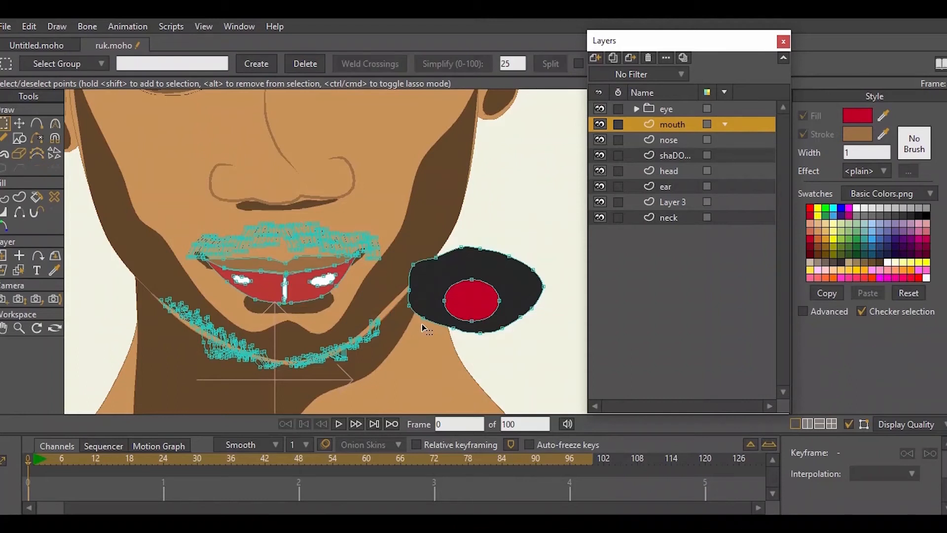
key(ctrl+z)
key(t)
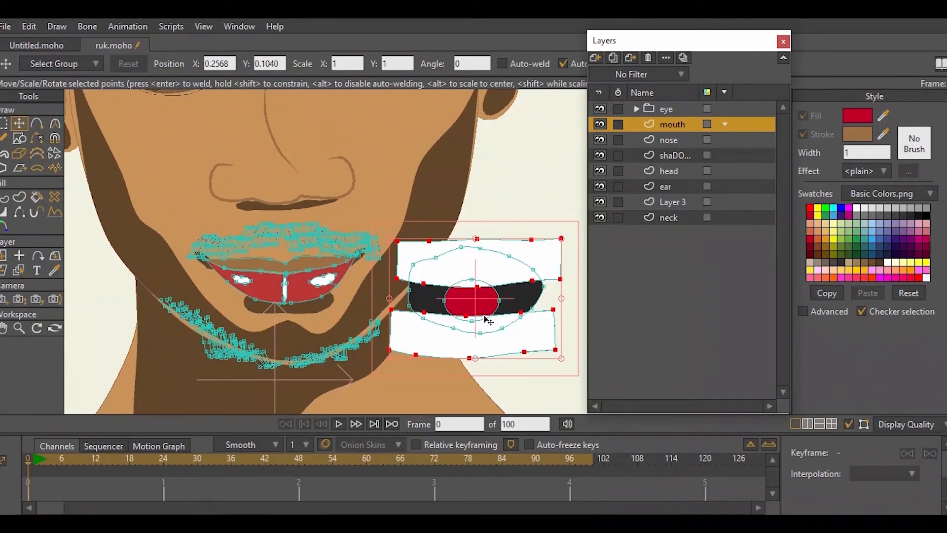
key(Delete)
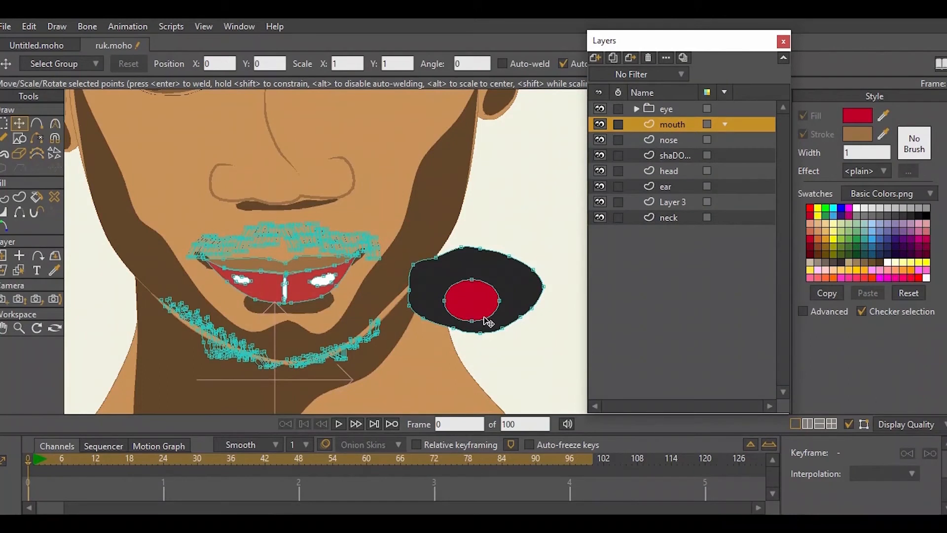
key(ctrl+z)
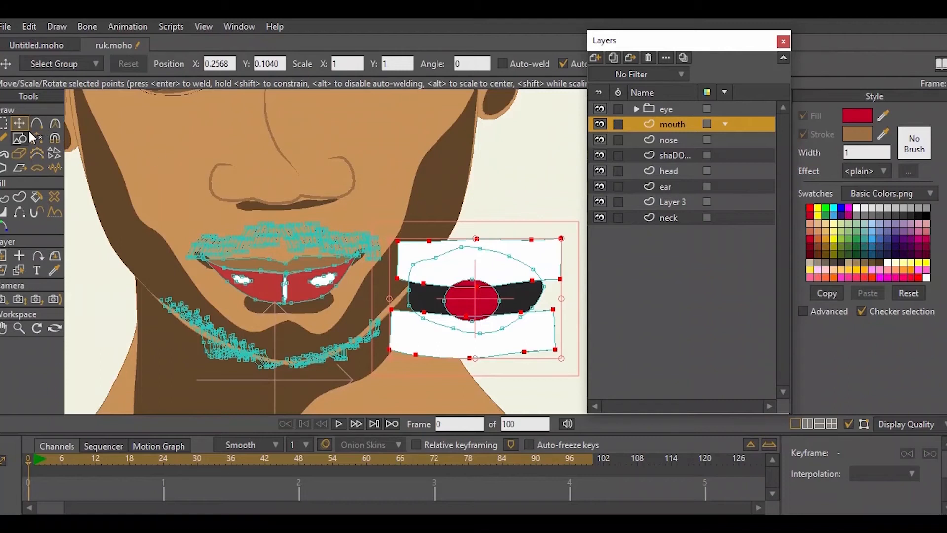
- Select the upper and lower white teeth shapes together and raise them one level in the shape order
click(5, 197)
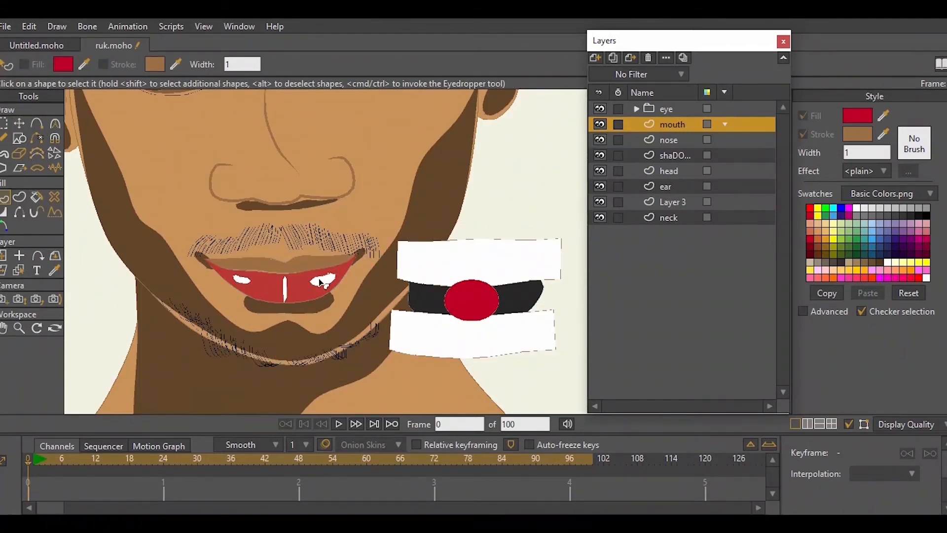
click(443, 278)
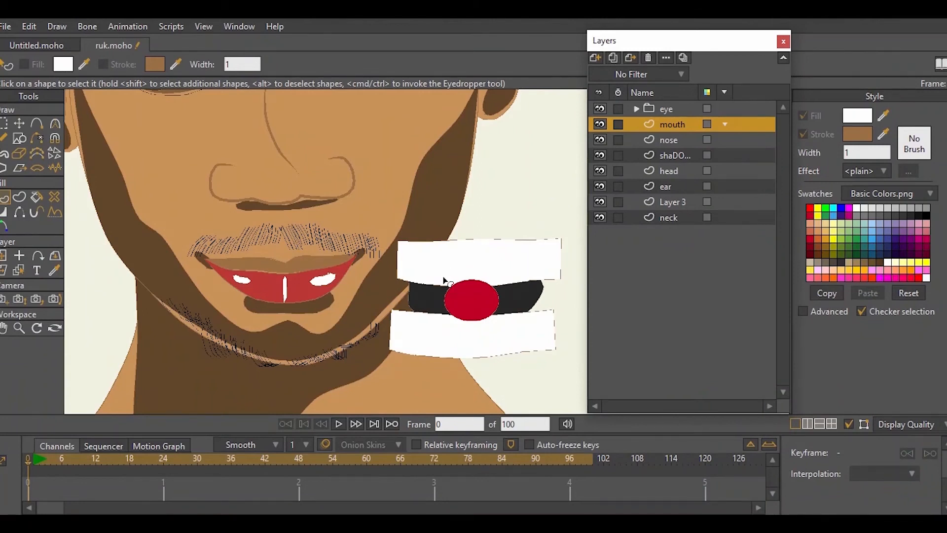
click(420, 291)
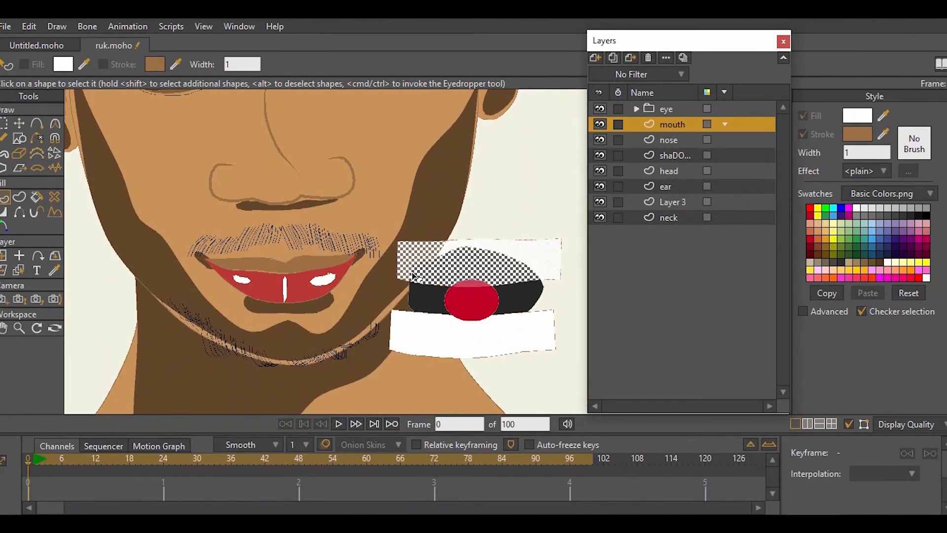
shift+click(412, 340)
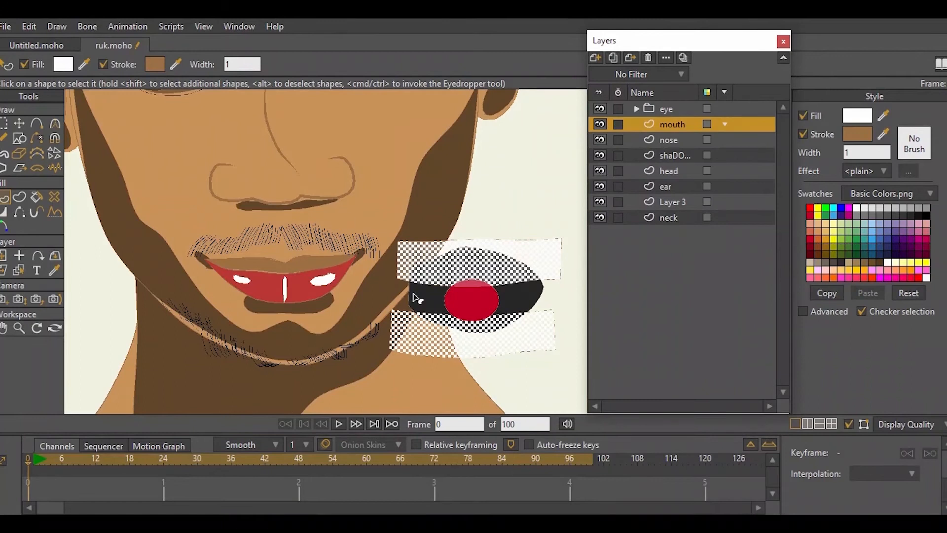
click(54, 27)
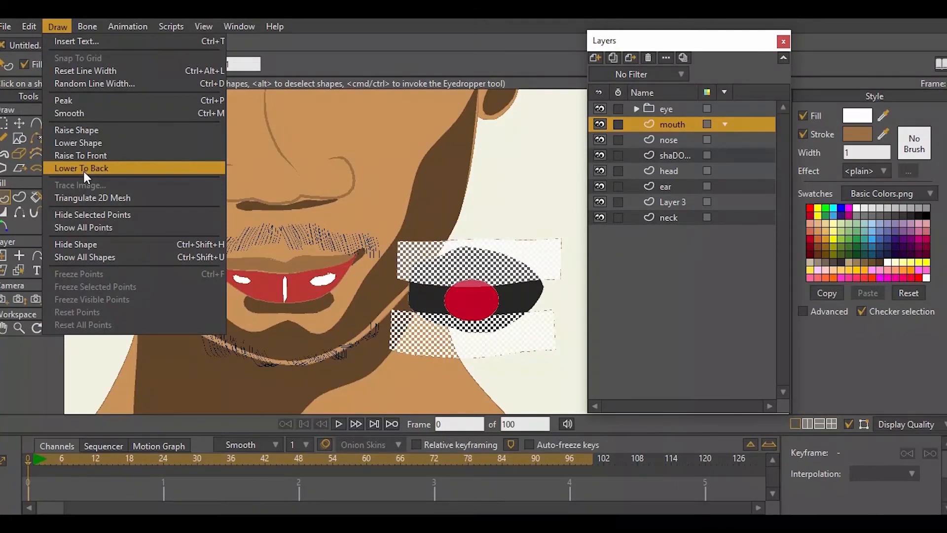
click(99, 129)
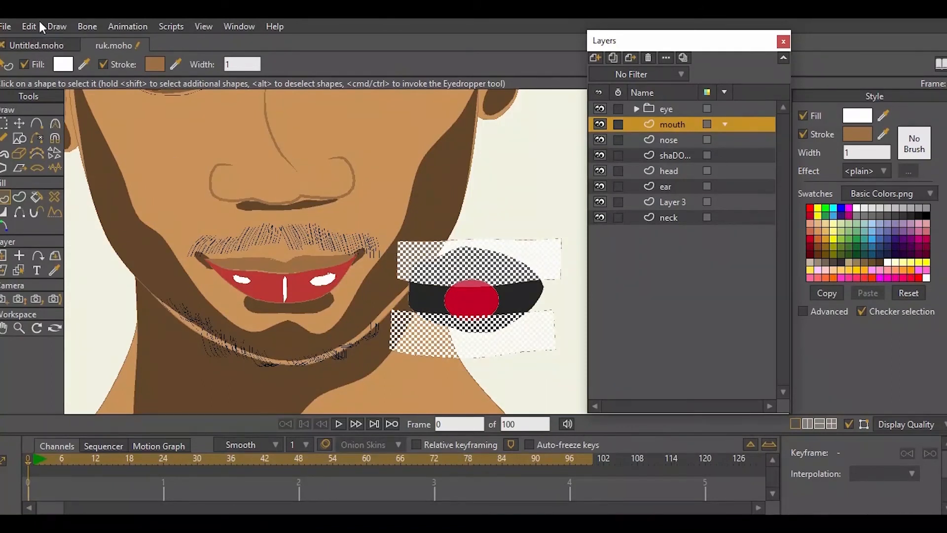
- Try lowering both selected teeth shapes one level and raising them to the front, and clear the selection
click(57, 26)
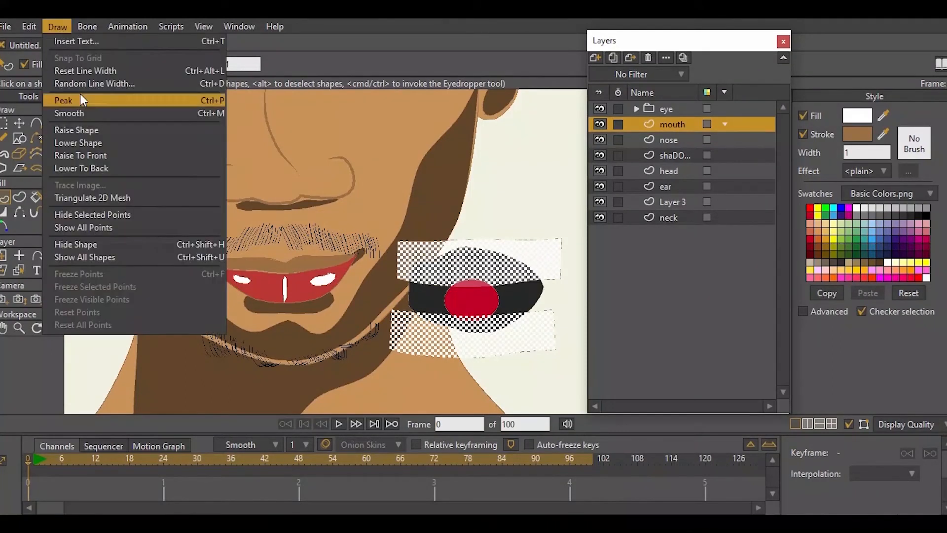
click(97, 142)
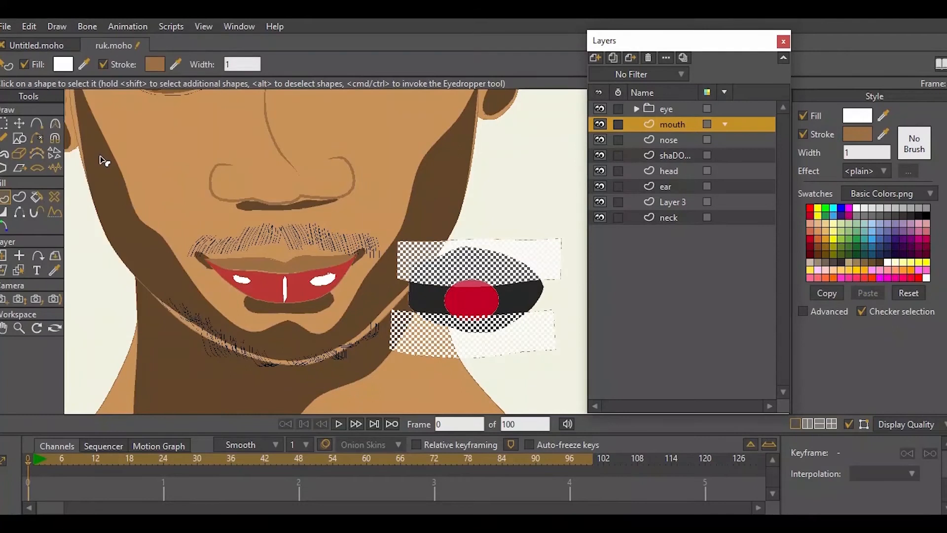
click(58, 26)
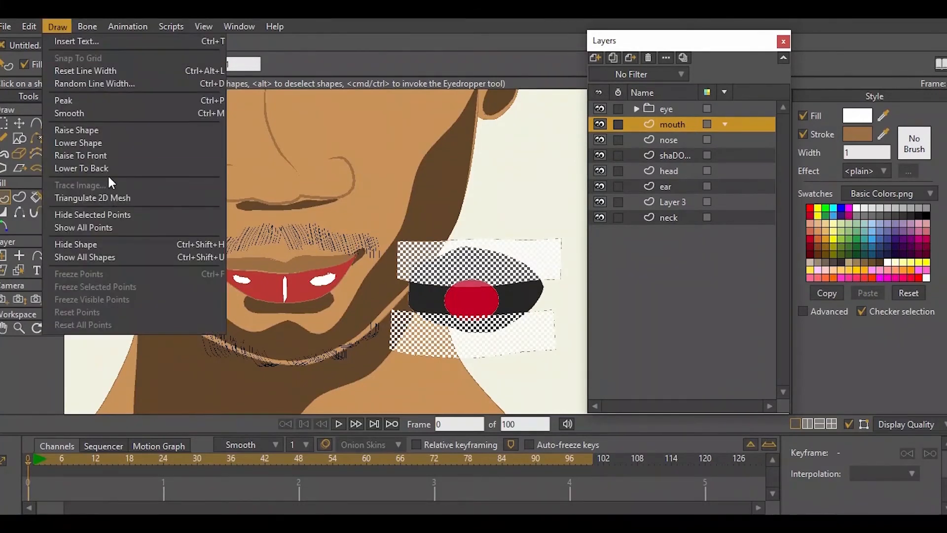
click(100, 155)
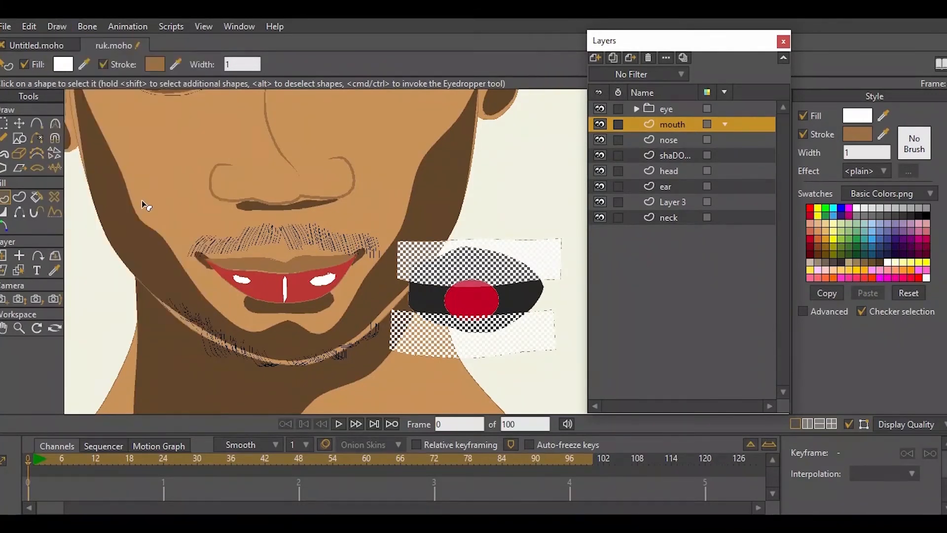
click(476, 191)
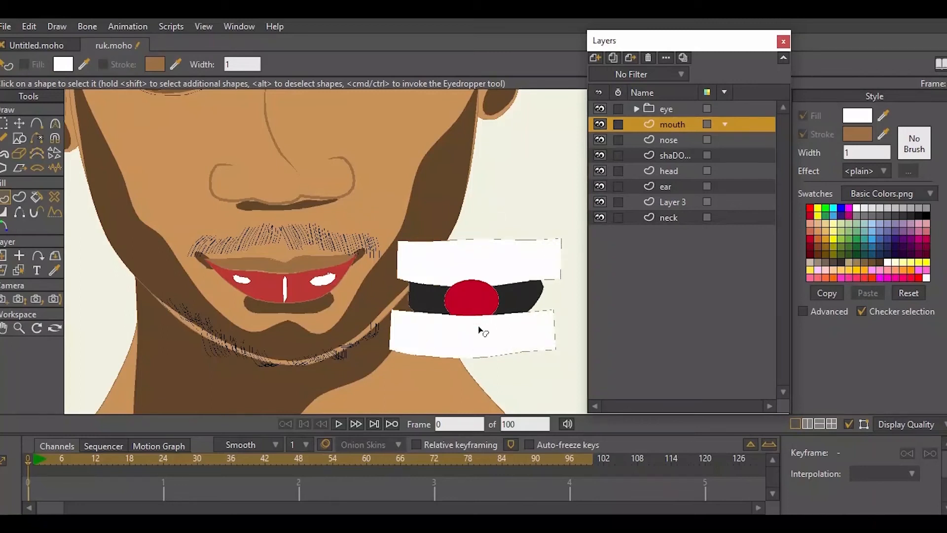
- Raise only the upper white teeth shape so that it overlaps the top of the red oval
click(495, 243)
click(57, 27)
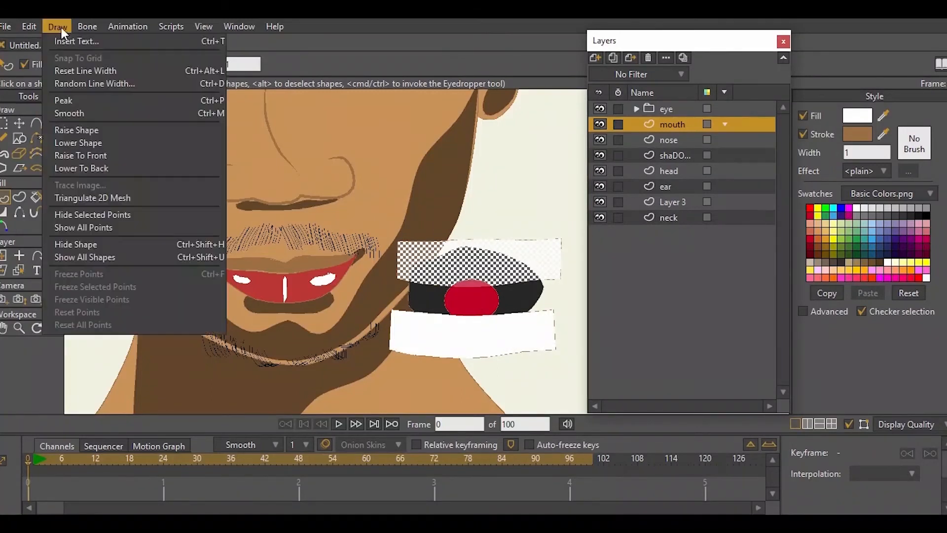
click(100, 128)
click(483, 178)
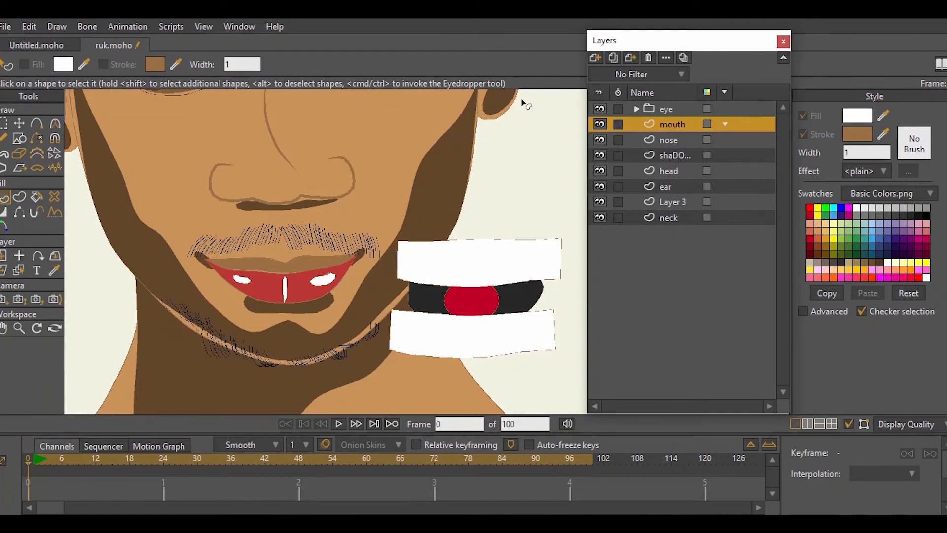
click(4, 123)
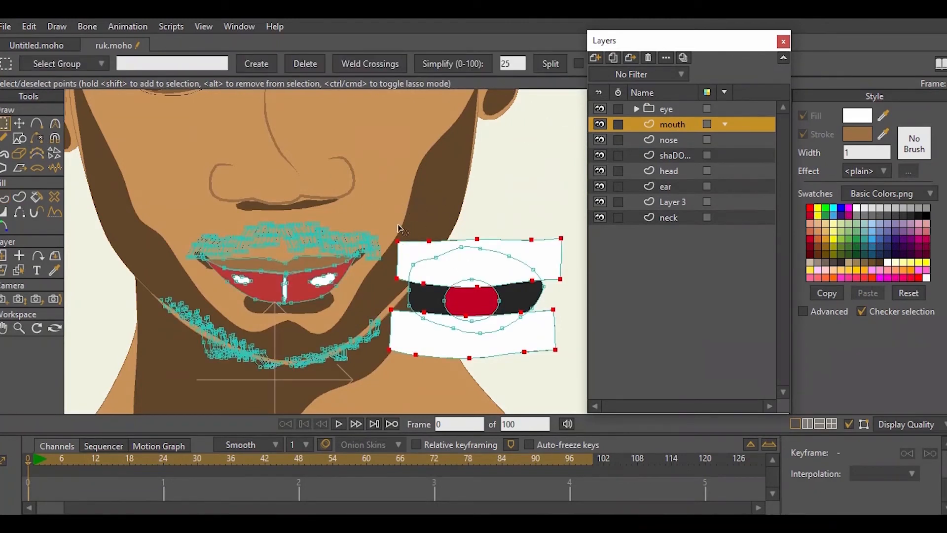
- Select all the open-mouth shapes, including teeth and tongue, scale them down together, and place them beside the jaw
click(412, 264)
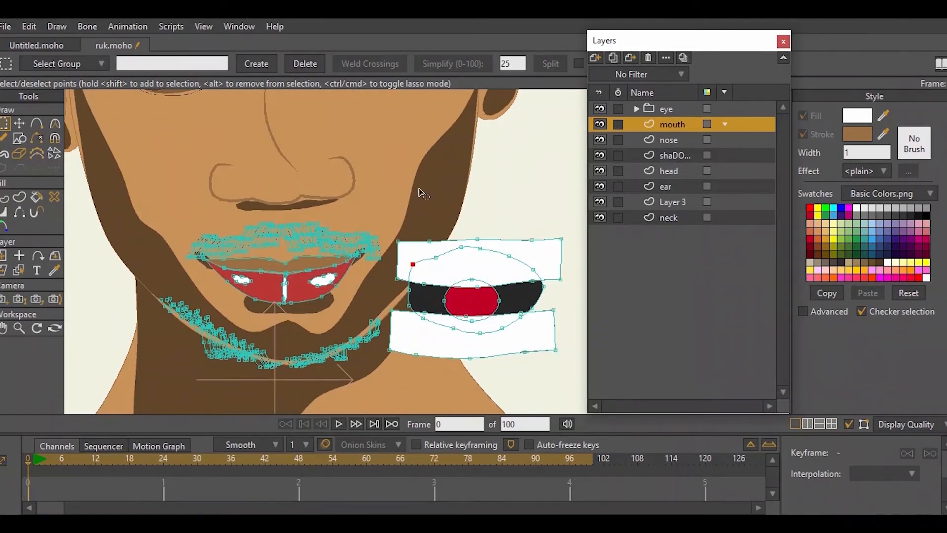
mouse_move(437, 179)
mouse_down()
mouse_move(397, 269)
mouse_move(390, 353)
mouse_move(503, 378)
mouse_move(591, 314)
mouse_move(580, 225)
mouse_move(435, 190)
mouse_move(417, 197)
mouse_move(452, 194)
mouse_up()
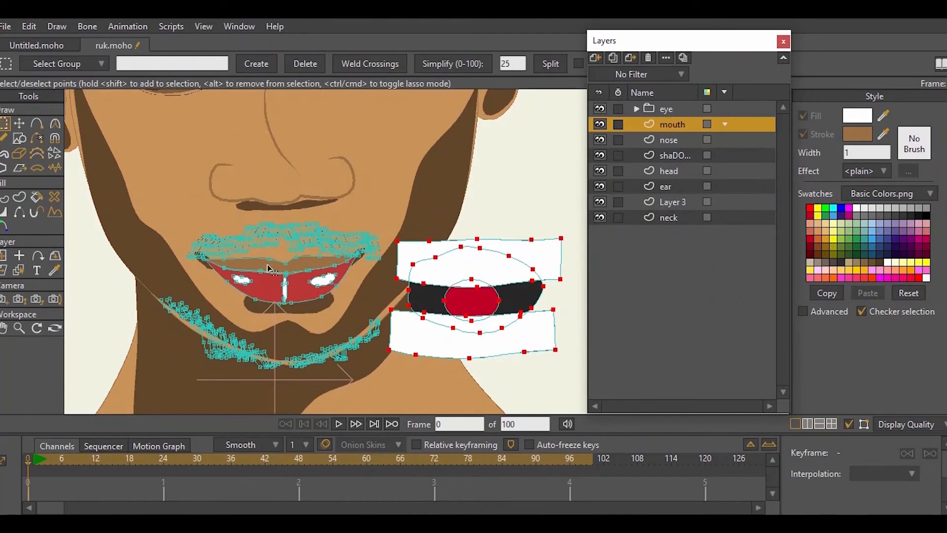
click(20, 124)
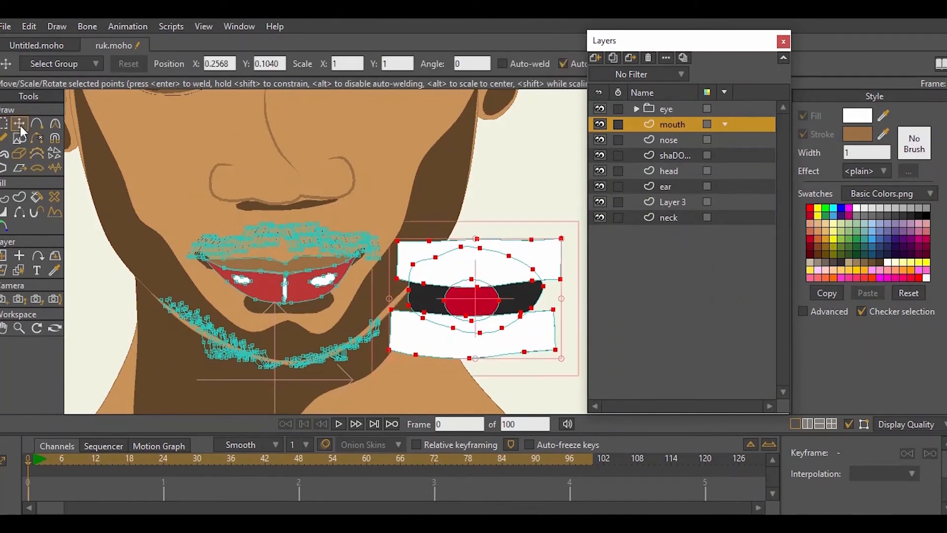
drag(561, 241, 475, 281)
drag(470, 277, 469, 278)
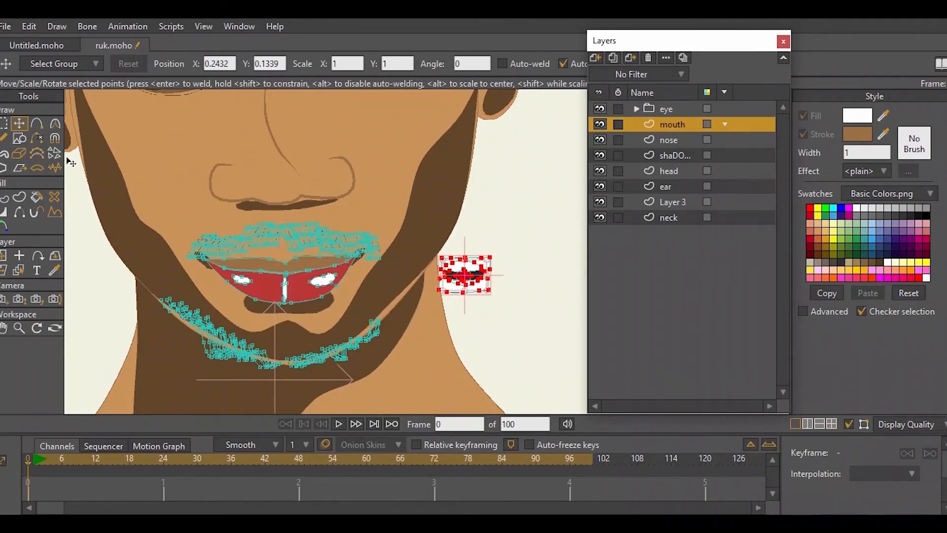
- Lasso the lips and moustache shapes, cut them, and paste them back in place in front of the open-mouth shapes
click(5, 124)
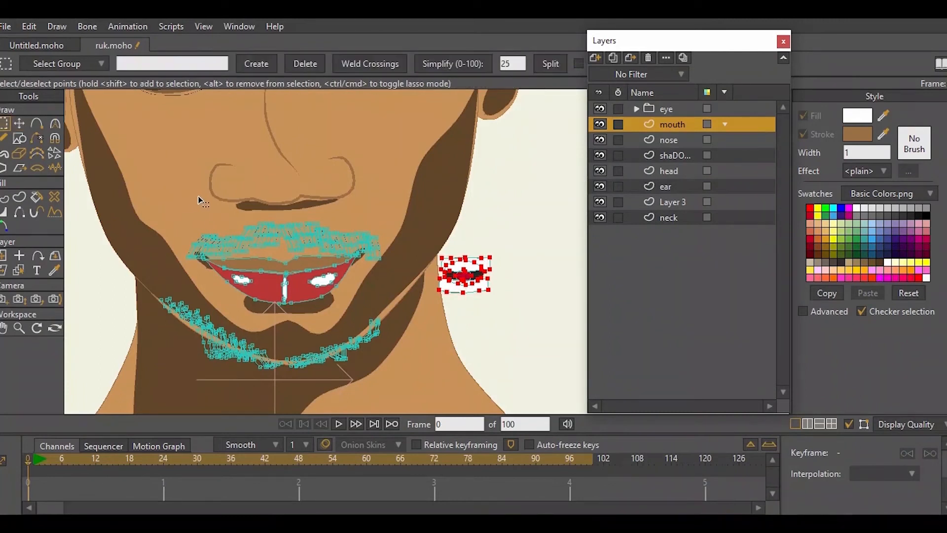
click(188, 203)
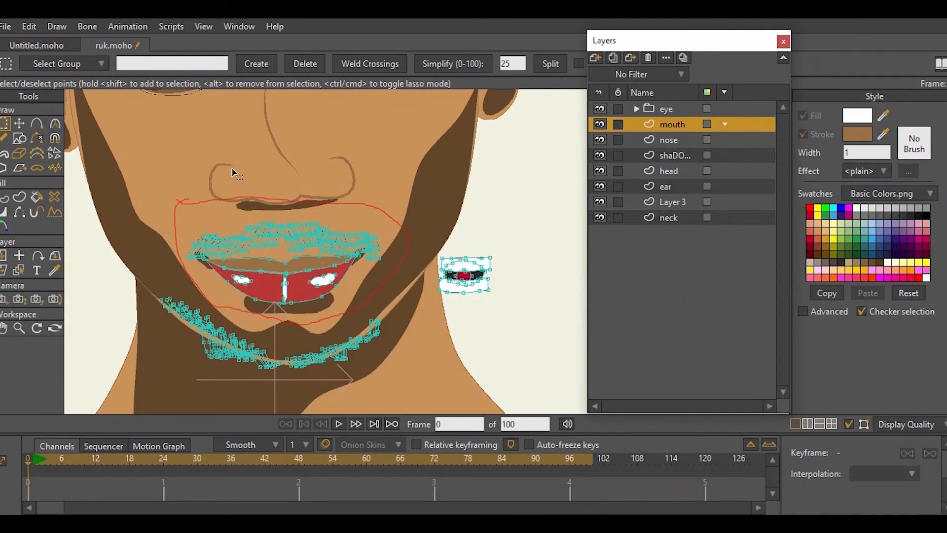
drag(175, 202, 177, 203)
key(Delete)
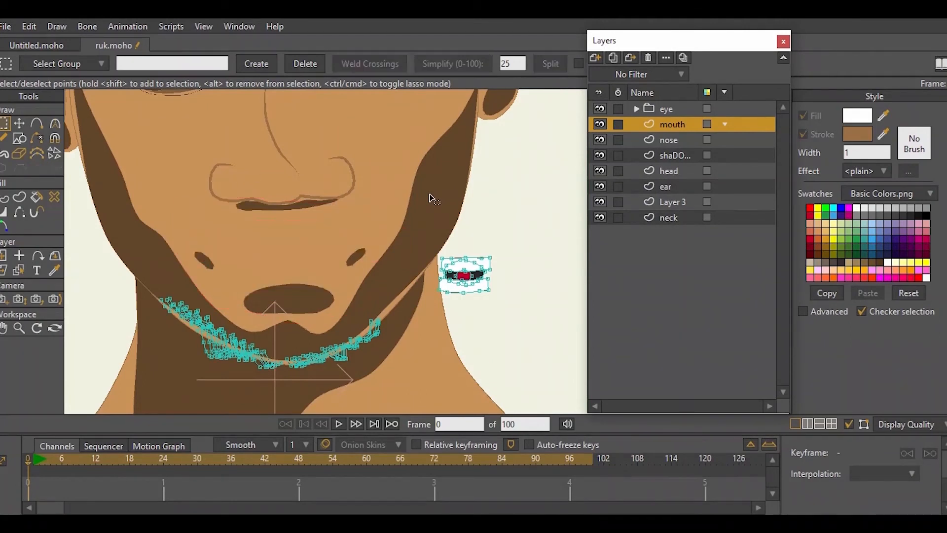
key(ctrl+v)
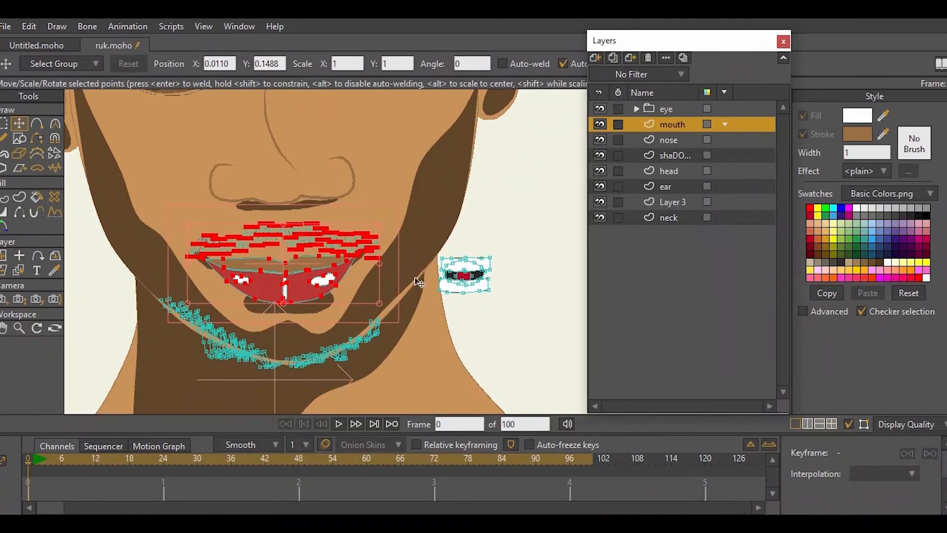
click(7, 134)
click(7, 122)
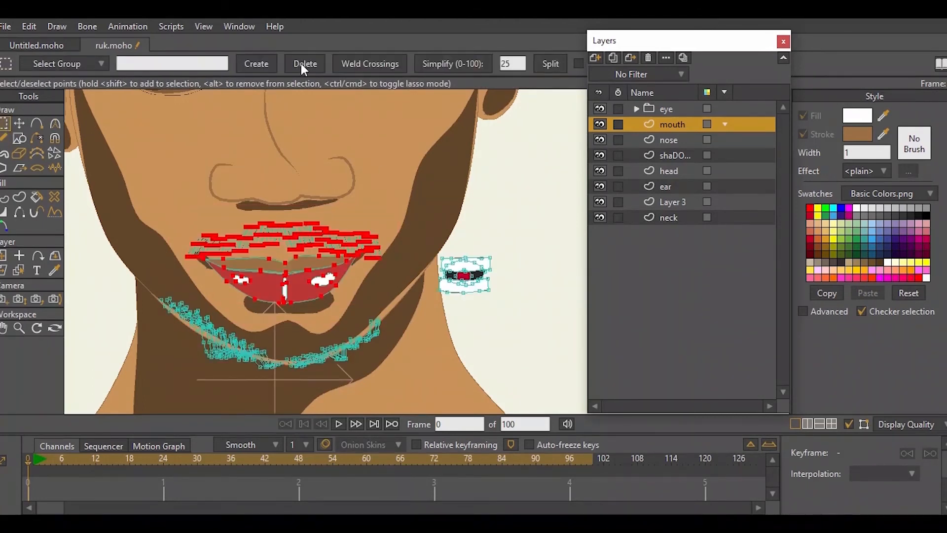
click(184, 188)
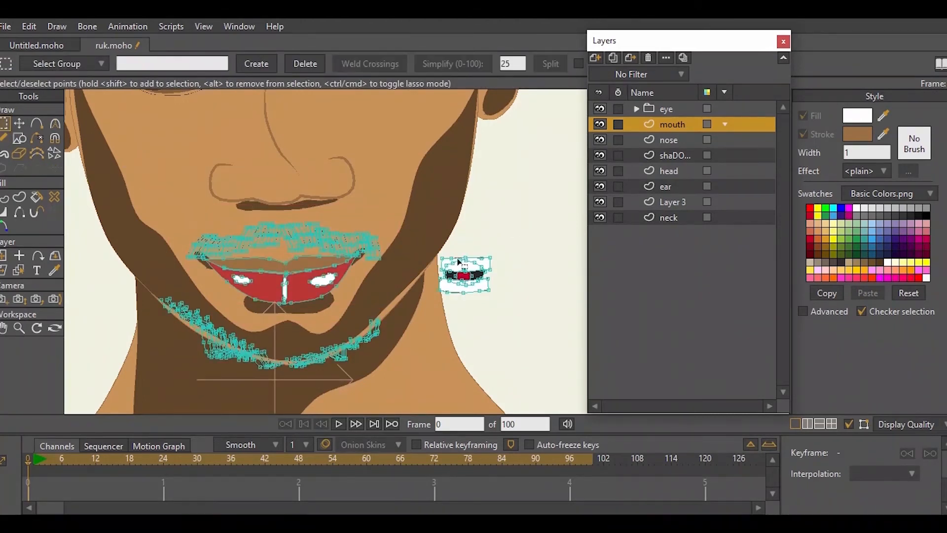
- Select the small open-mouth group and move it onto the centre of the lips
click(20, 123)
click(5, 123)
drag(433, 223, 513, 332)
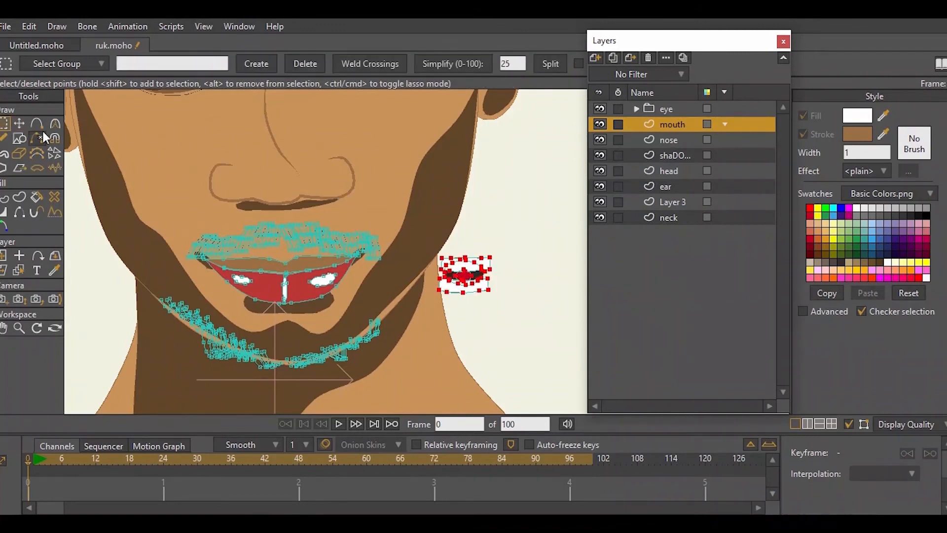
click(20, 123)
drag(470, 278, 289, 289)
- Spread the dark mouth oval's outline points across the width of the lips so that the shape follows their outline
click(18, 328)
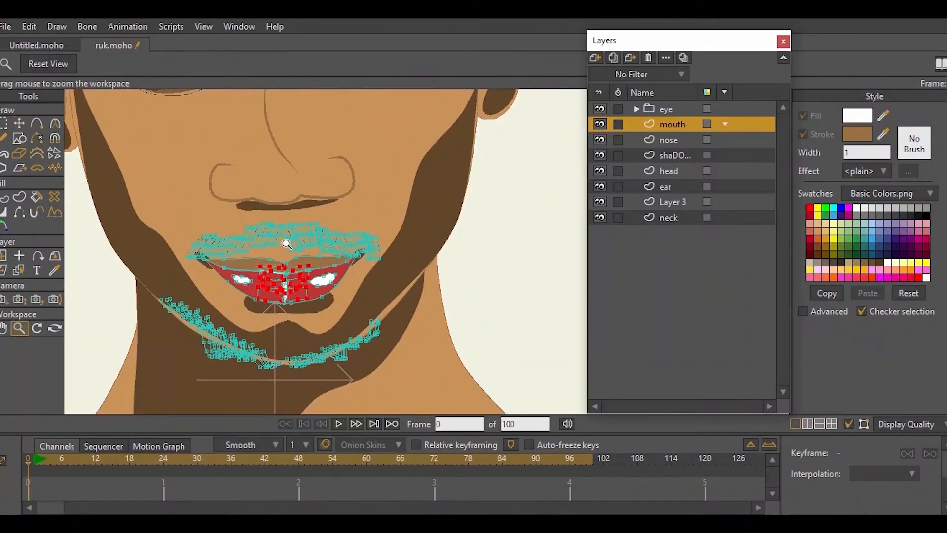
drag(285, 244, 463, 225)
drag(351, 191, 379, 97)
drag(291, 237, 303, 189)
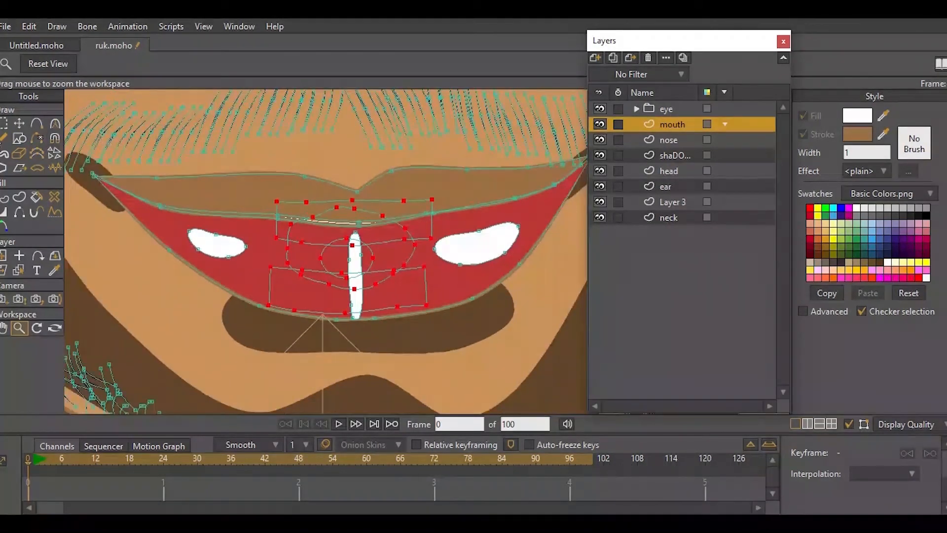
click(4, 123)
click(209, 253)
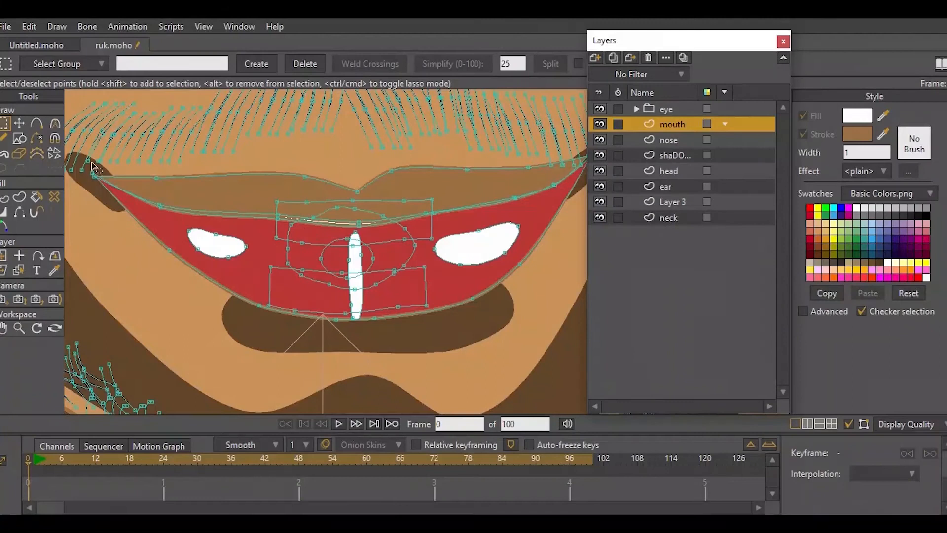
click(20, 124)
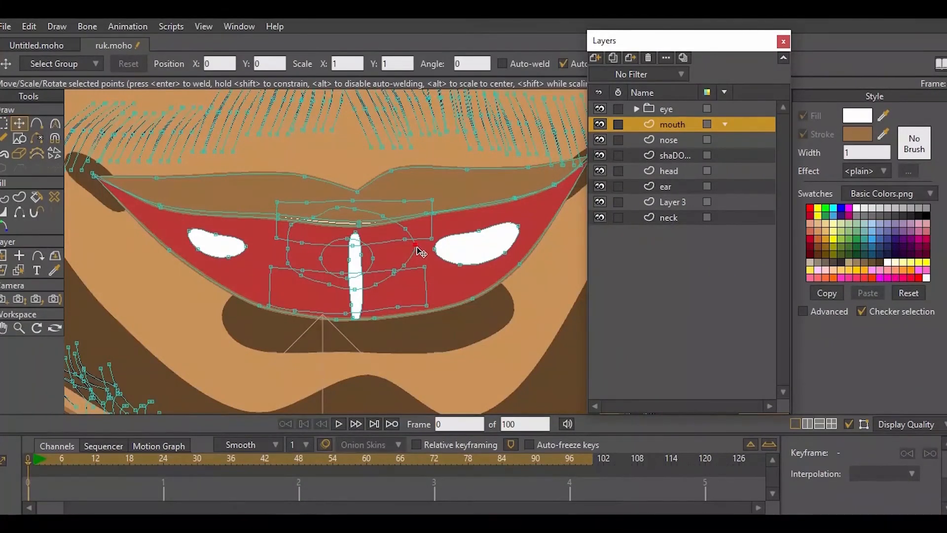
drag(420, 252, 481, 199)
drag(299, 267, 367, 209)
drag(335, 240, 270, 242)
drag(181, 288, 105, 259)
drag(313, 252, 457, 258)
drag(239, 265, 131, 221)
drag(328, 270, 399, 240)
drag(436, 224, 440, 219)
drag(371, 236, 362, 235)
- Peak the dark mouth shape's left end point and place it on the left corner of the lips
drag(135, 229, 129, 232)
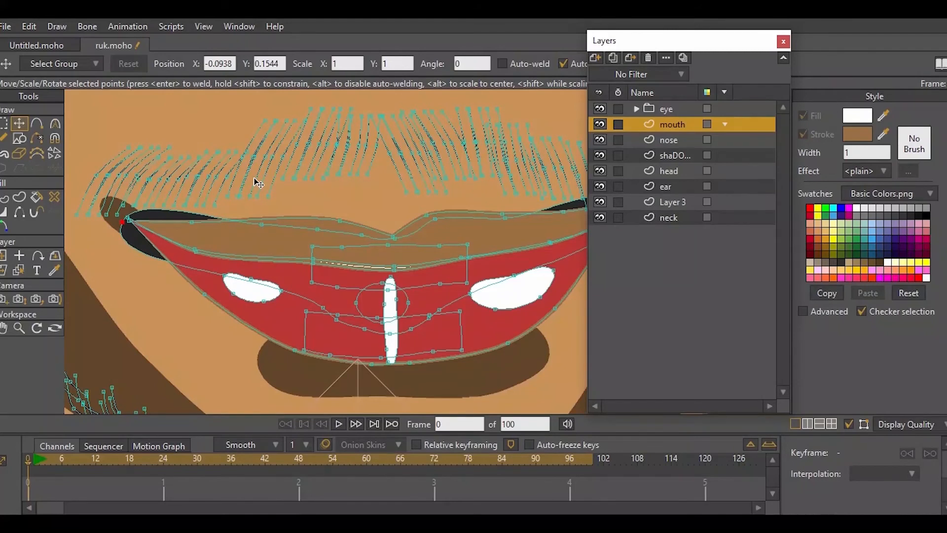
key(ctrl+p)
drag(129, 222, 131, 220)
- Fit the dark mouth shape's lower points to the lower lip, then peak its right end point at the right lip corner
drag(321, 305, 231, 300)
drag(340, 324, 394, 356)
drag(329, 340, 319, 348)
drag(383, 273, 246, 340)
drag(494, 280, 502, 326)
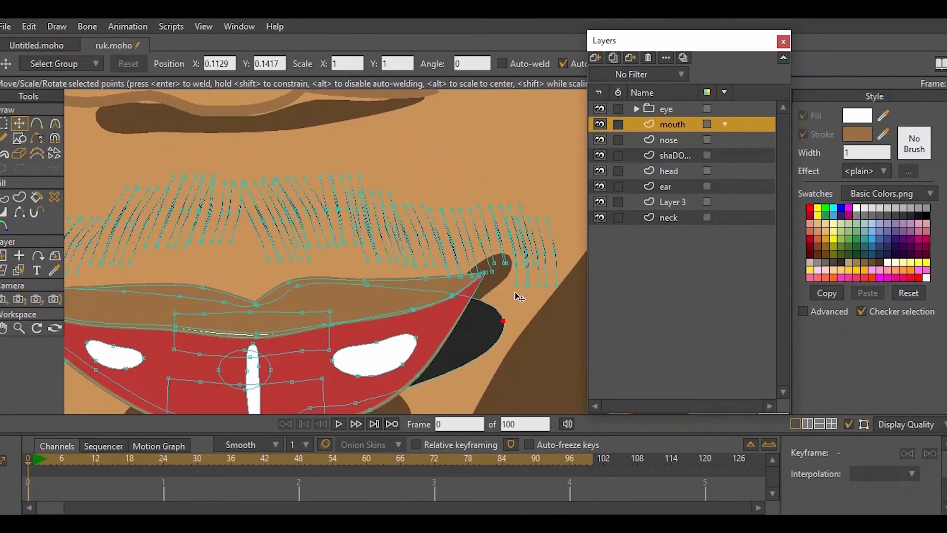
key(ctrl+p)
drag(504, 323, 485, 276)
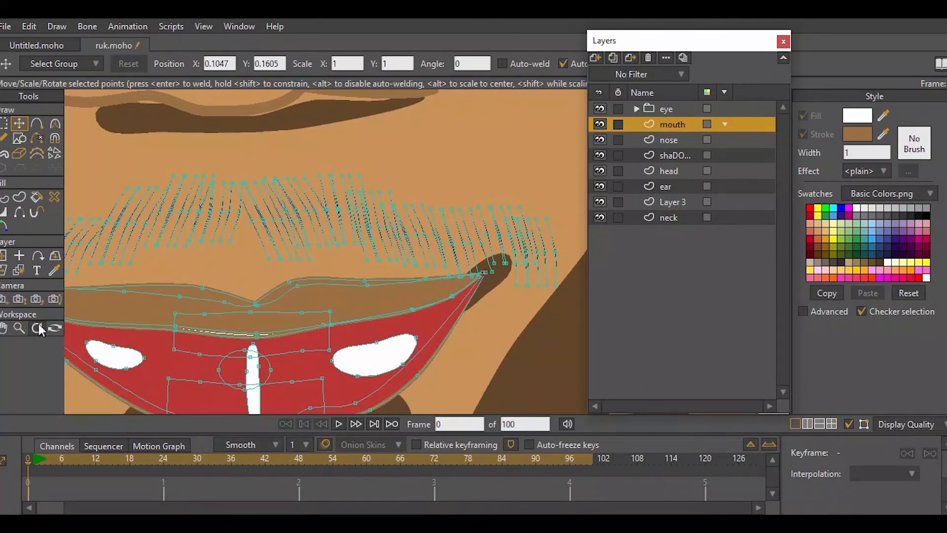
- Align the upper lip and dark mouth end points with the tip of the red lip at the right corner
click(19, 328)
drag(497, 225, 539, 218)
drag(429, 222, 490, 253)
mouse_move(346, 238)
mouse_down()
mouse_move(379, 264)
mouse_move(348, 188)
mouse_move(423, 218)
mouse_move(389, 231)
mouse_move(413, 232)
mouse_up()
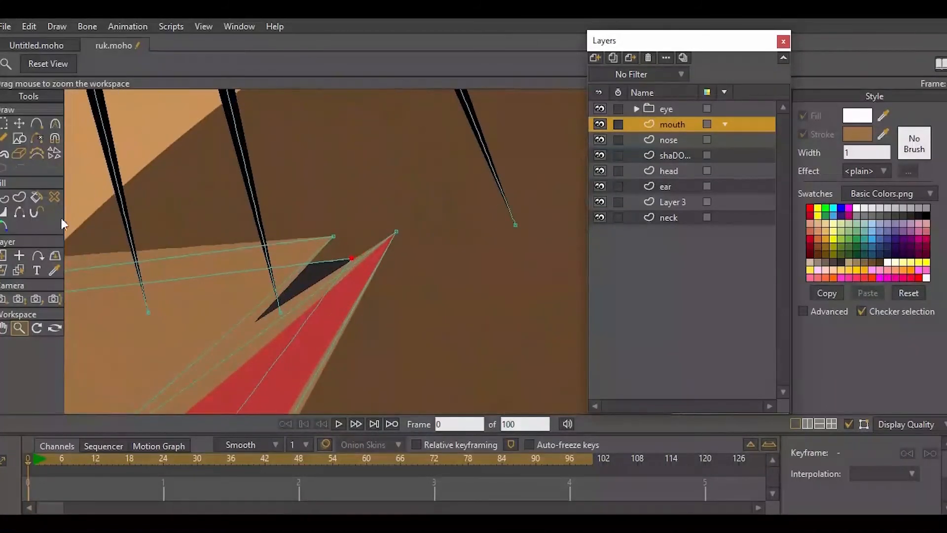
click(19, 124)
drag(334, 236, 393, 234)
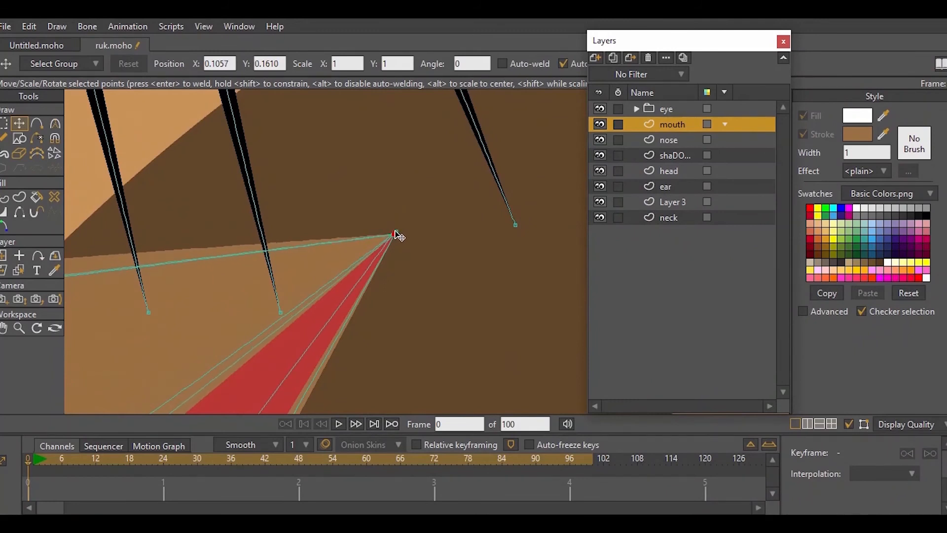
- Align the upper lip and dark mouth end points with the tip of the red lip at the left corner
click(19, 328)
mouse_move(458, 261)
mouse_down()
mouse_move(131, 279)
mouse_move(444, 266)
mouse_up()
drag(267, 260, 465, 223)
drag(408, 179, 355, 254)
drag(345, 257, 457, 238)
drag(543, 190, 377, 126)
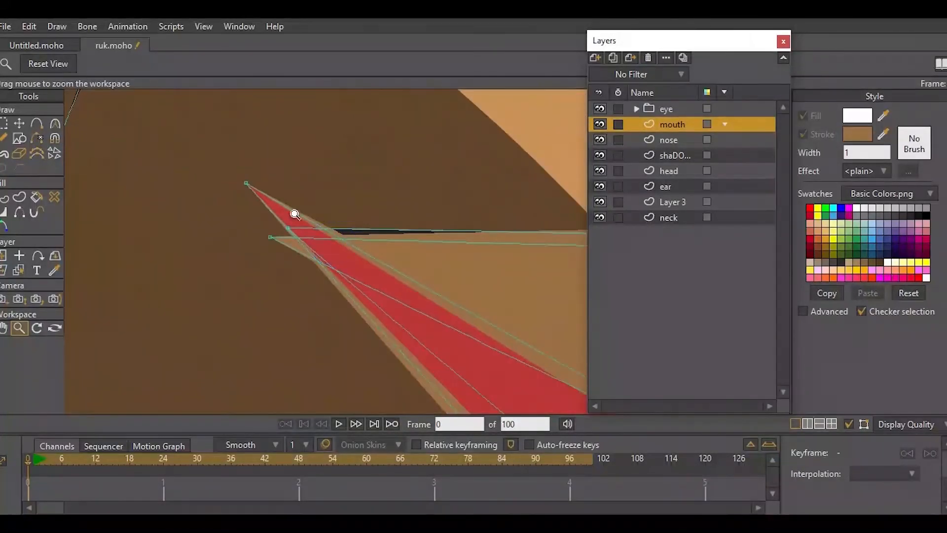
click(20, 124)
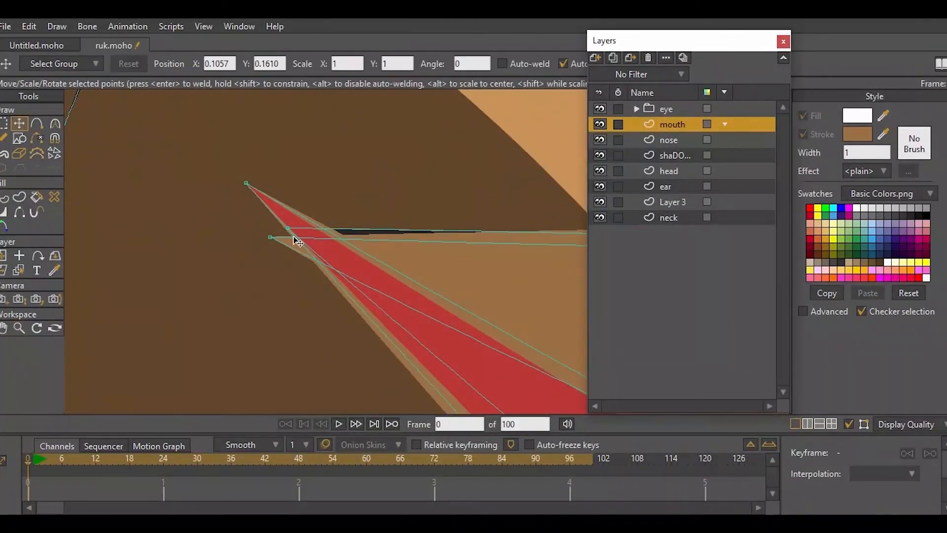
mouse_move(270, 241)
mouse_down()
mouse_move(268, 211)
mouse_move(247, 186)
mouse_move(283, 220)
mouse_move(246, 184)
mouse_up()
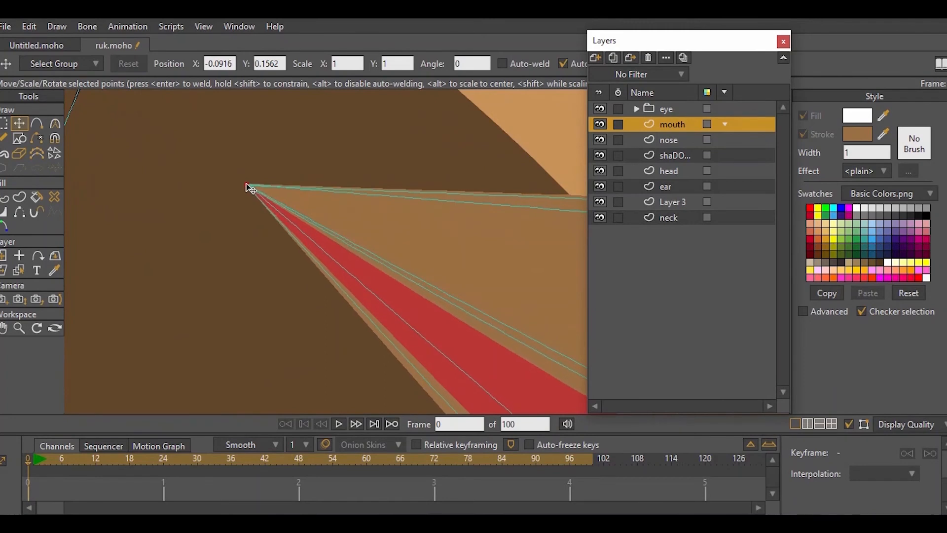
- Select the upper teeth shape and move it up behind the upper lip
click(22, 330)
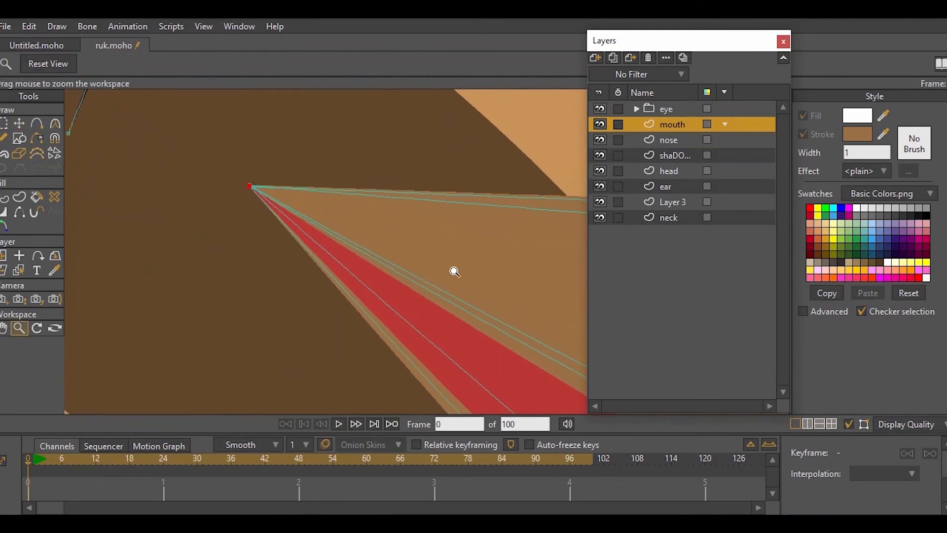
drag(455, 271, 340, 229)
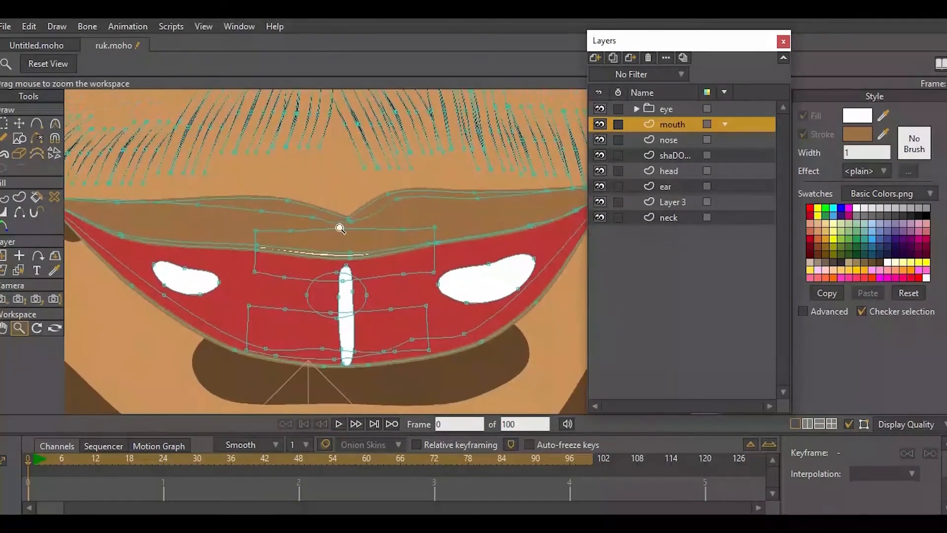
click(19, 124)
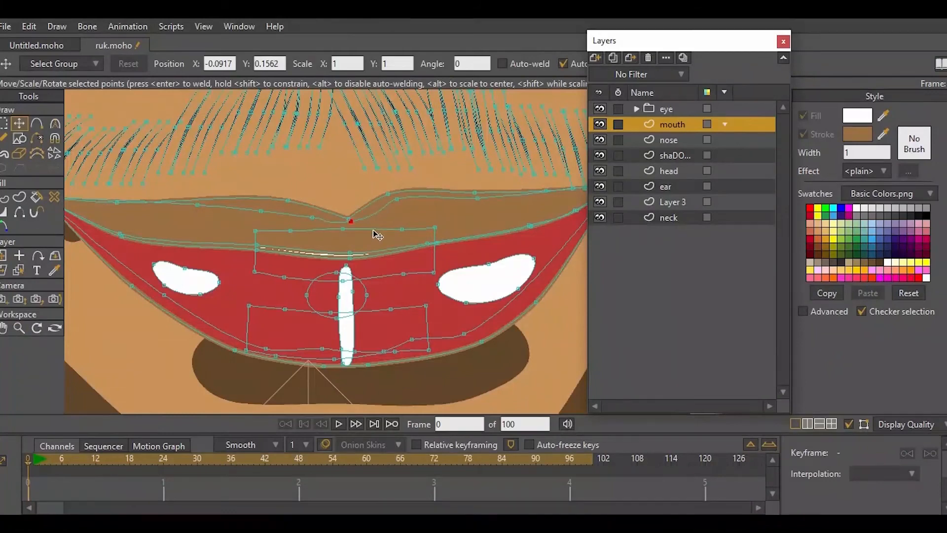
click(383, 228)
mouse_move(371, 249)
mouse_down()
mouse_move(370, 227)
mouse_move(369, 235)
mouse_up()
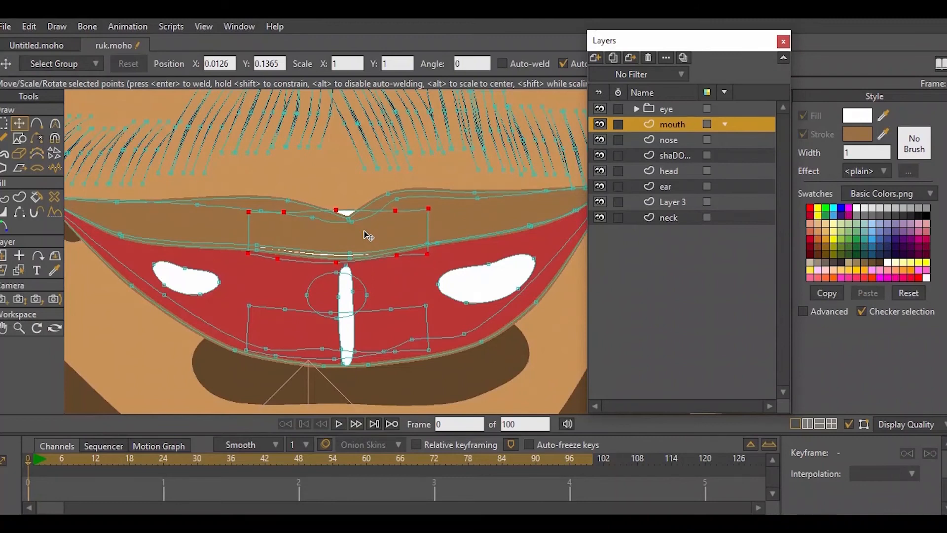
drag(431, 218, 431, 217)
drag(430, 210, 431, 210)
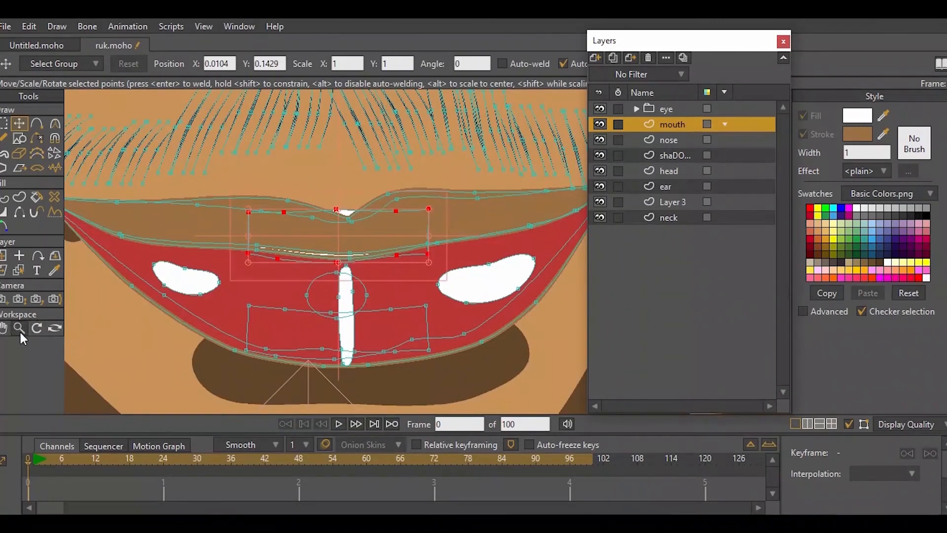
- Pull the upper teeth shape's right and left corner points outward to the corners of the lips
click(19, 328)
scroll(363, 215, down, 3)
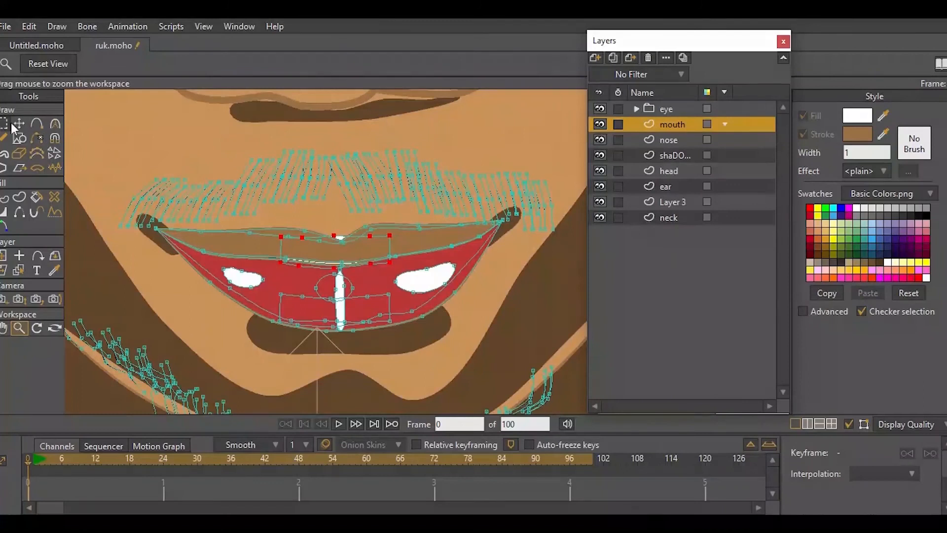
click(19, 124)
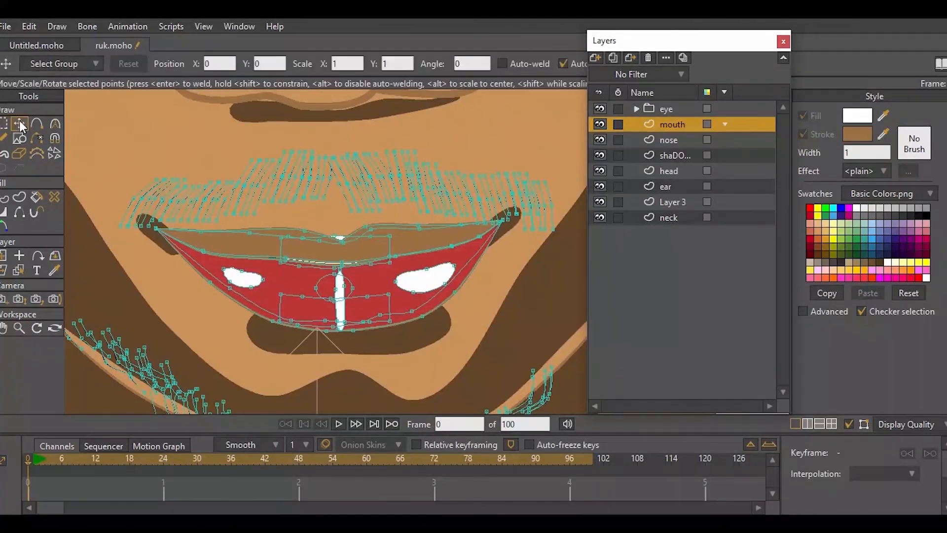
click(494, 234)
drag(490, 236, 488, 225)
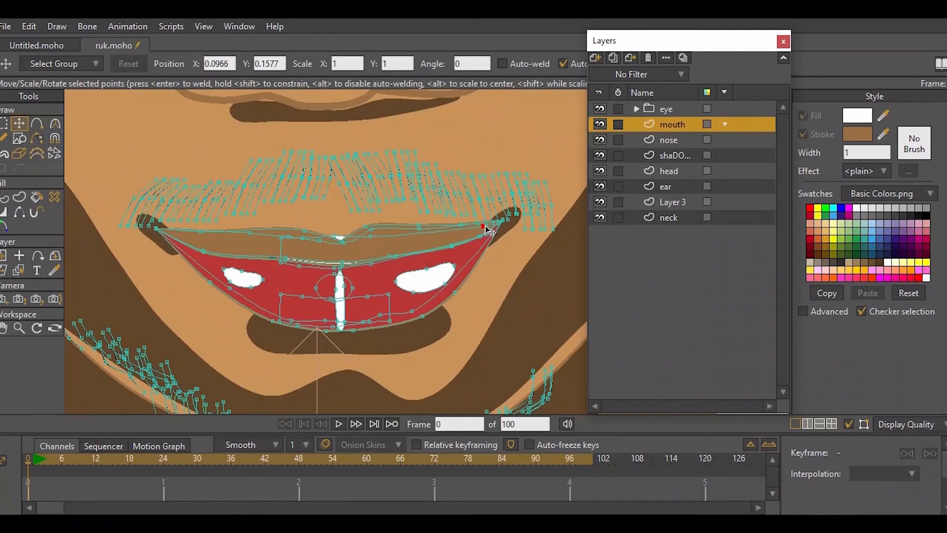
drag(288, 237, 169, 235)
drag(282, 264, 175, 243)
- Spread the upper teeth shape's remaining edge points sideways so that its outline stays hidden behind the lips
click(18, 327)
drag(171, 303, 276, 277)
scroll(344, 298, down, 3)
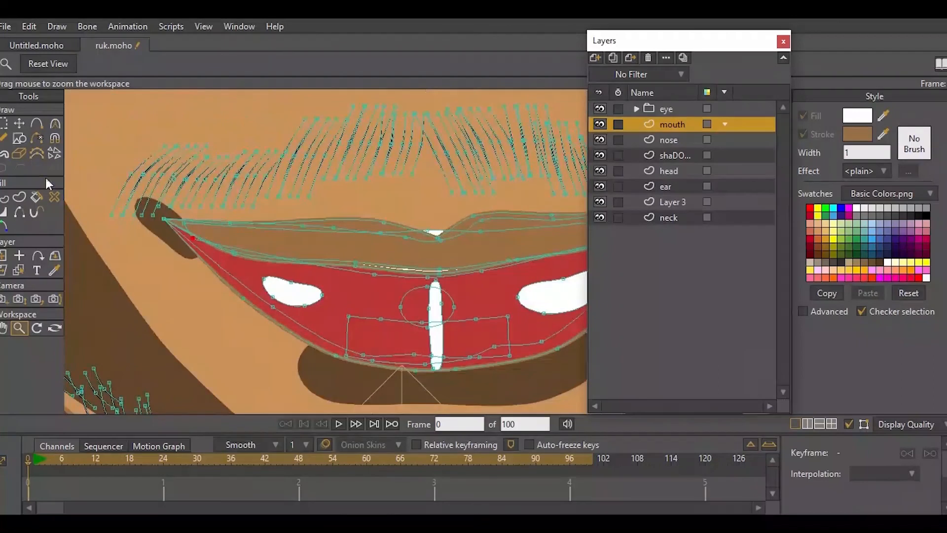
click(19, 124)
drag(374, 276, 253, 262)
drag(490, 275, 361, 227)
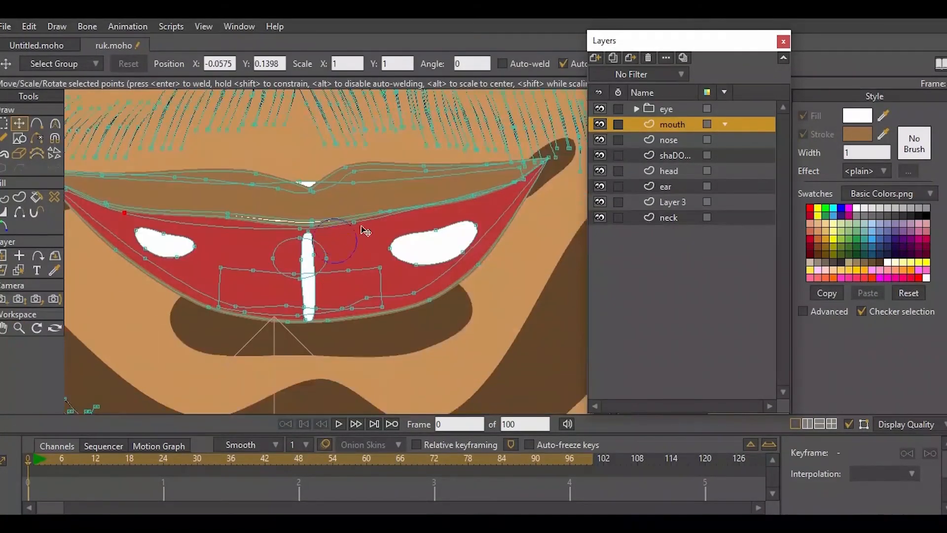
click(444, 209)
drag(301, 183, 360, 187)
- Pull the lower teeth shape's right corner and edge points outward so they follow the red lip toward its right corner
scroll(203, 204, down, 5)
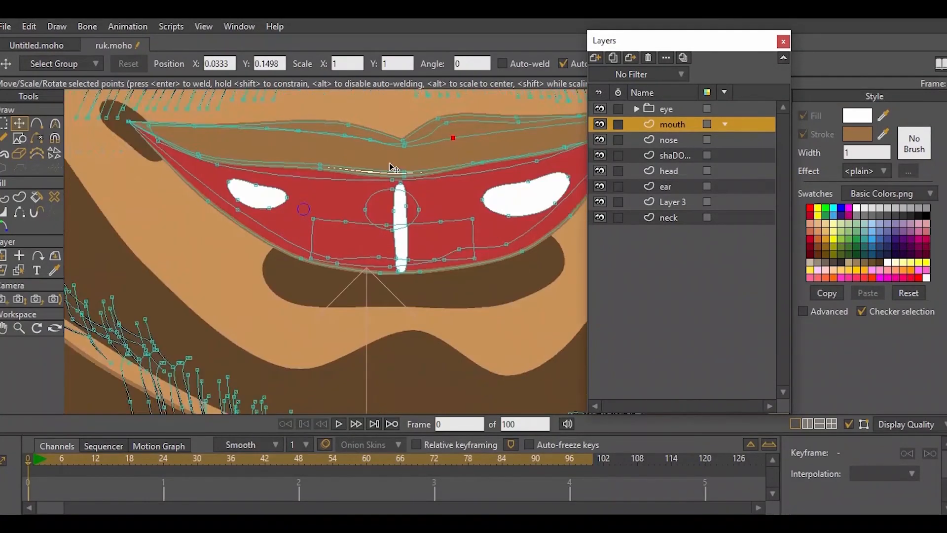
drag(405, 207, 528, 115)
drag(383, 239, 494, 169)
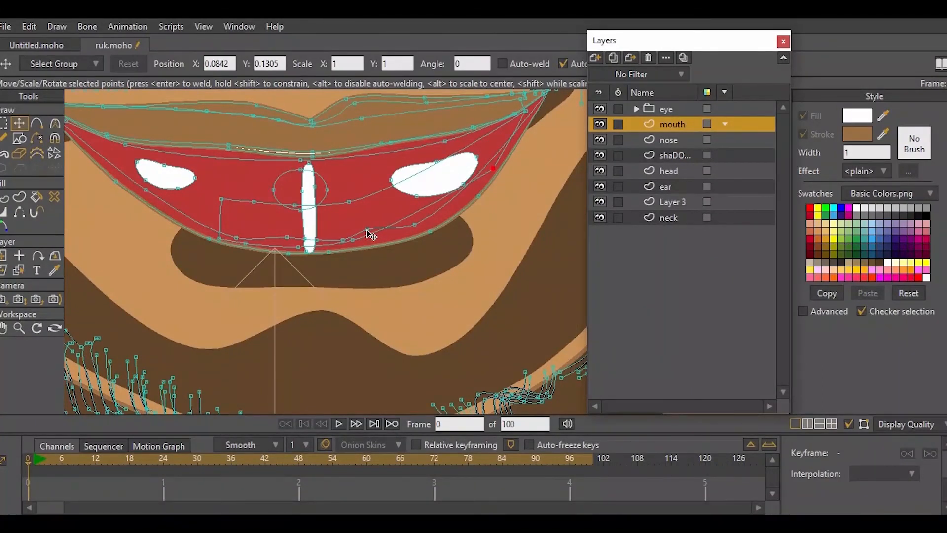
drag(355, 241, 405, 225)
- Spread the lower teeth shape's left corner and remaining edge points outward so its outline follows the red lower lip
drag(212, 211, 172, 159)
drag(325, 276, 208, 200)
drag(275, 239, 257, 232)
drag(393, 274, 343, 267)
drag(474, 267, 413, 278)
drag(405, 200, 413, 214)
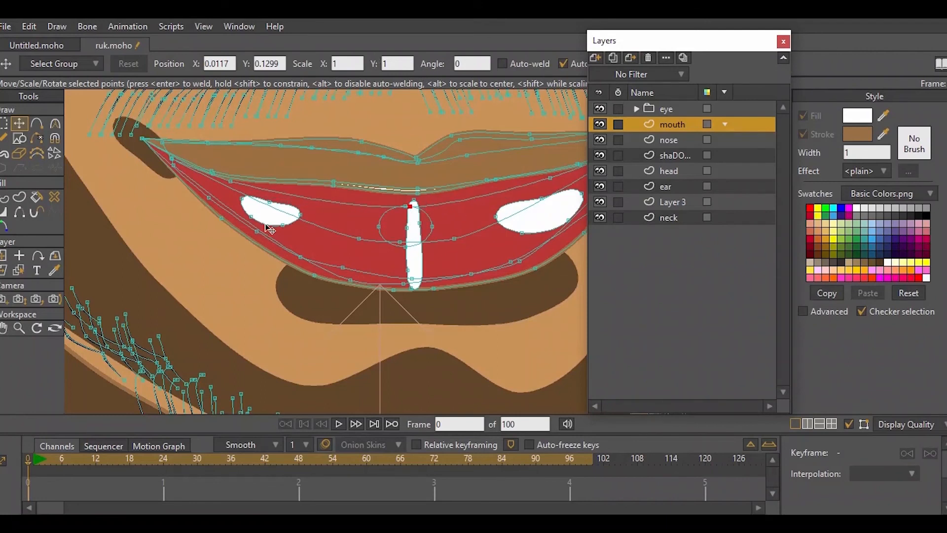
- Check what the eye, shadow and mouth layers contain by hiding them and showing them again on the whole face
click(20, 328)
drag(394, 224, 290, 215)
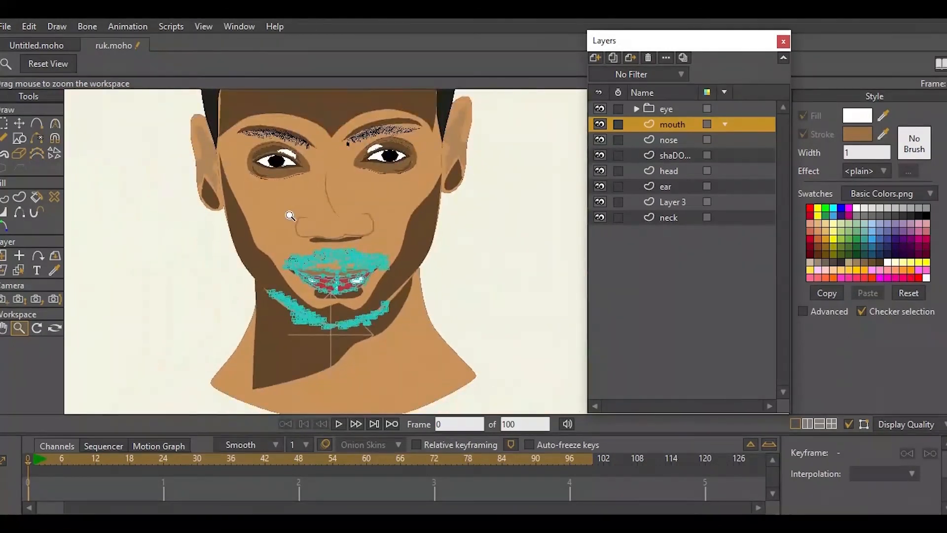
drag(528, 226, 380, 288)
drag(401, 280, 370, 288)
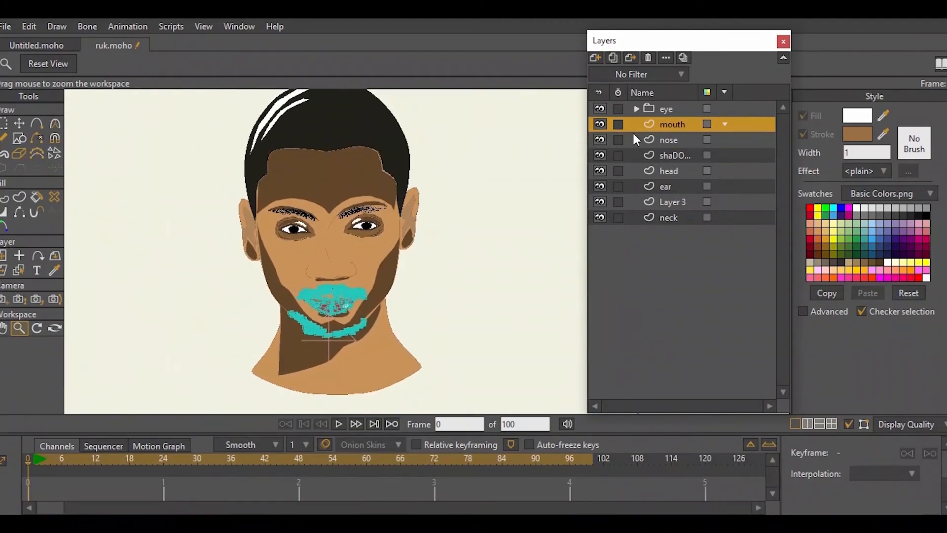
click(599, 109)
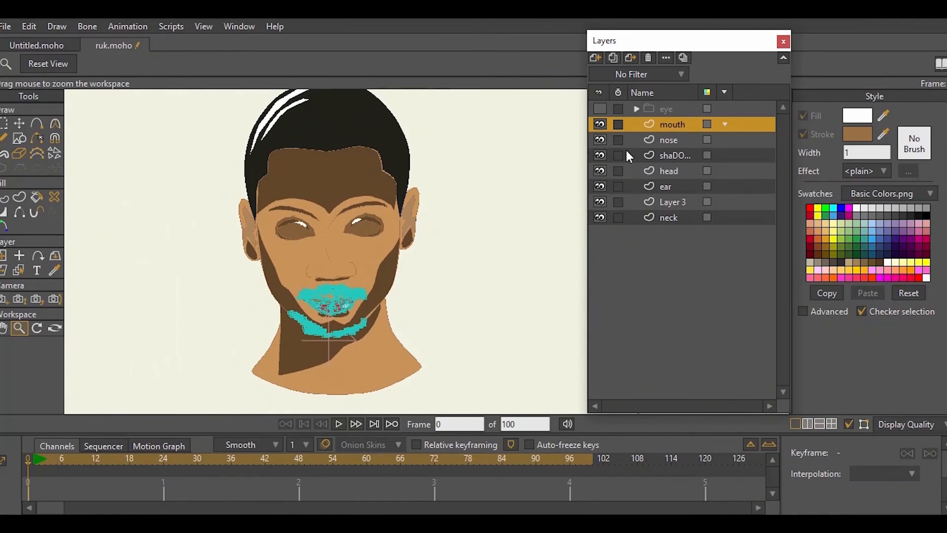
click(603, 155)
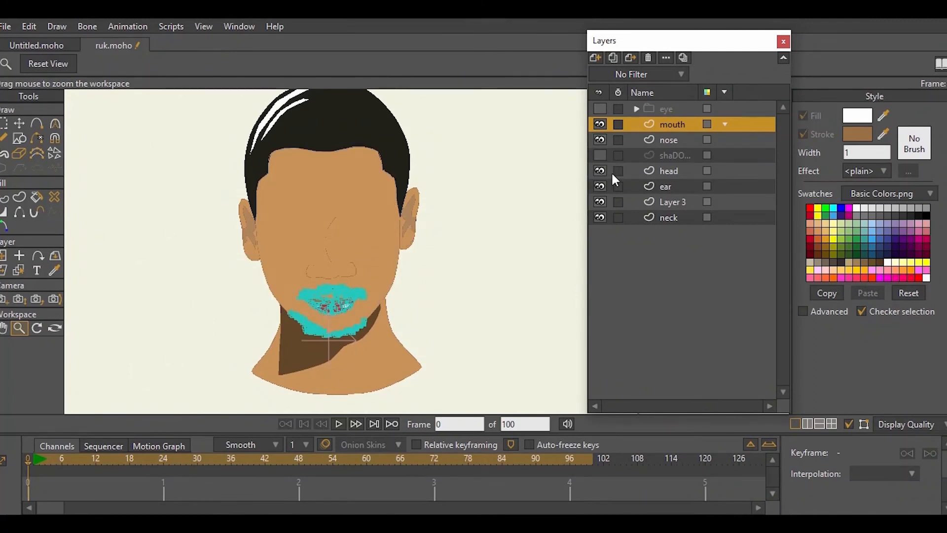
click(600, 124)
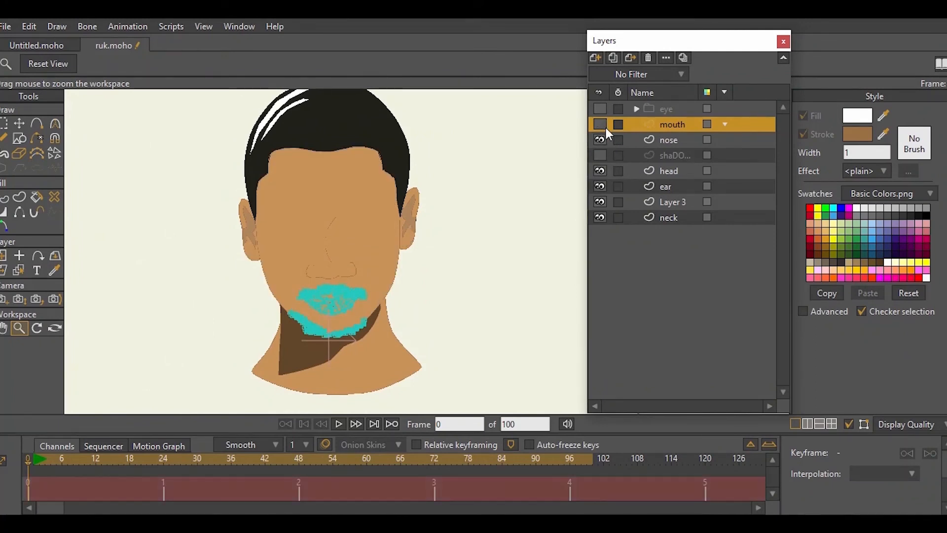
click(647, 111)
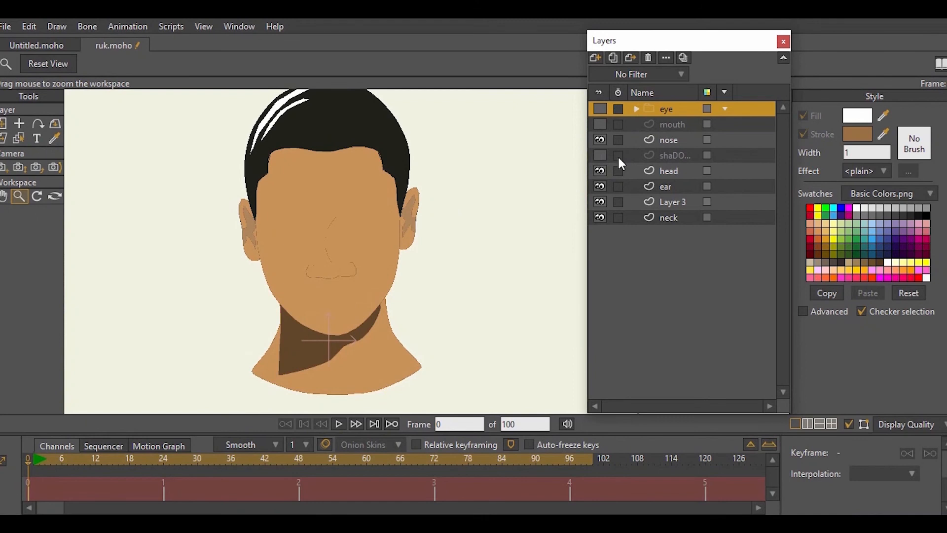
click(599, 125)
click(599, 109)
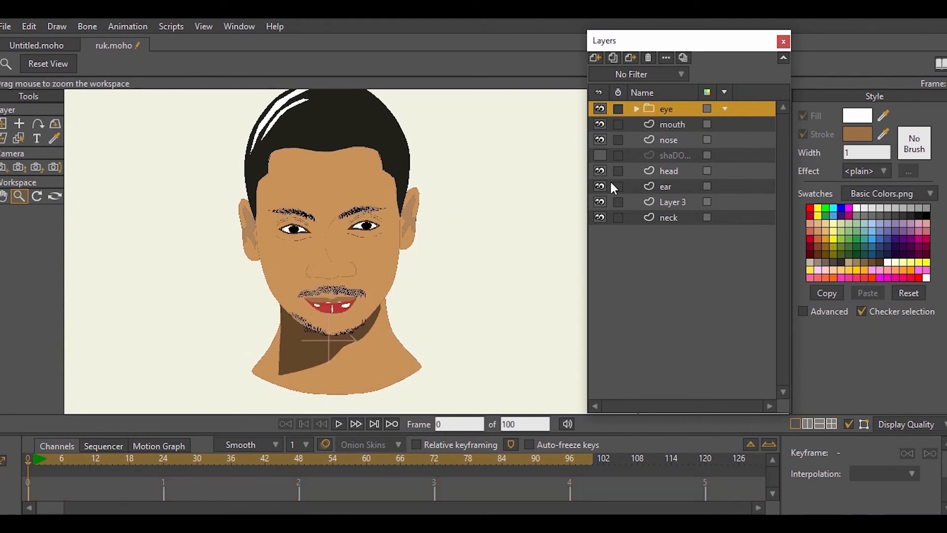
click(600, 155)
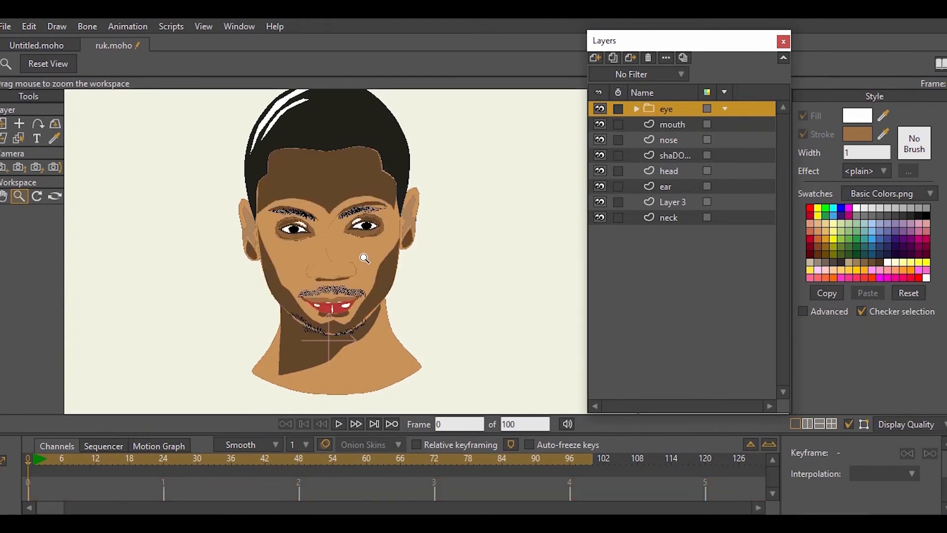
- Toggle the visibility of Layer 3 and the neck layer to compare the drawing, leaving both layers hidden
mouse_move(341, 268)
mouse_down()
mouse_move(417, 203)
mouse_move(349, 256)
mouse_move(386, 234)
mouse_move(316, 259)
mouse_move(408, 262)
mouse_up()
drag(379, 303, 307, 302)
drag(367, 287, 388, 279)
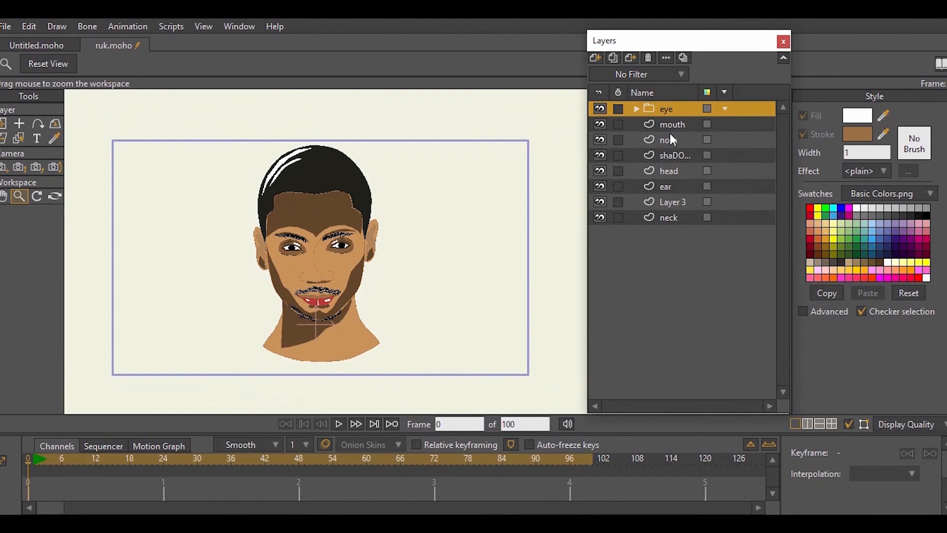
click(673, 199)
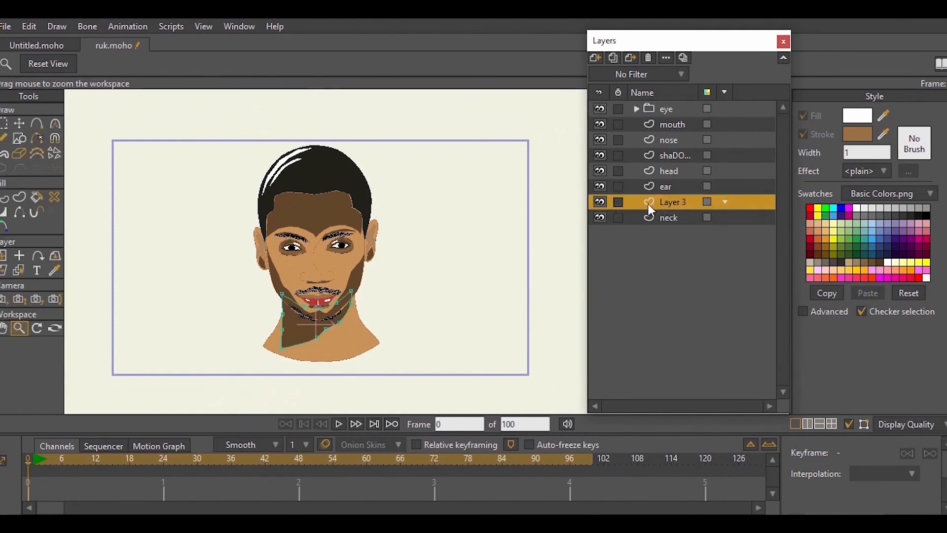
click(600, 203)
click(601, 218)
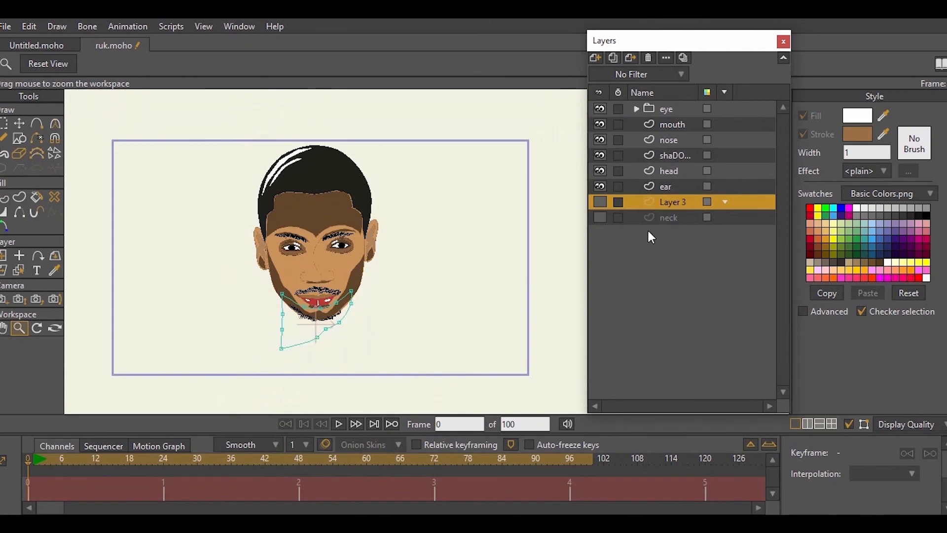
click(600, 203)
click(600, 218)
click(600, 202)
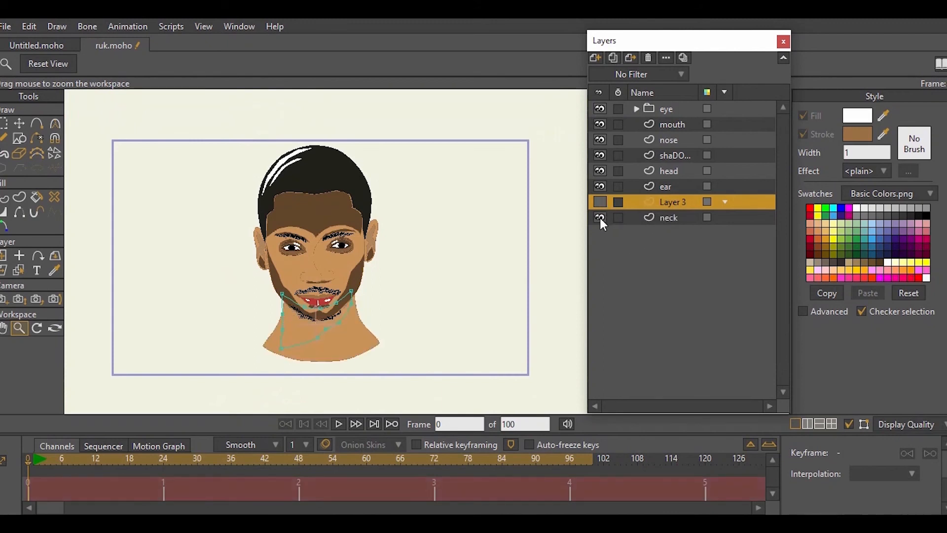
click(600, 218)
click(601, 202)
click(600, 218)
click(600, 203)
click(602, 217)
click(600, 203)
click(601, 218)
click(600, 202)
click(602, 217)
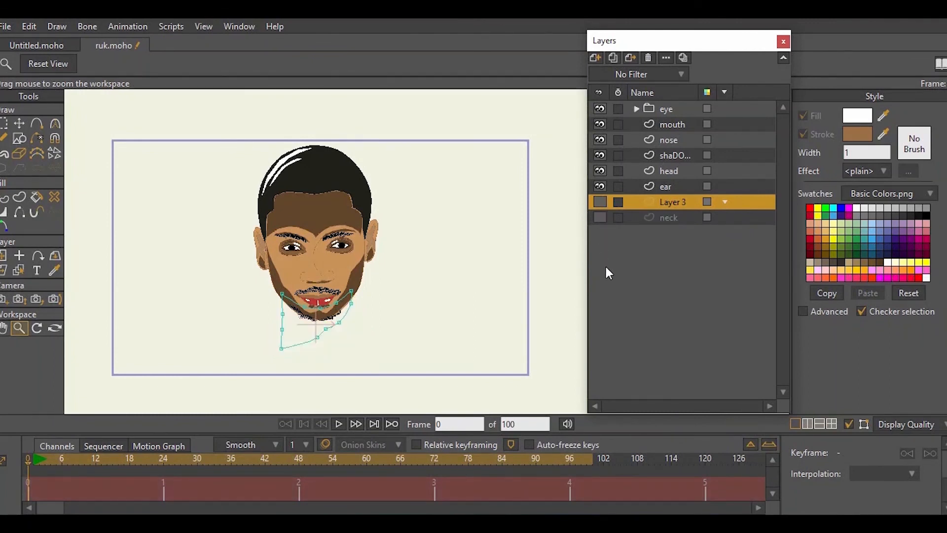
- Select all points of the right-hand ear on the ear layer and cut them
click(660, 115)
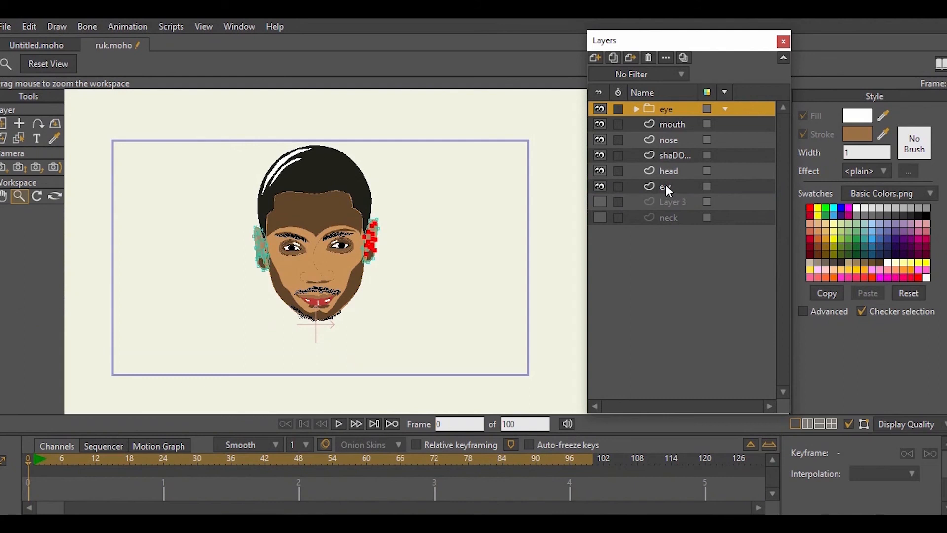
click(668, 187)
drag(222, 274, 305, 229)
drag(435, 198, 328, 224)
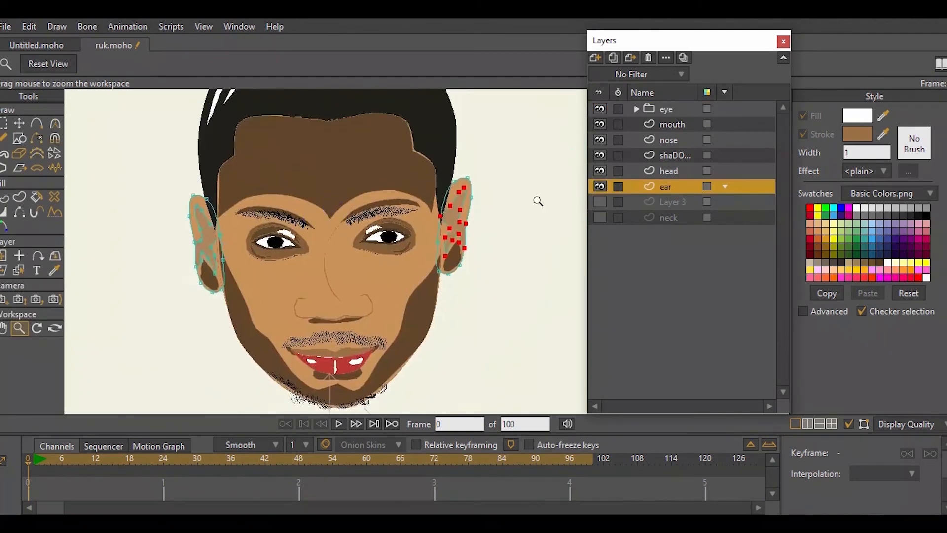
click(4, 123)
drag(422, 138, 501, 339)
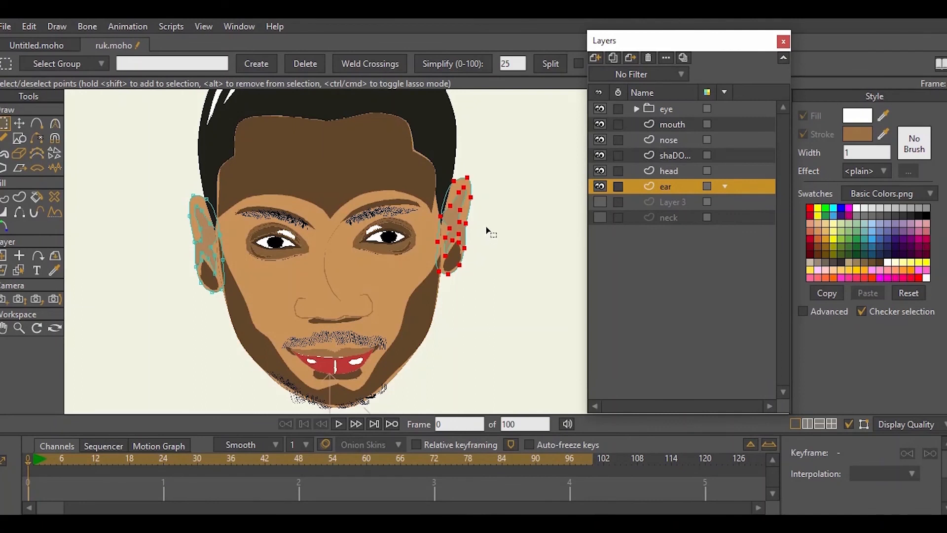
key(Delete)
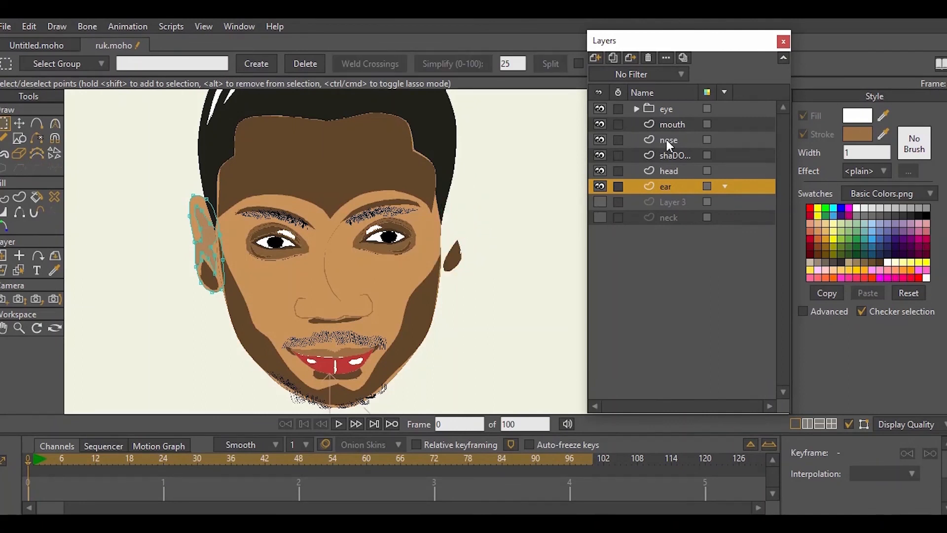
- Add a new vector layer named ear2 and paste the cut ear into it
click(599, 55)
key(Escape)
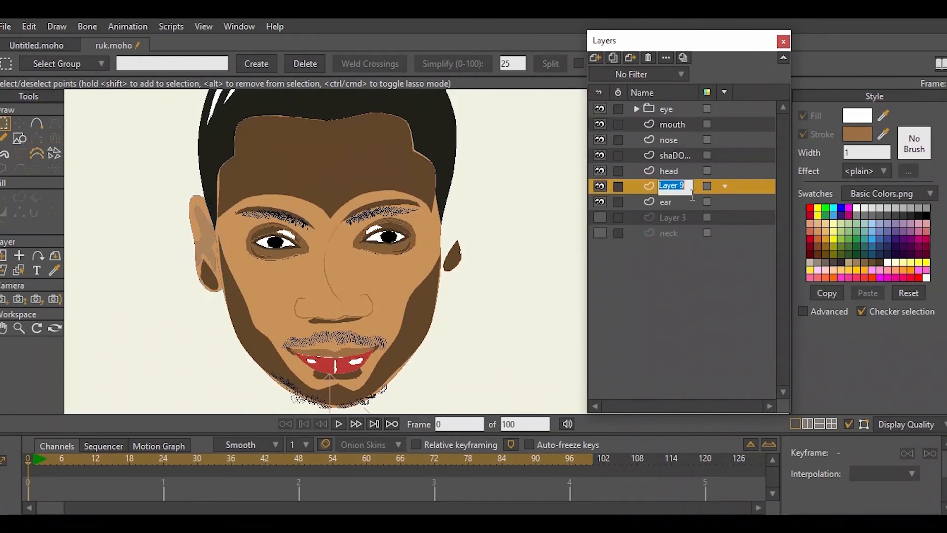
text(ear2)
key(Return)
key(t)
key(ctrl+a)
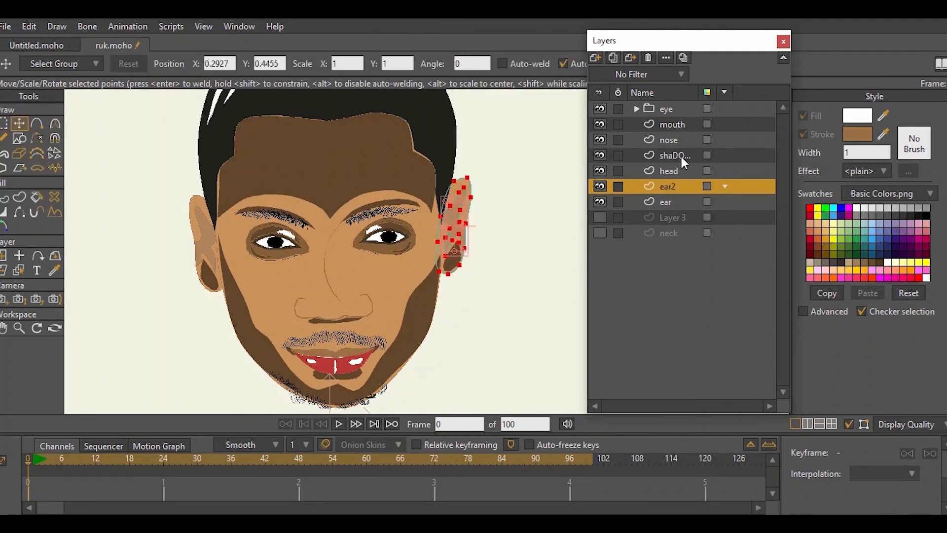
- Cut the right-hand earlobe's dark shape from the shadow layer and paste it into the ear2 layer
click(670, 156)
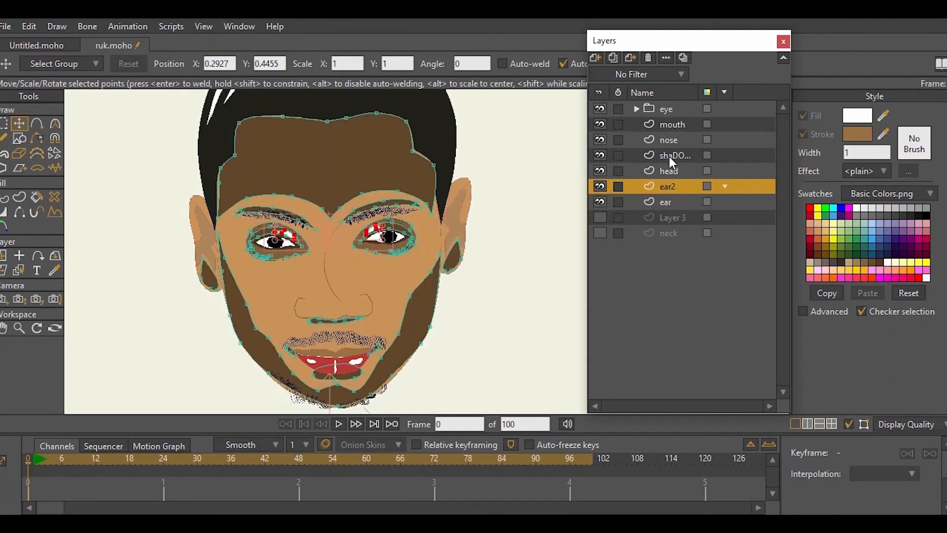
click(5, 123)
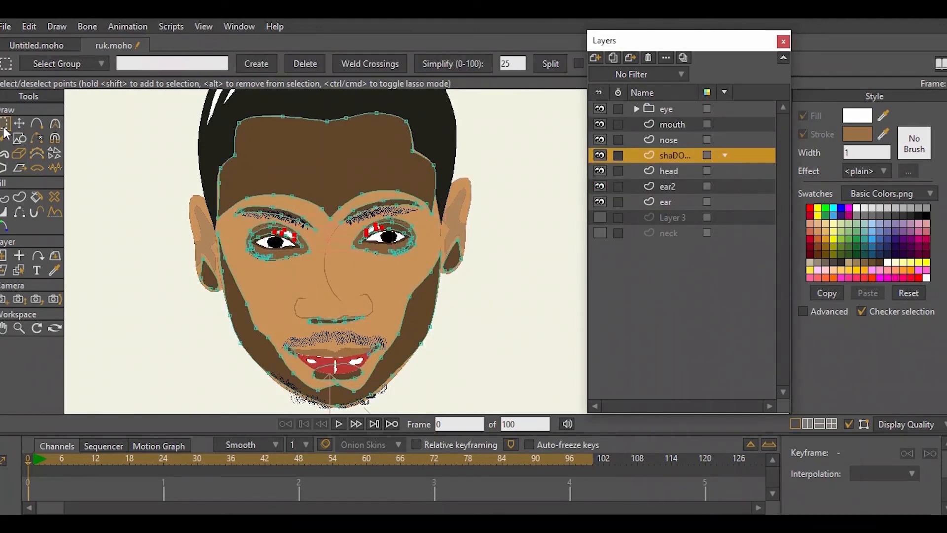
drag(445, 236, 471, 285)
key(Delete)
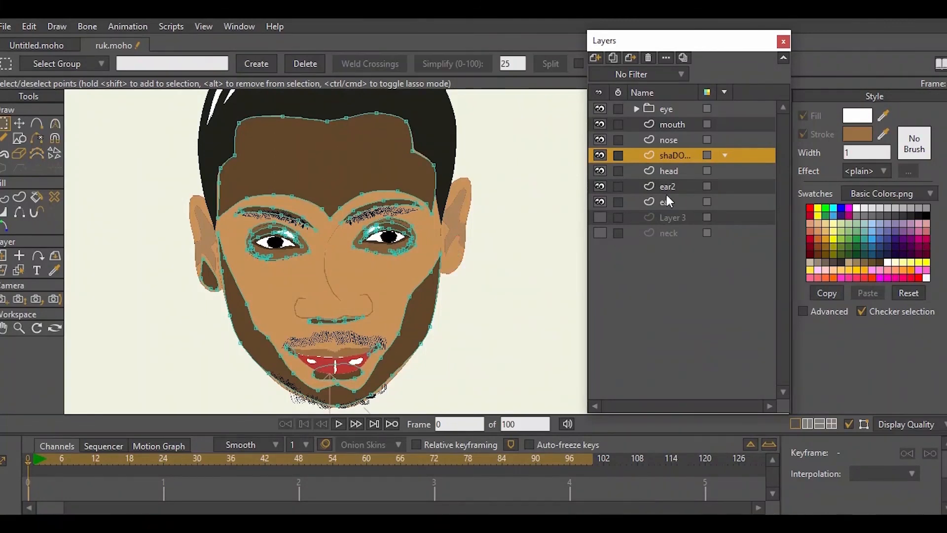
click(670, 187)
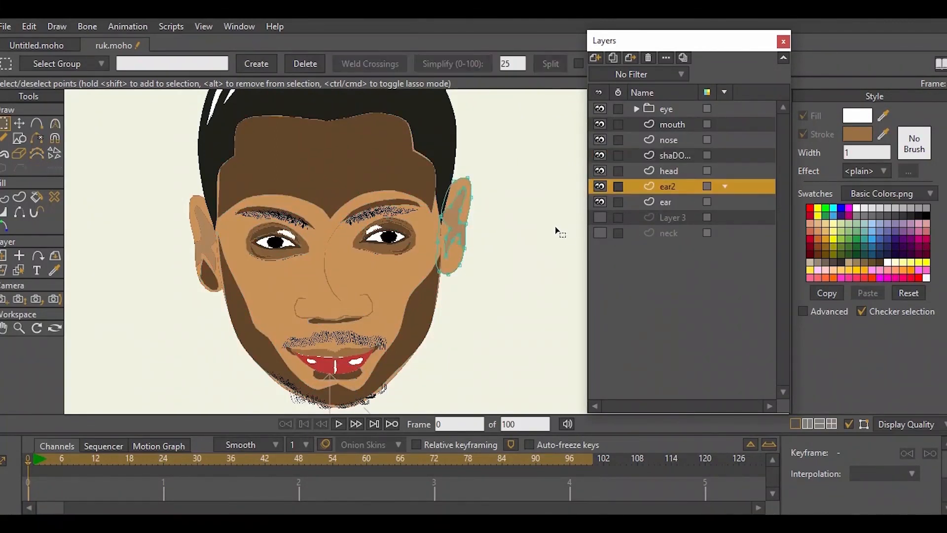
key(t)
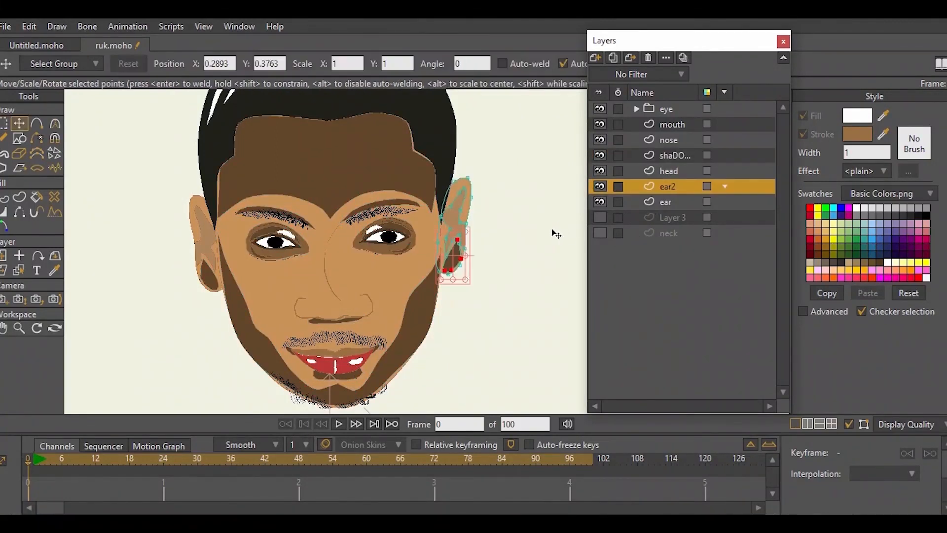
- Cut the left-hand earlobe's dark shape from the shadow layer and paste it into the ear layer
click(664, 202)
click(676, 157)
click(217, 283)
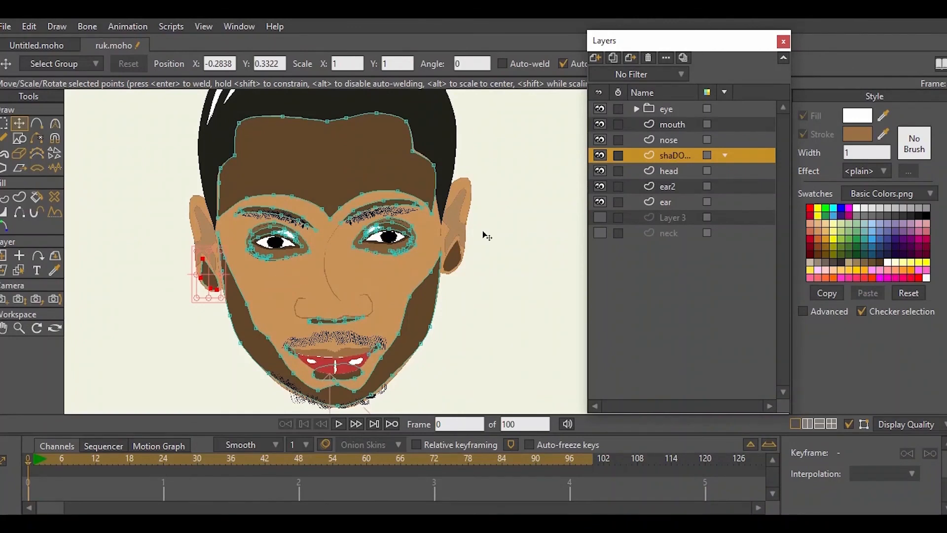
click(562, 229)
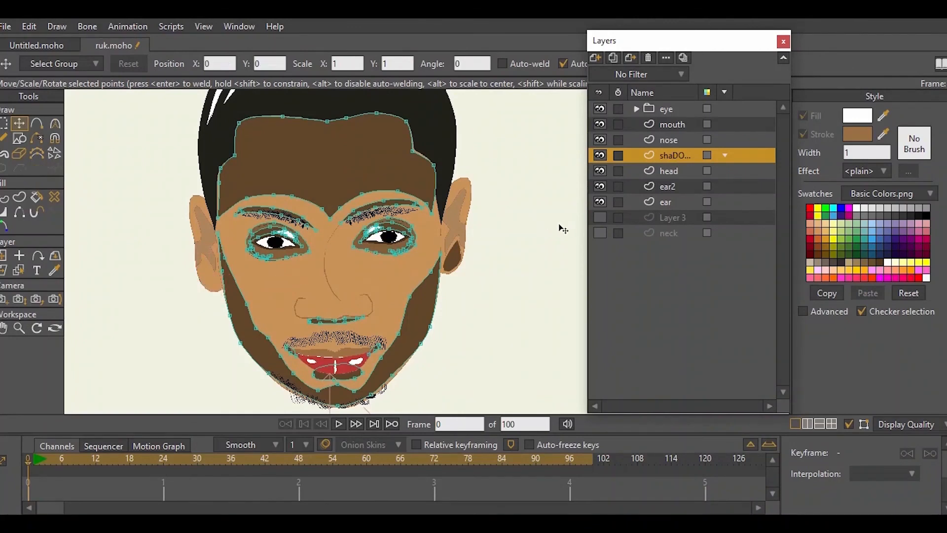
click(669, 201)
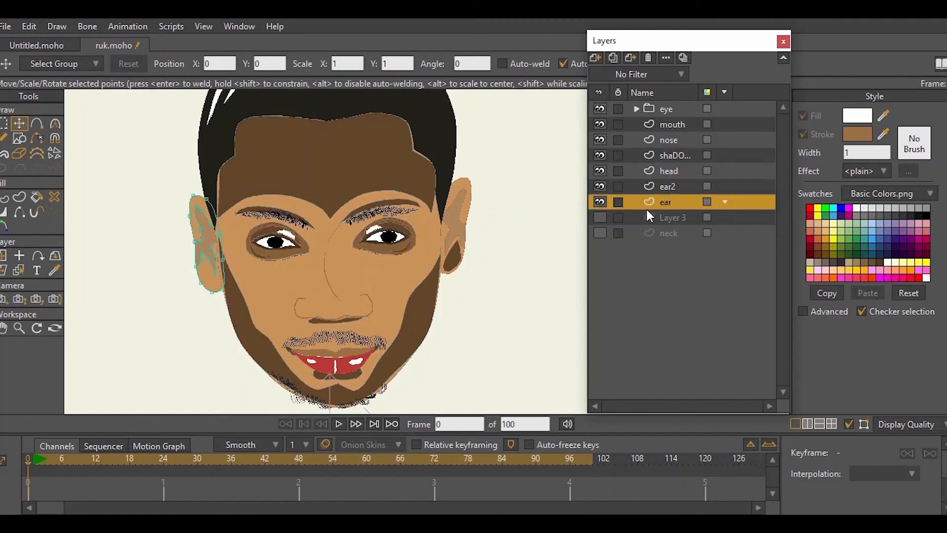
key(ctrl+v)
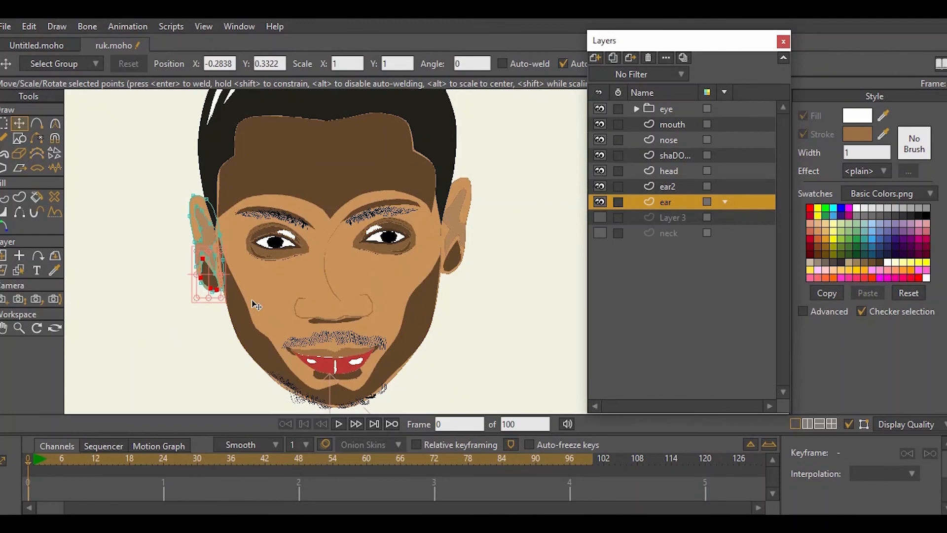
- Examine the ears and the shadow layer's remaining shapes across the whole head
click(18, 329)
drag(215, 286, 319, 242)
click(682, 155)
drag(430, 244, 384, 288)
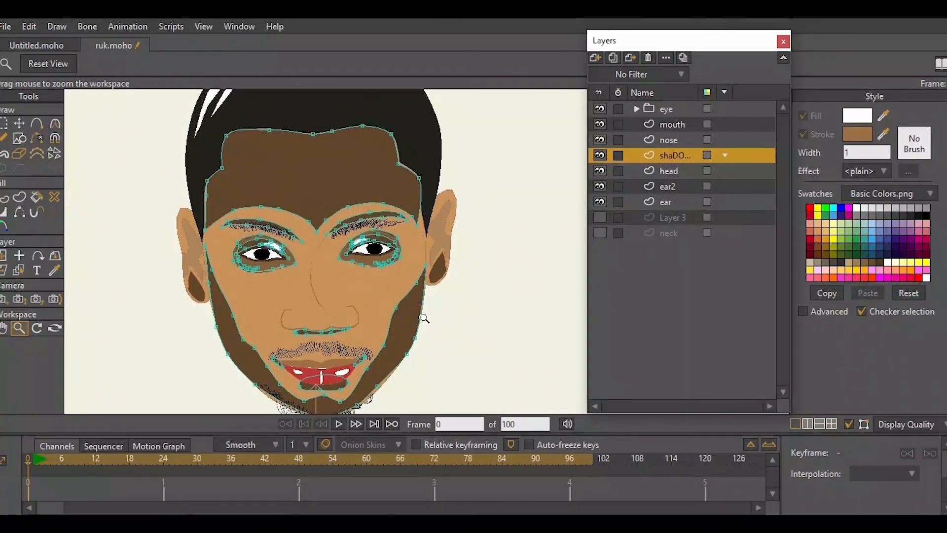
drag(410, 334, 385, 328)
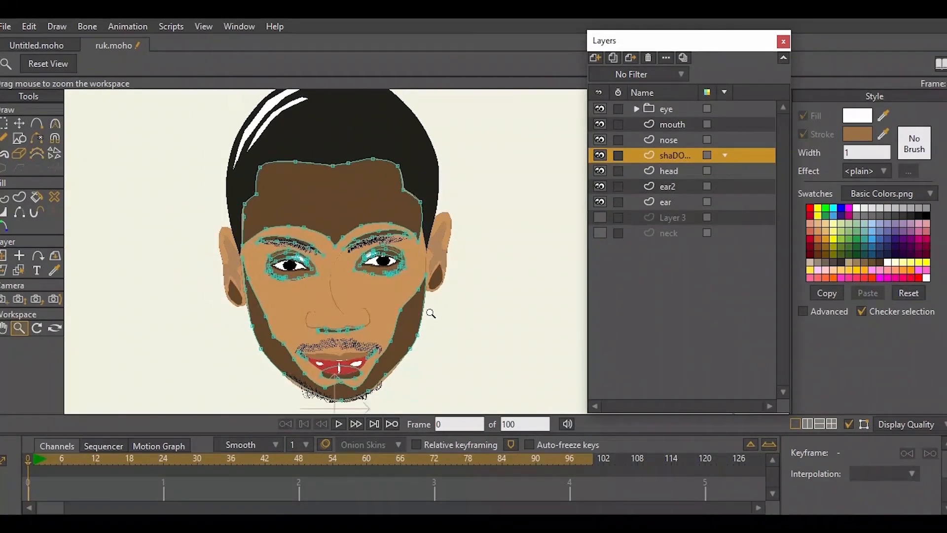
drag(448, 321, 429, 286)
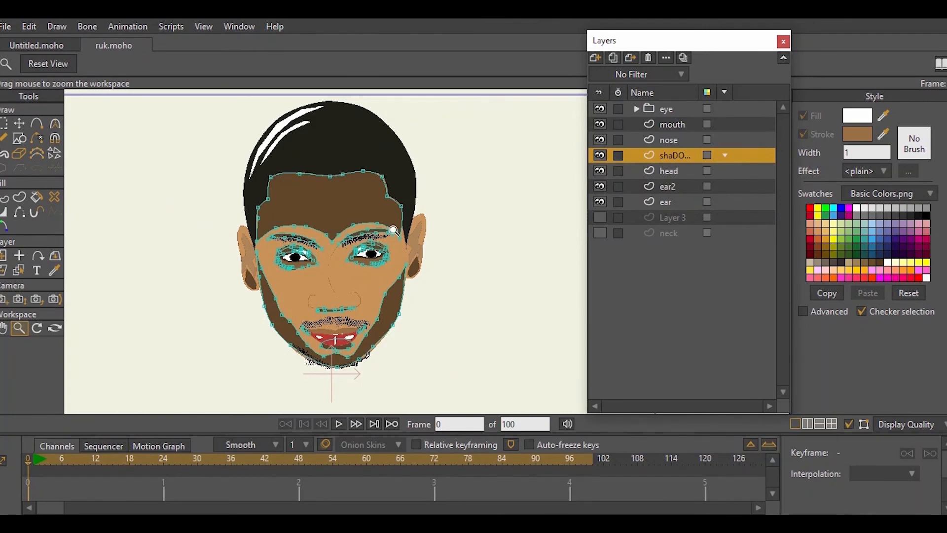
- Start saving the project as a new file and name it "animation head for music video"
click(6, 25)
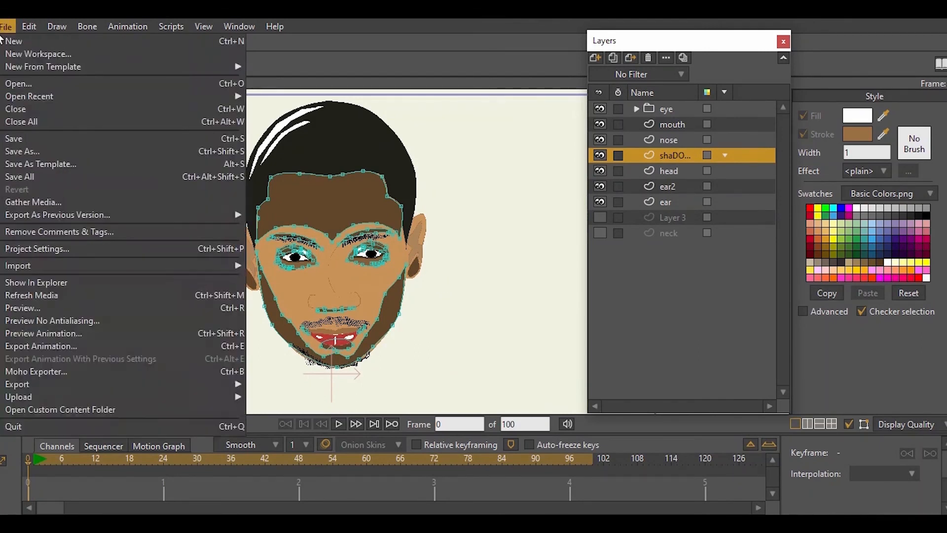
click(35, 151)
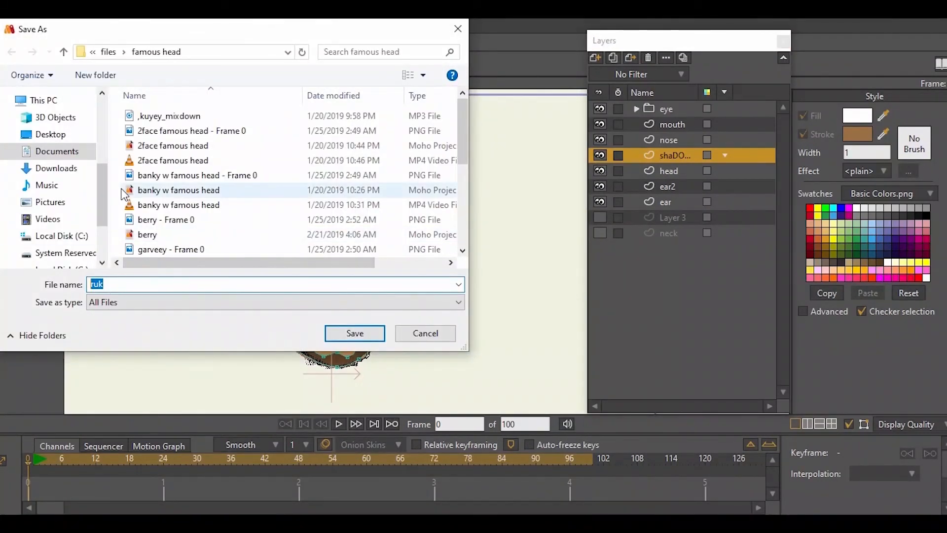
text(a)
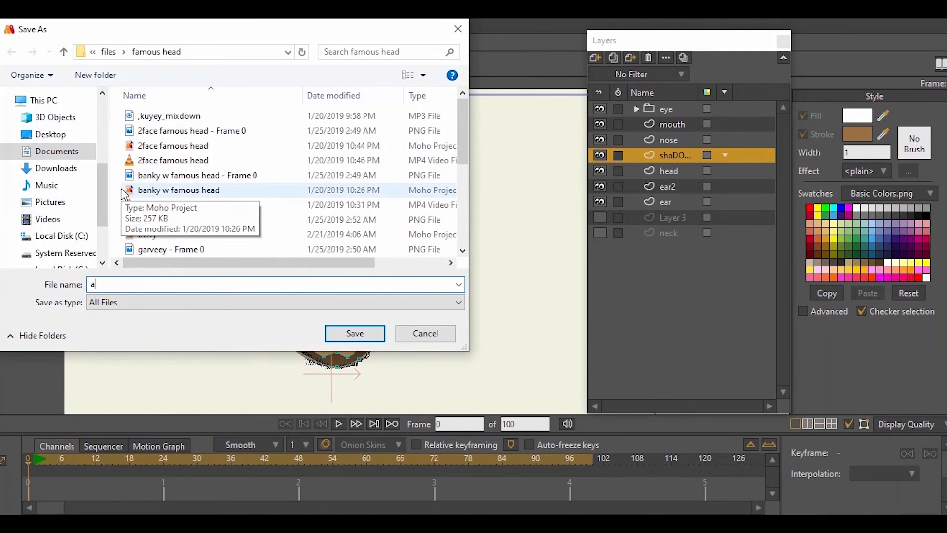
text(nimation head for music vide)
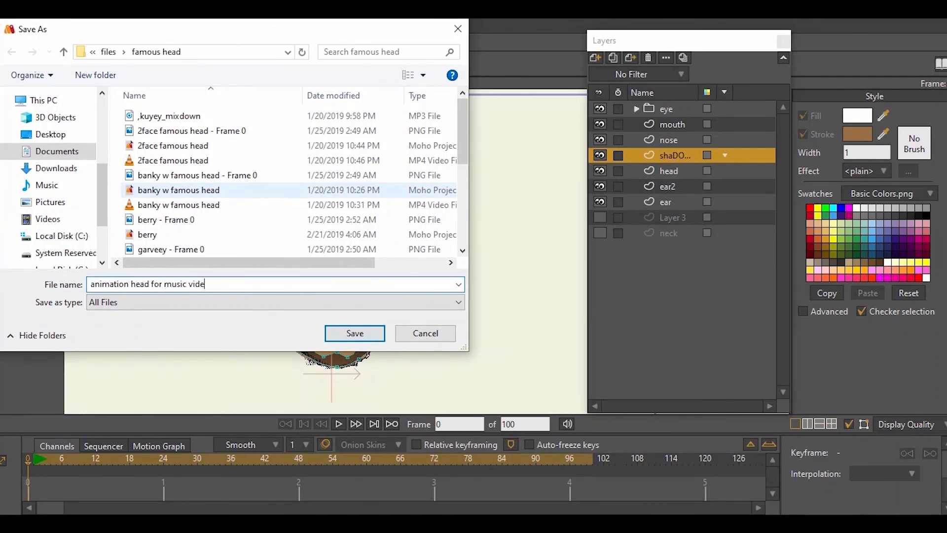
key(BackSpace)
text(oi)
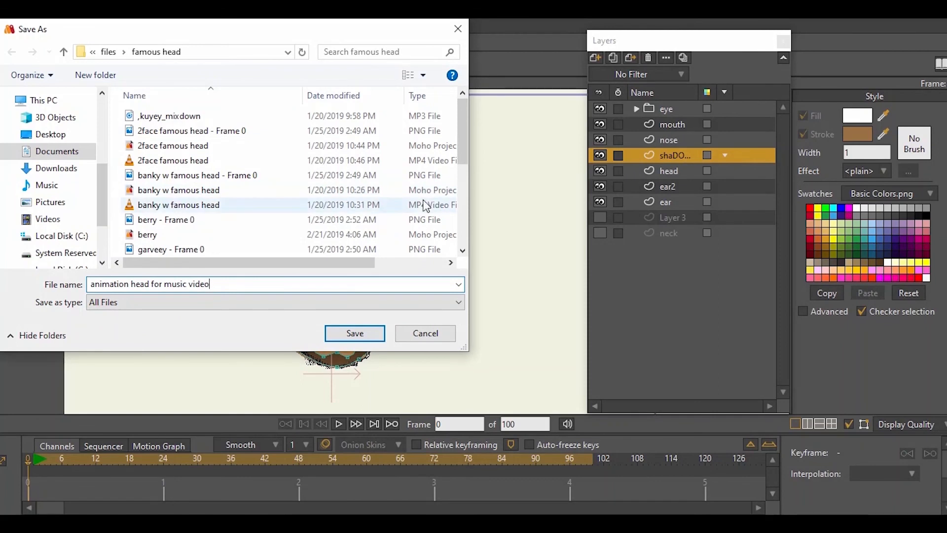
- Choose the "files" folder inside Documents > animated head course as the destination and save the project there
click(80, 151)
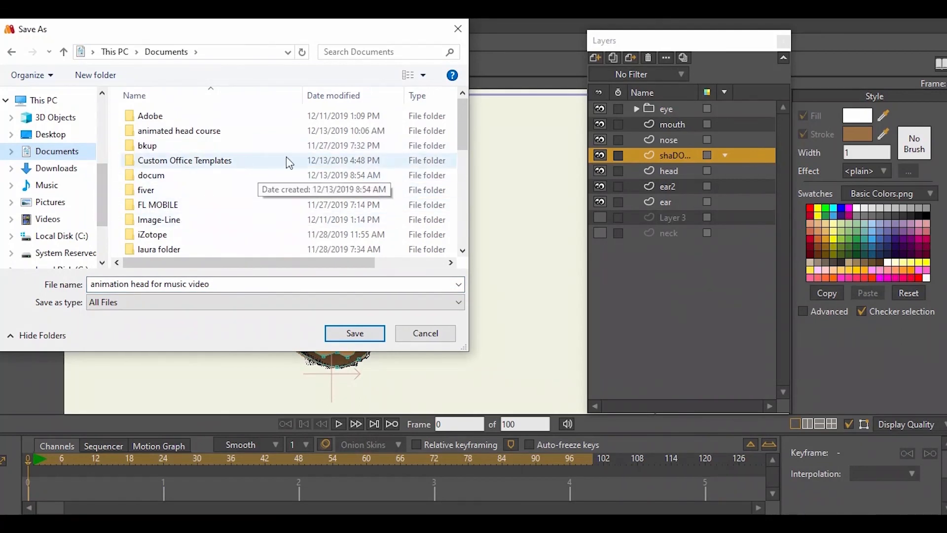
mouse_move(461, 126)
mouse_down()
mouse_move(467, 162)
mouse_move(467, 128)
mouse_up()
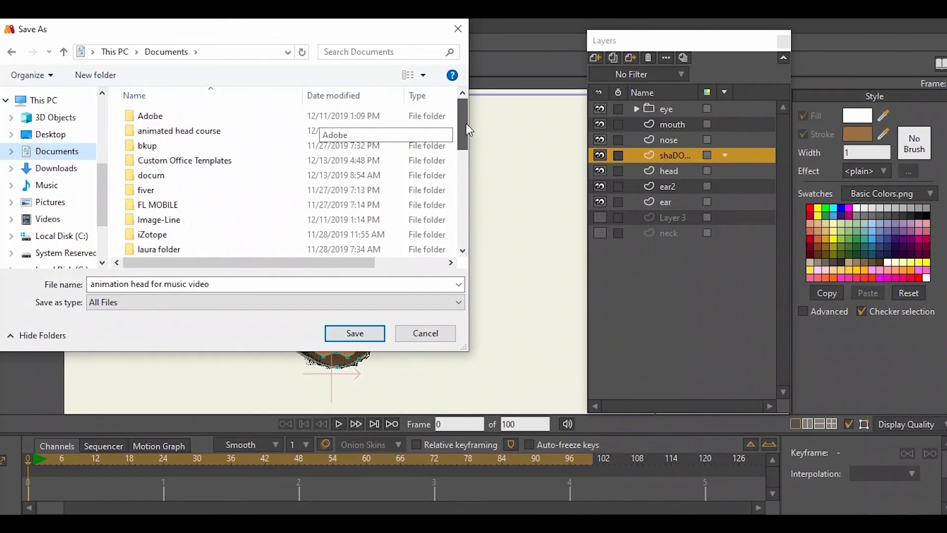
click(232, 132)
double_click(231, 136)
click(232, 136)
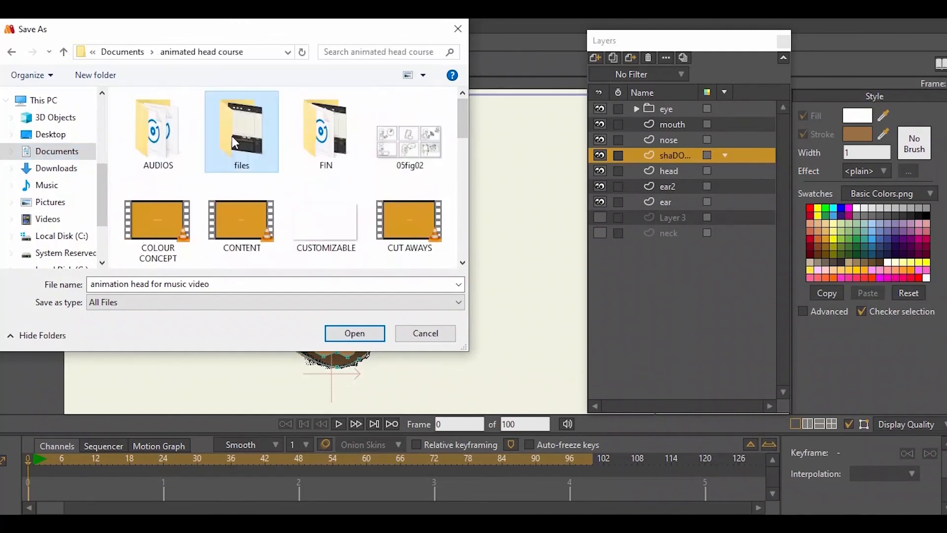
click(354, 333)
click(356, 332)
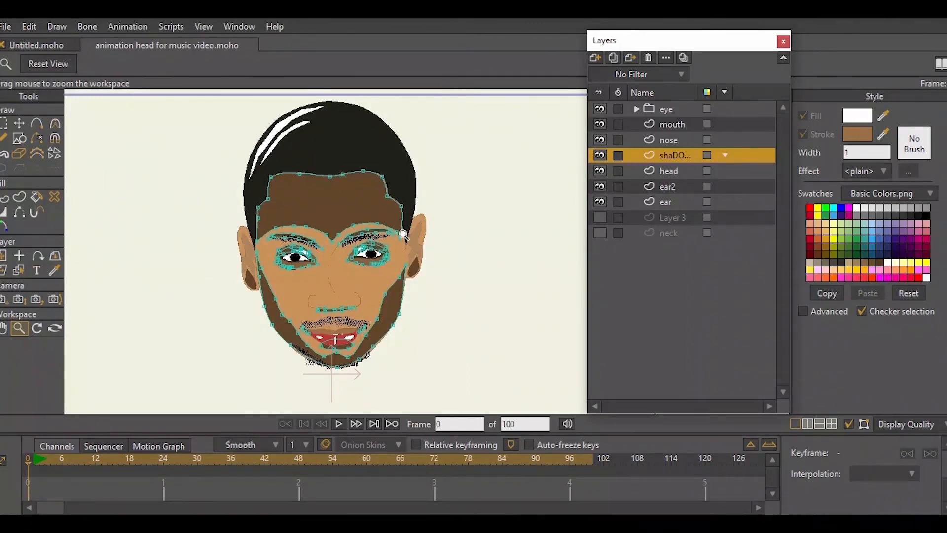
scroll(345, 277, up, 1)
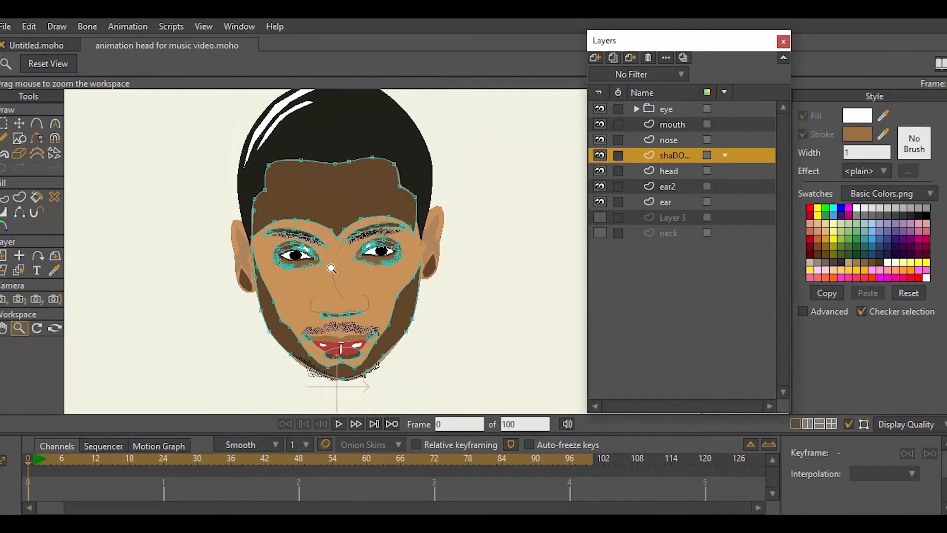
scroll(374, 268, up, 1)
scroll(371, 300, down, 4)
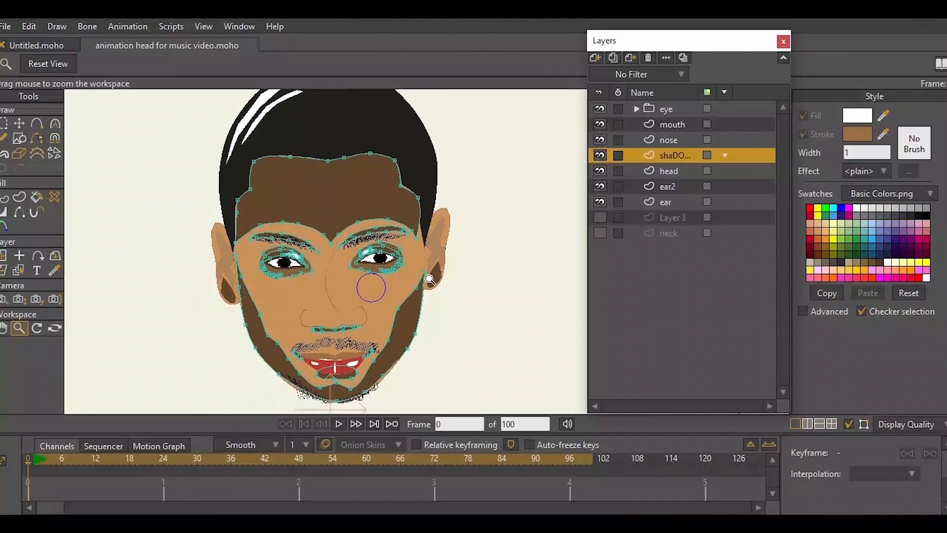
scroll(335, 275, down, 1)
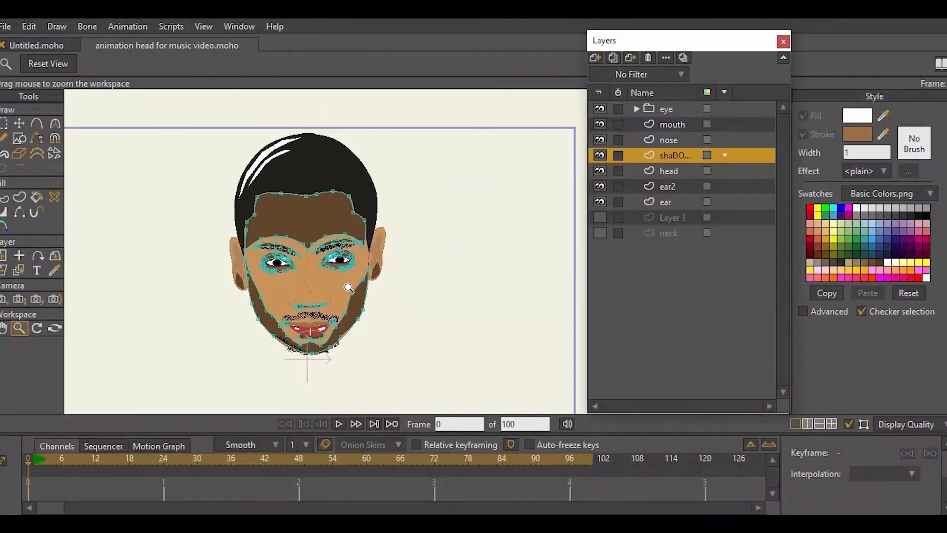